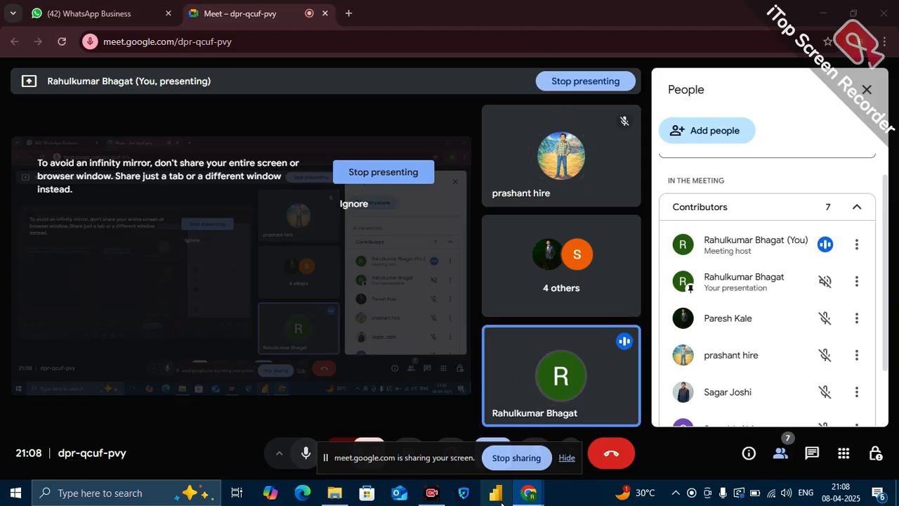
left_click(501, 499)
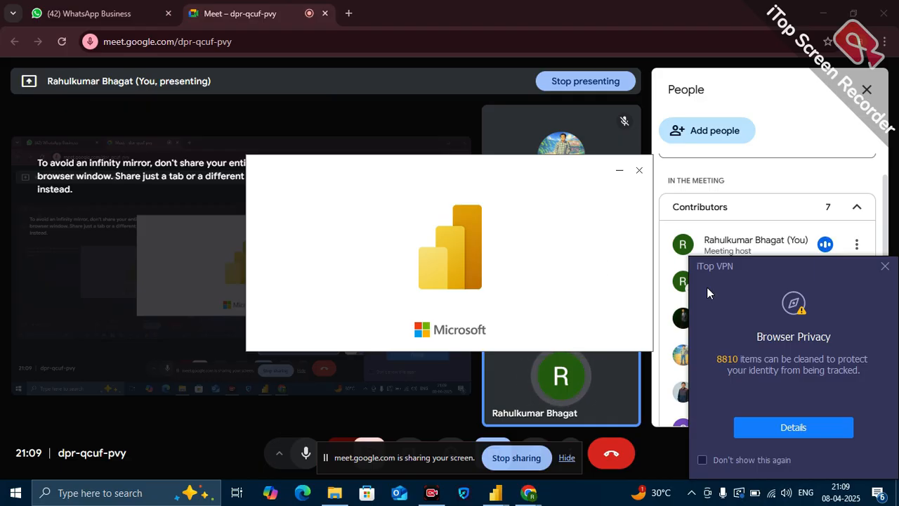
left_click(885, 266)
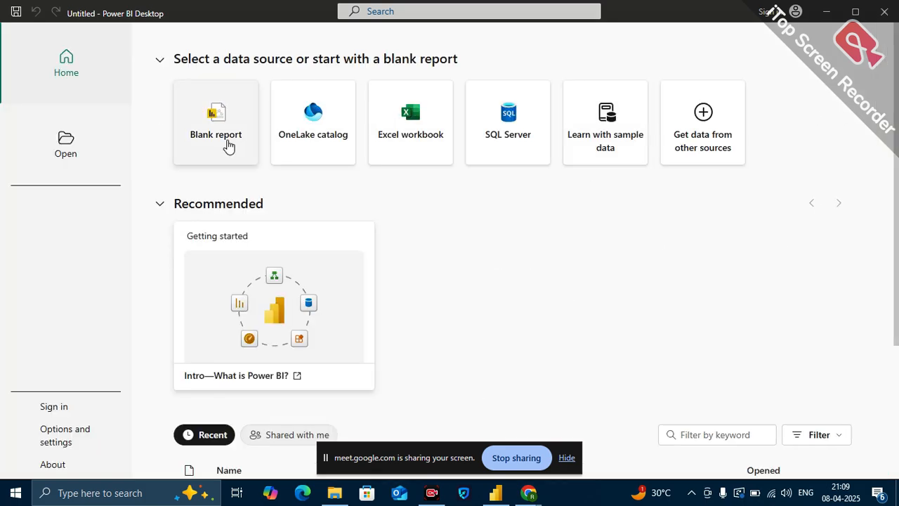
left_click(228, 146)
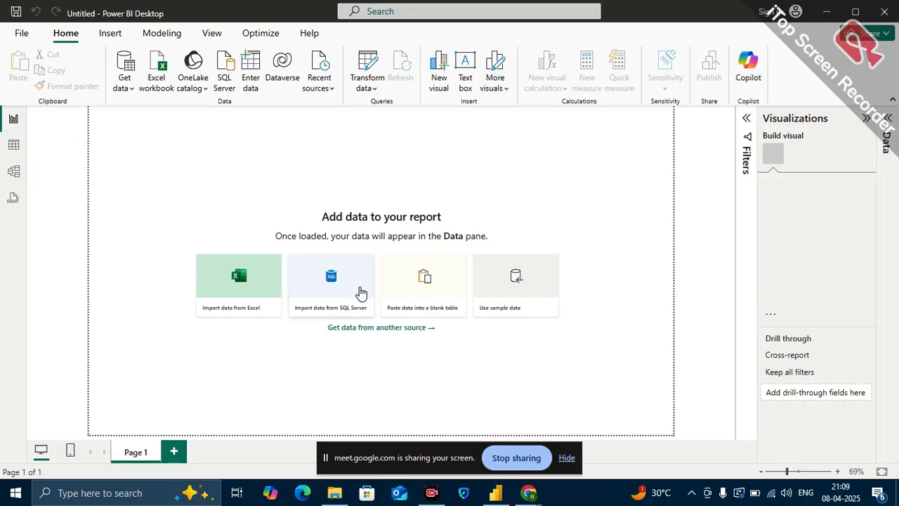
left_click(884, 20)
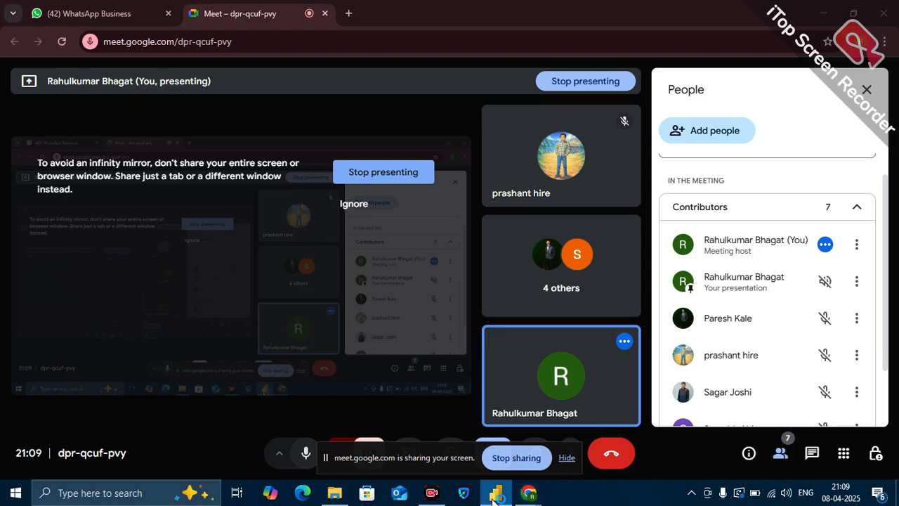
left_click(301, 460)
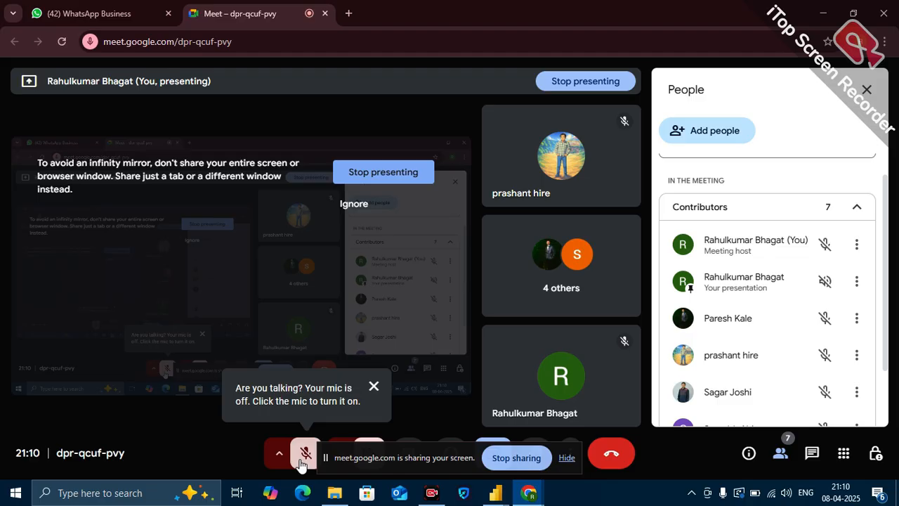
left_click(303, 456)
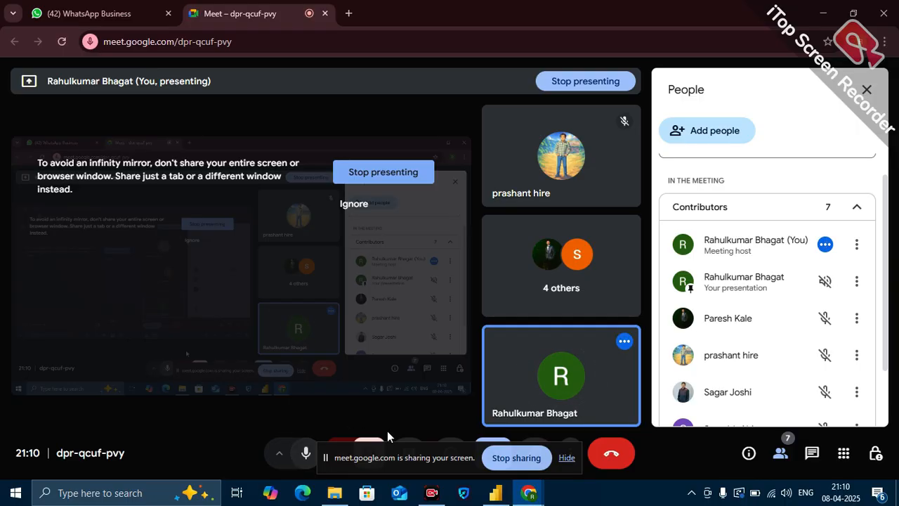
- Switch to Power BI Desktop and open the recent report DA-17 PowerBI.pbix
left_click(495, 492)
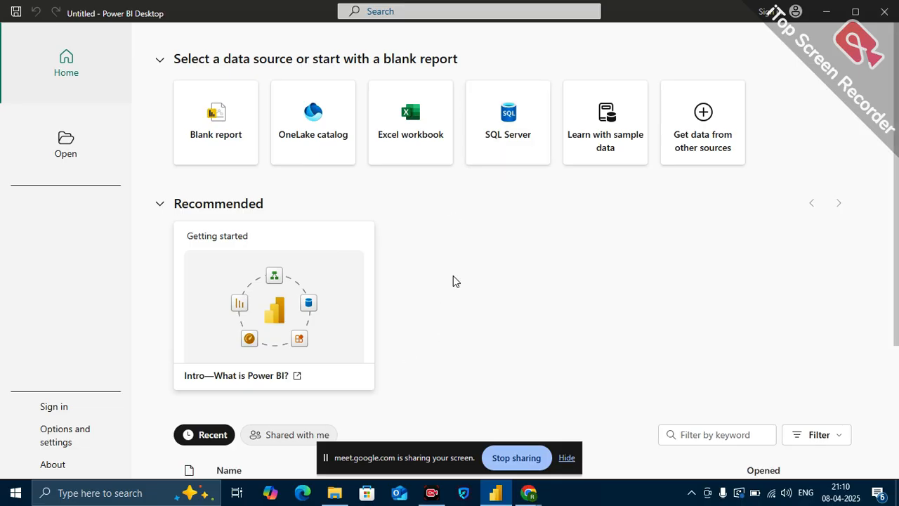
scroll(452, 281, "down", 3)
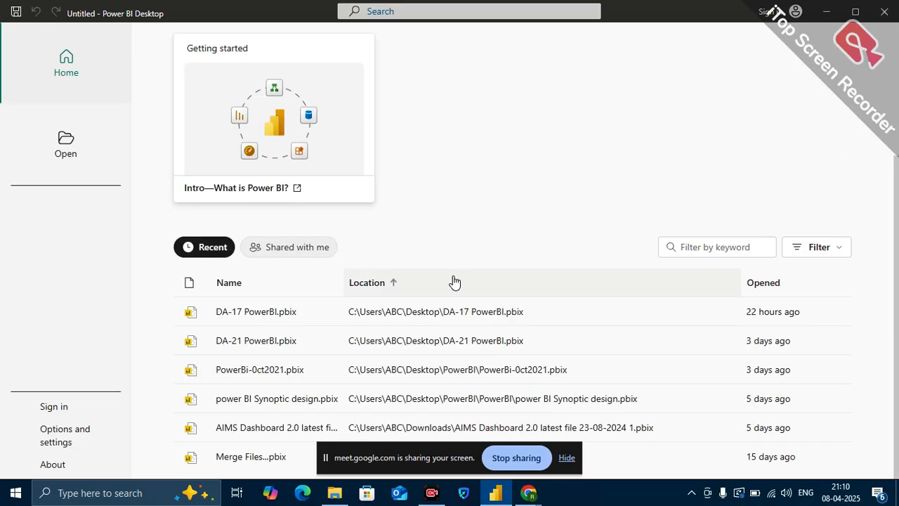
left_click(255, 311)
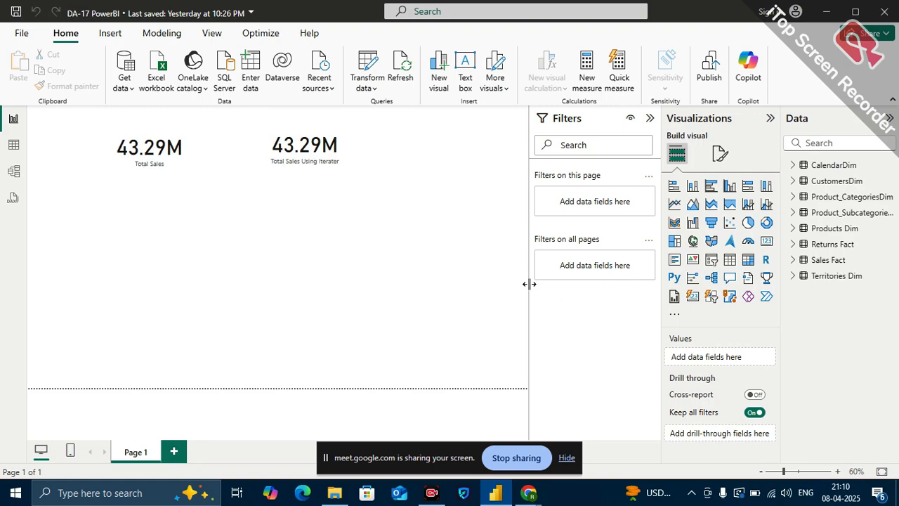
- Expand the Sales Fact table and view the formula of its Total Order Qty measure
left_click(793, 165)
left_click(793, 165)
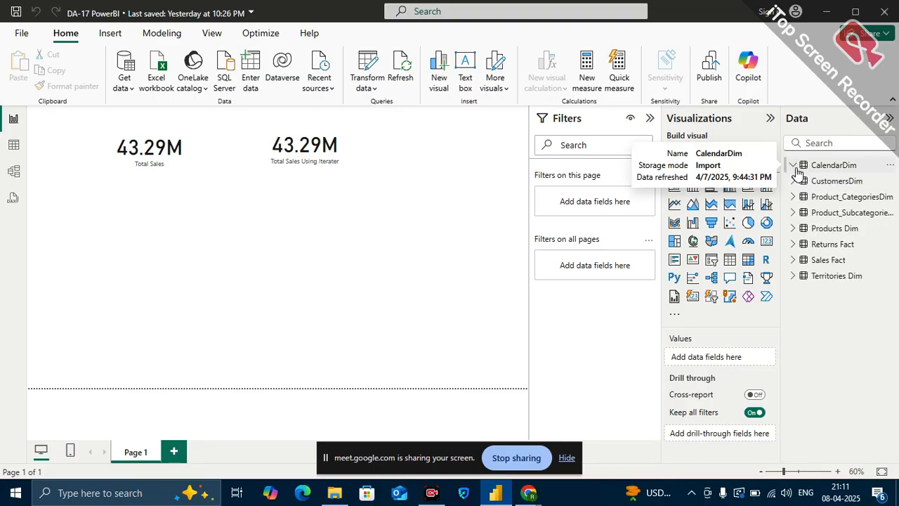
left_click(796, 260)
scroll(809, 284, "down", 2)
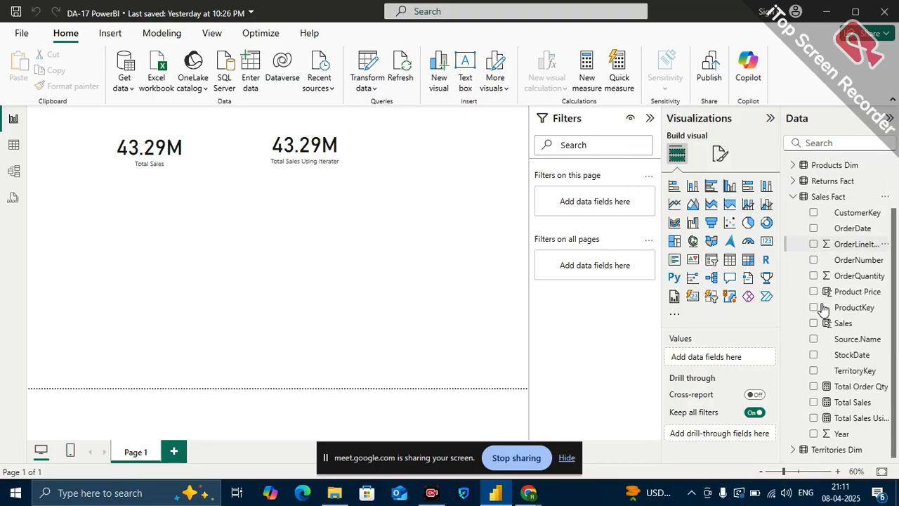
left_click(854, 387)
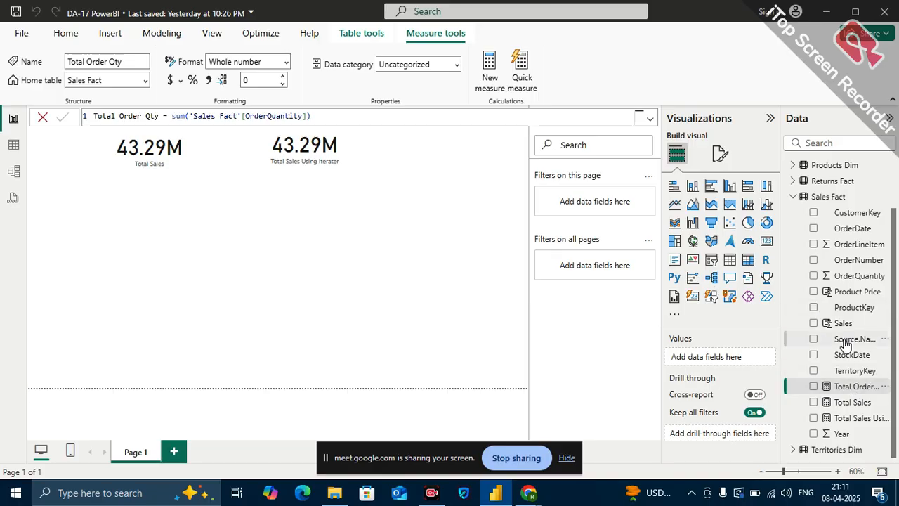
- Add OrderQuantity from Sales Fact to the report as a summed card and place it below the Total Sales Using Iterater card
scroll(852, 283, "up", 1)
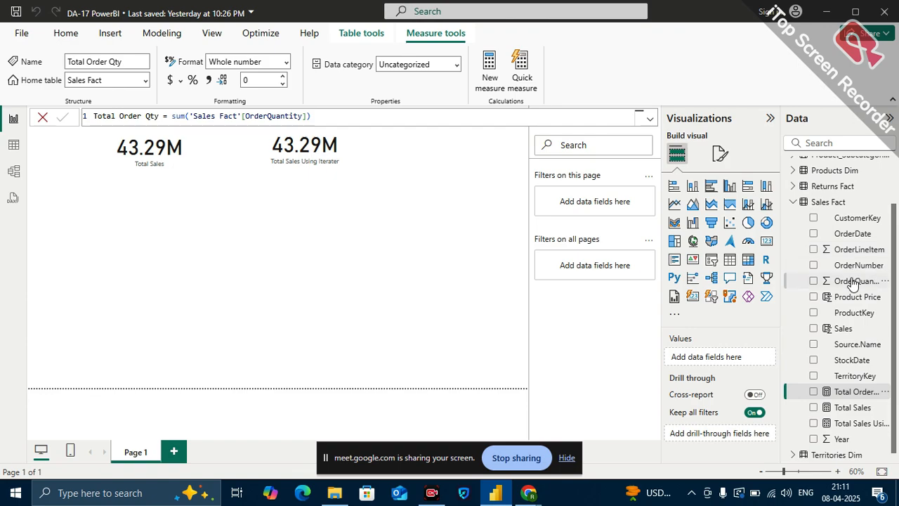
left_click_drag(850, 281, 729, 355)
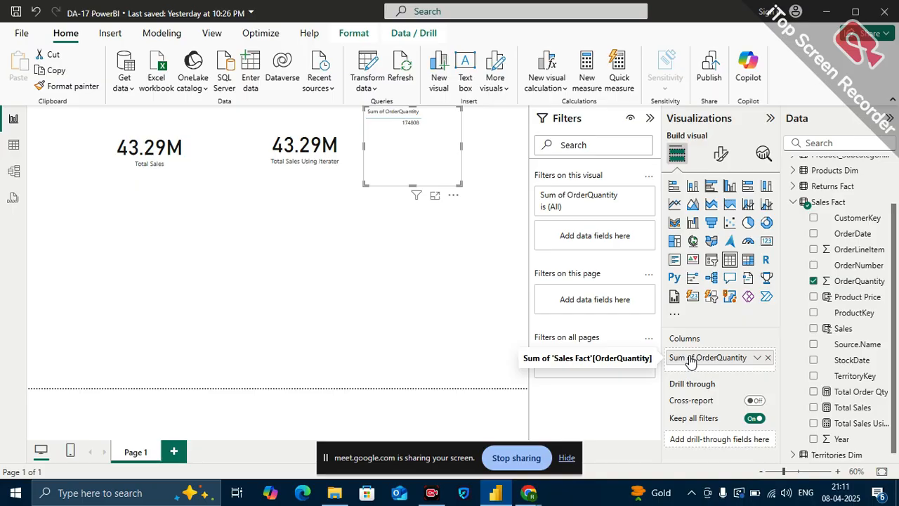
left_click(762, 356)
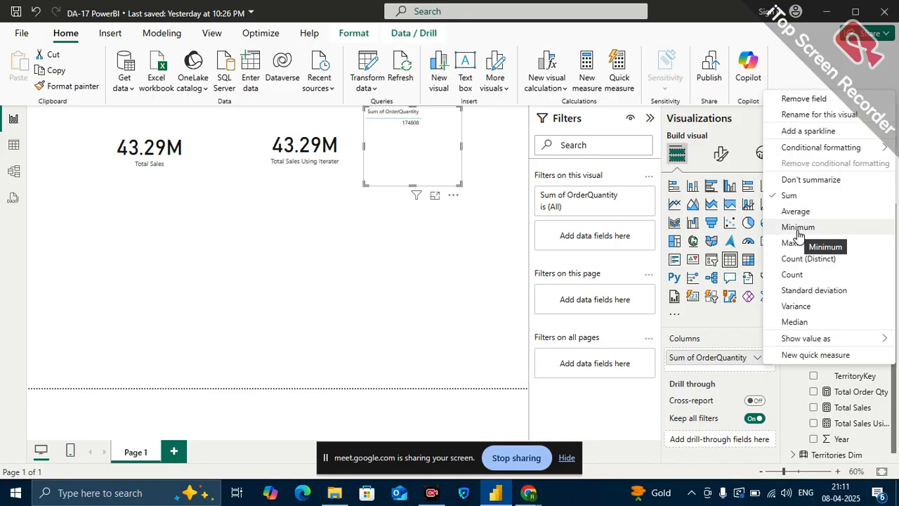
left_click(774, 379)
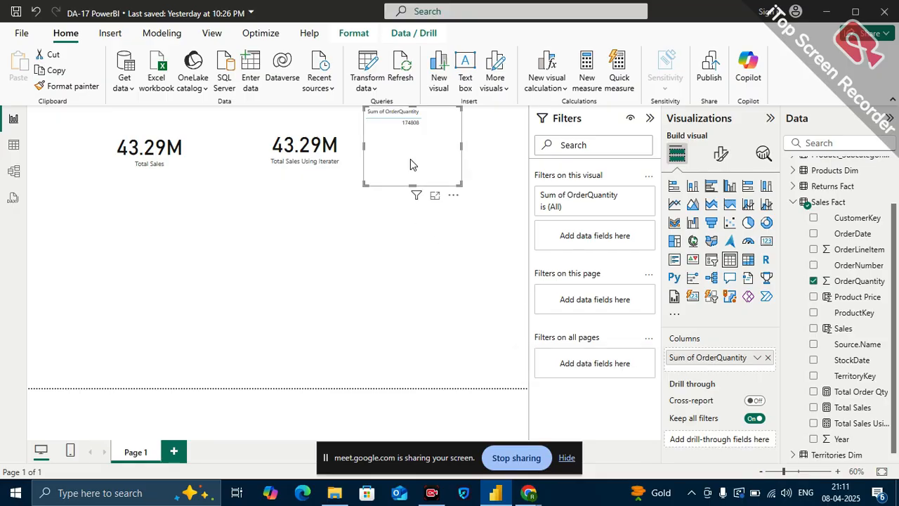
left_click(766, 242)
left_click_drag(414, 163, 400, 230)
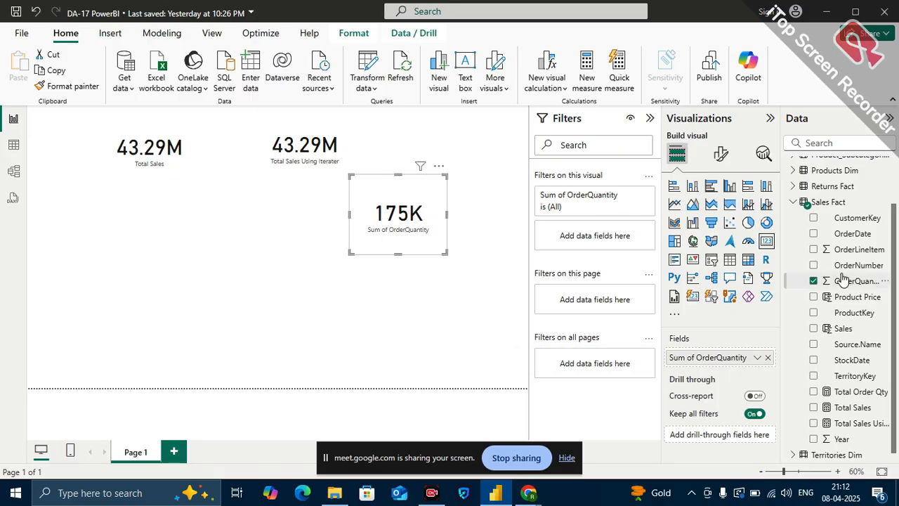
- Add a Total Order Qty card below the Total Sales cards and align the Sum of OrderQuantity card level with it
left_click_drag(857, 392, 204, 238)
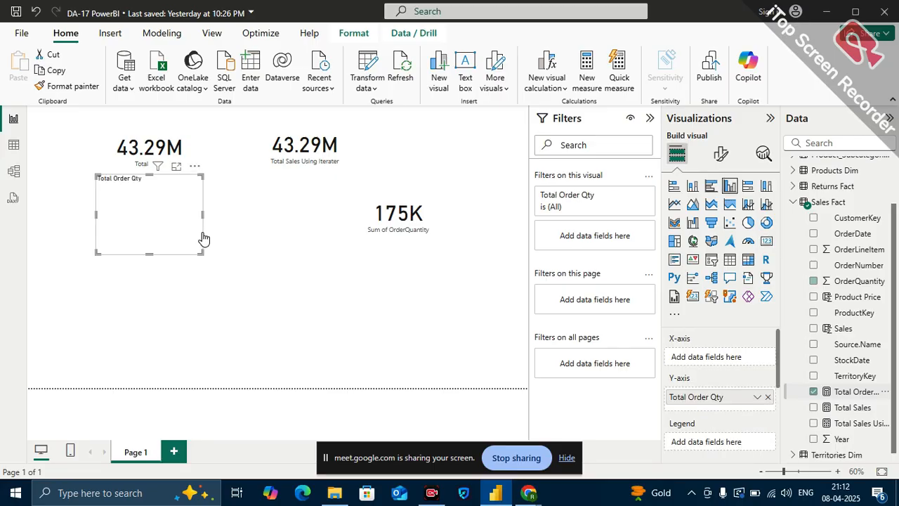
left_click(767, 241)
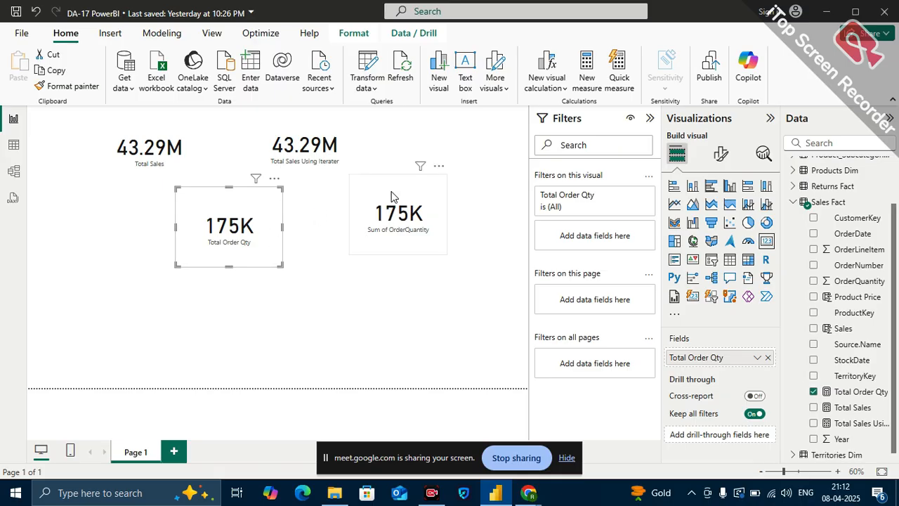
left_click_drag(389, 216, 384, 235)
right_click(386, 213)
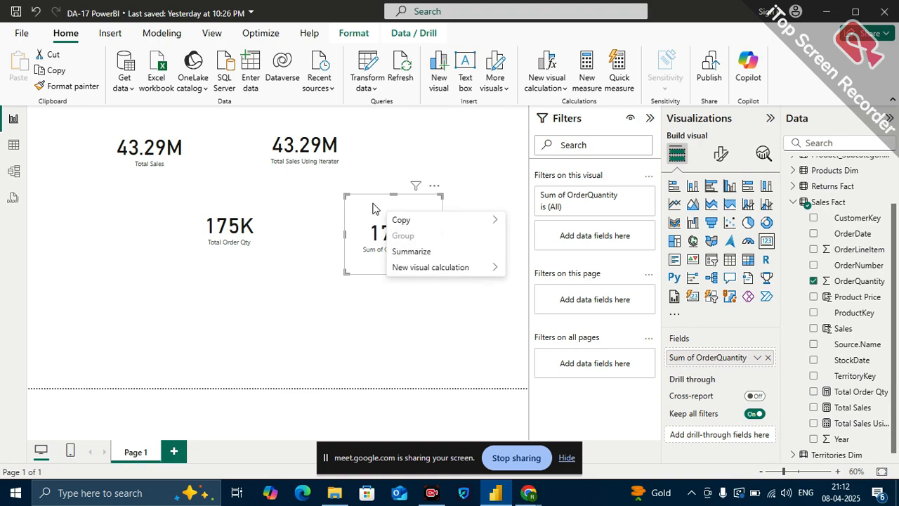
left_click(374, 208)
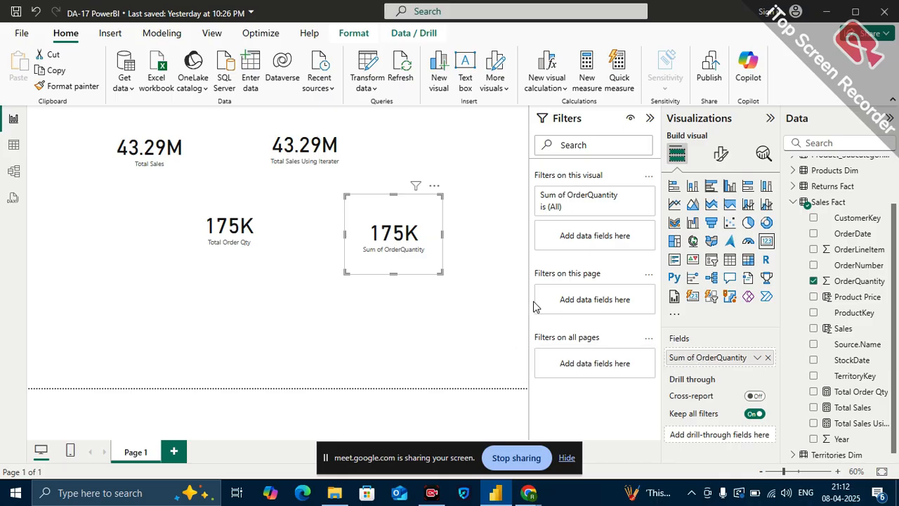
left_click_drag(387, 222, 389, 214)
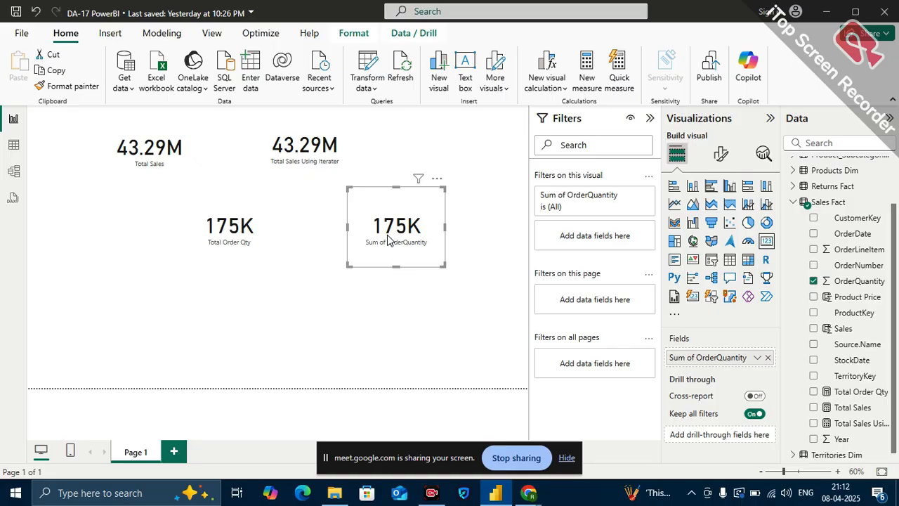
- Compare the fields behind the two order quantity cards and review the Total Order Qty measure's formula
left_click(251, 210)
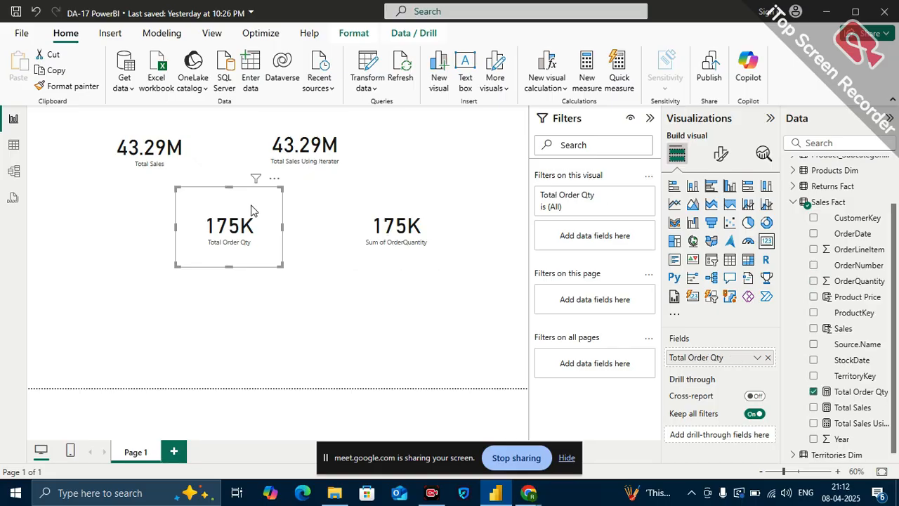
left_click(854, 393)
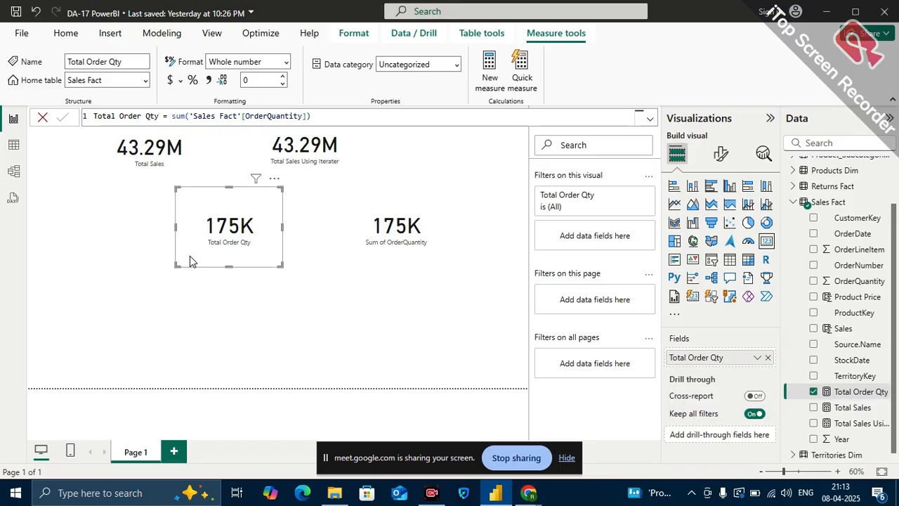
left_click(424, 210)
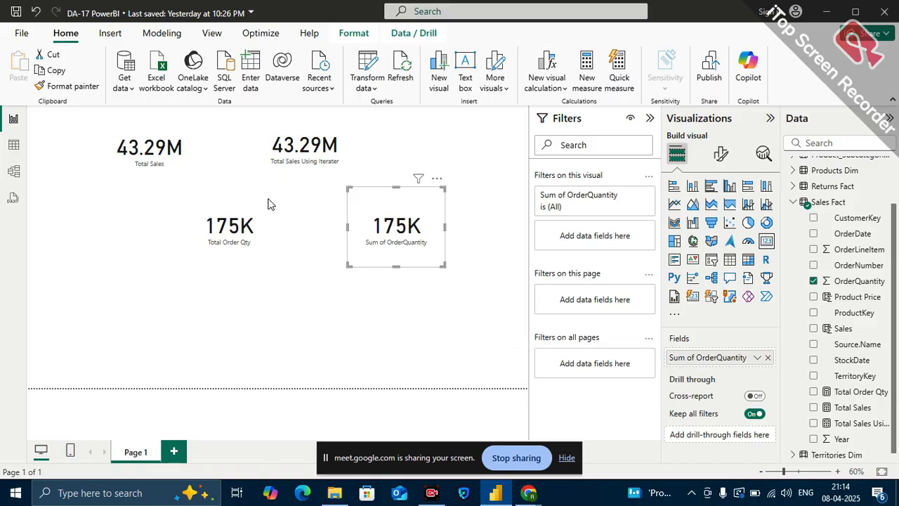
left_click(249, 203)
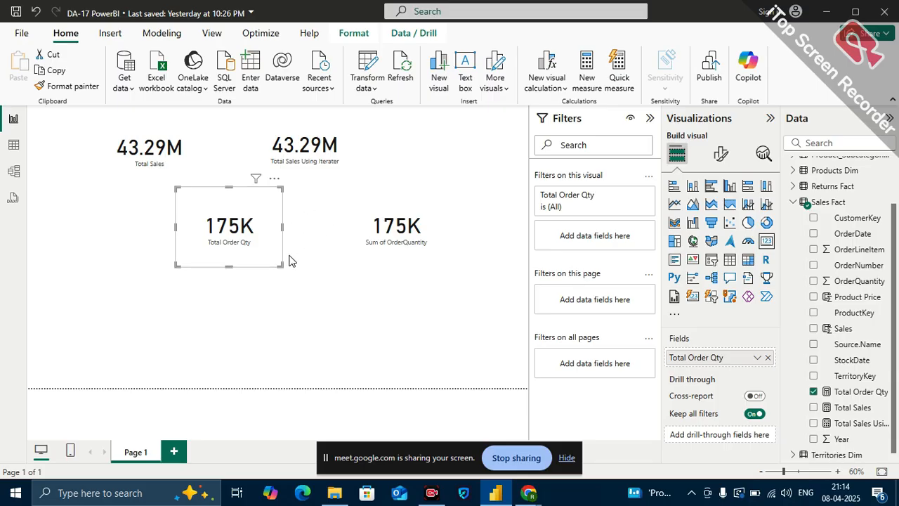
- Move the Total Order Qty card beside the Total Sales cards, then place the Sum of OrderQuantity card below it and shrink it slightly
left_click_drag(280, 266, 436, 179)
left_click_drag(412, 239, 448, 273)
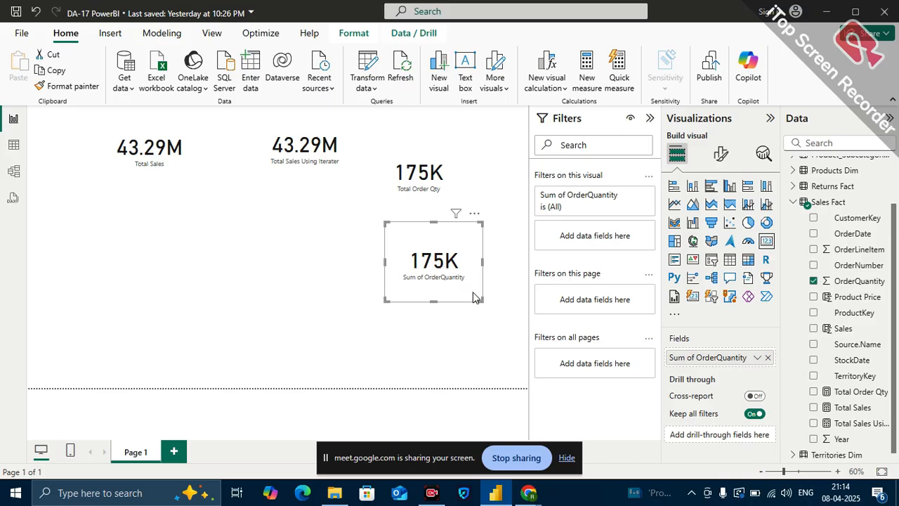
left_click_drag(482, 301, 467, 298)
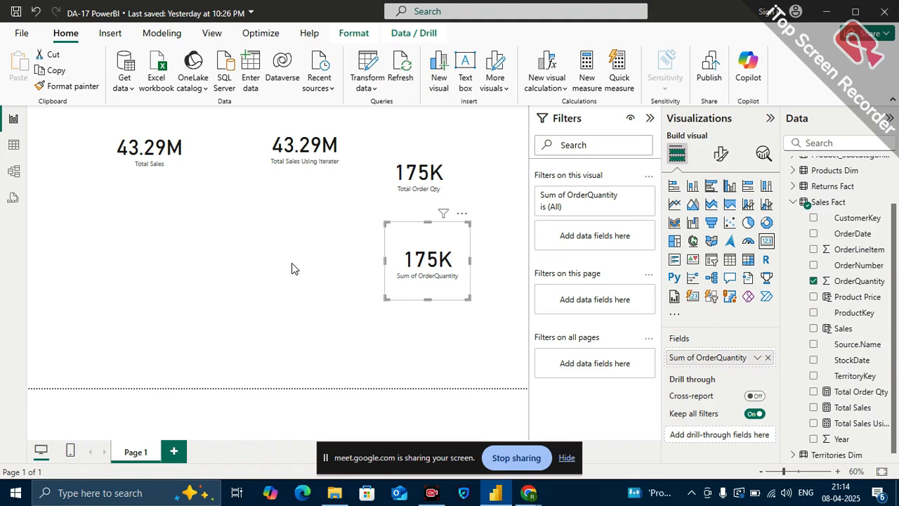
left_click(275, 243)
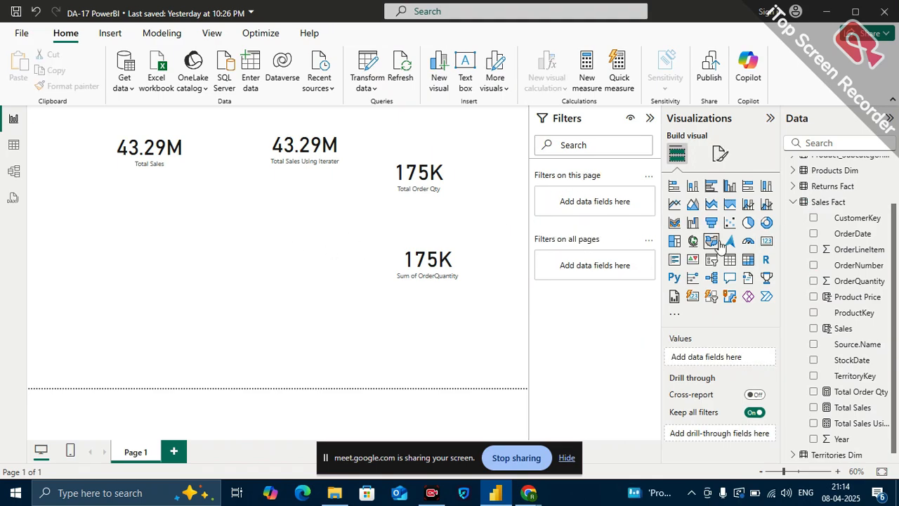
- Insert a matrix visual and enlarge it in the empty area below the two Total Sales cards
left_click(748, 260)
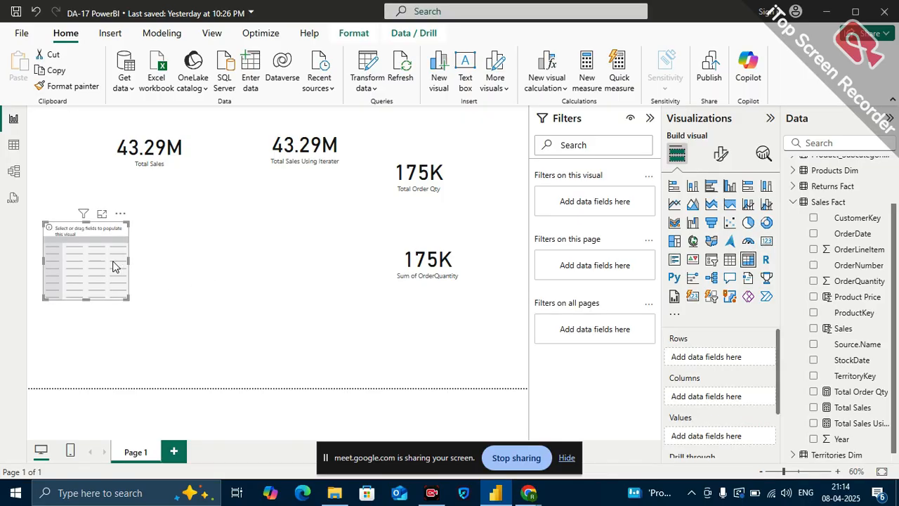
left_click_drag(112, 265, 193, 240)
left_click_drag(211, 276, 311, 325)
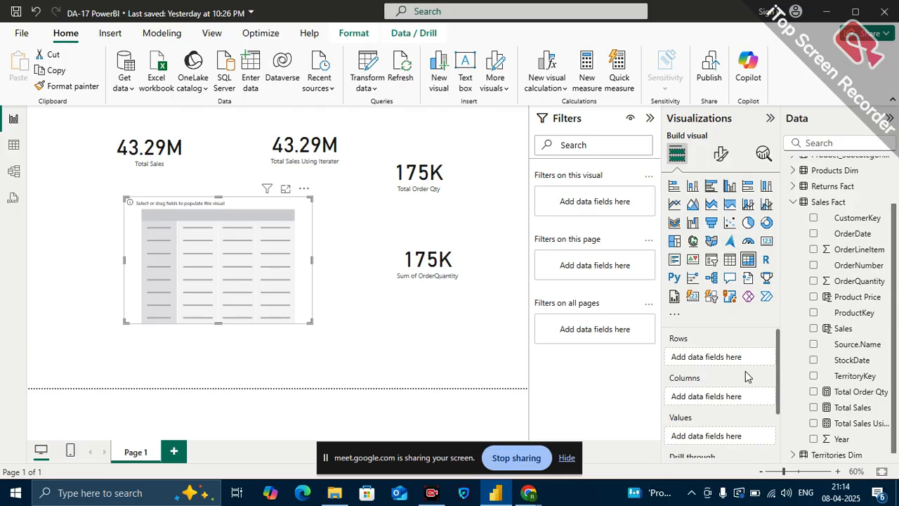
- Add Country from the Territories Dim table to the rows of the matrix
scroll(849, 349, "down", 1)
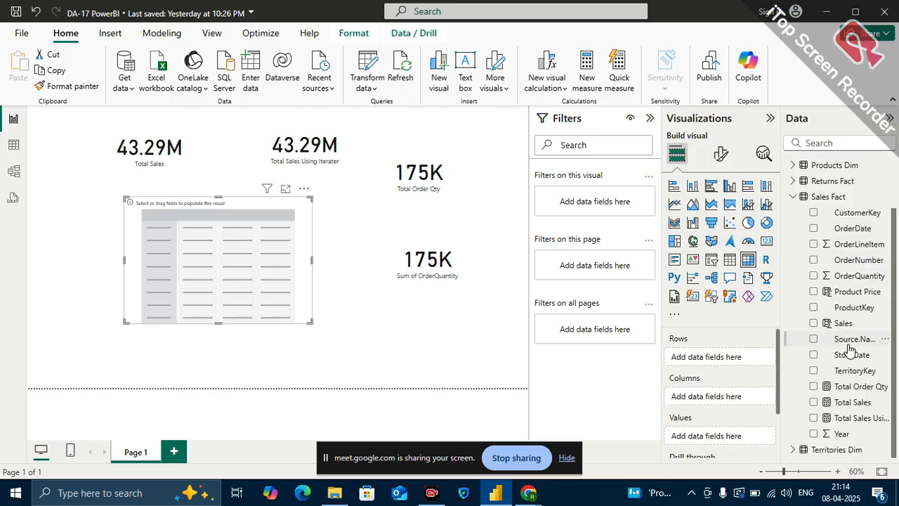
left_click(794, 196)
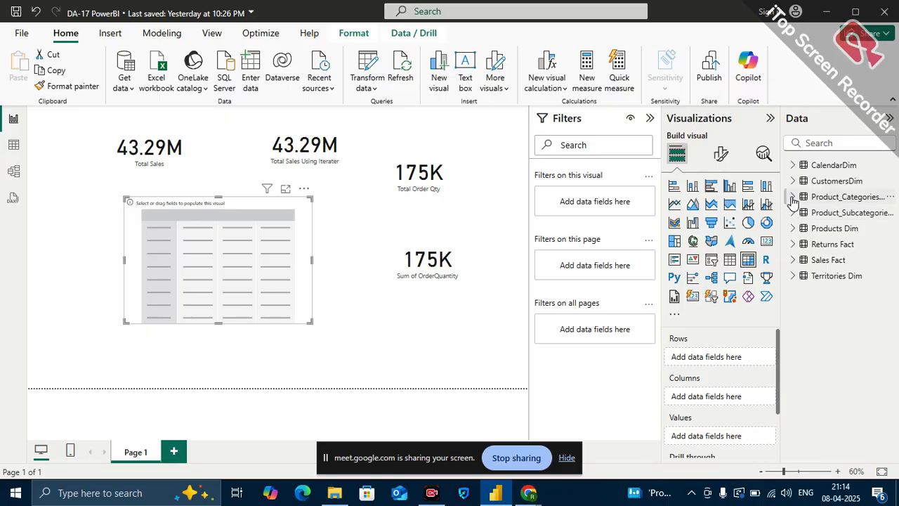
left_click(793, 198)
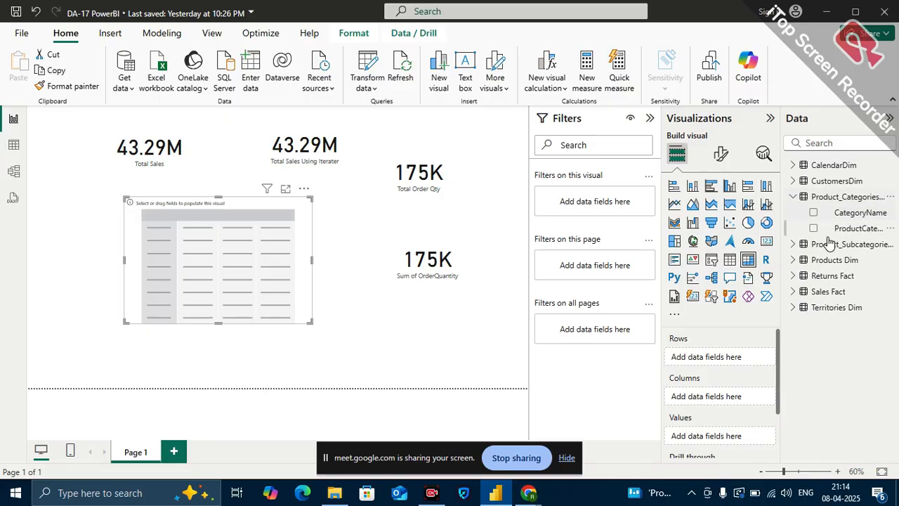
left_click(794, 308)
left_click_drag(842, 340, 730, 362)
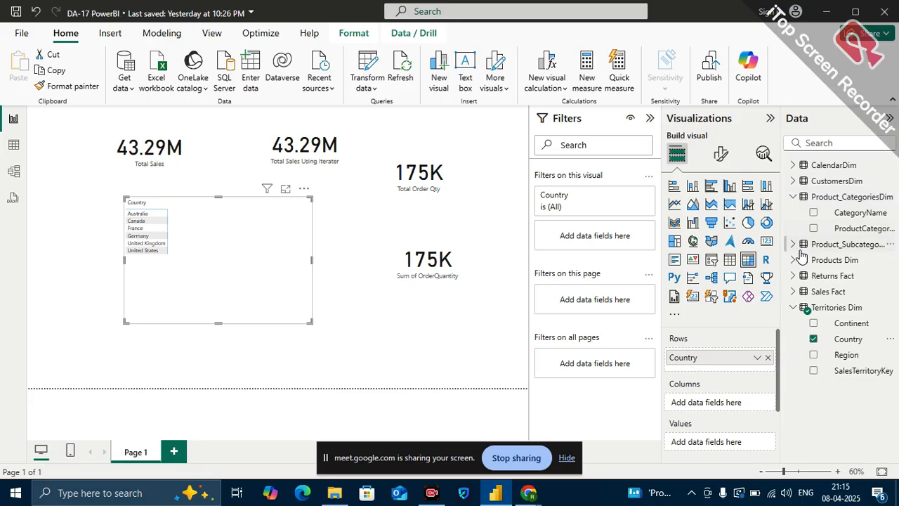
- Collapse the Product_CategoriesDim fields and expand the Sales Fact table down to its measures
left_click(793, 197)
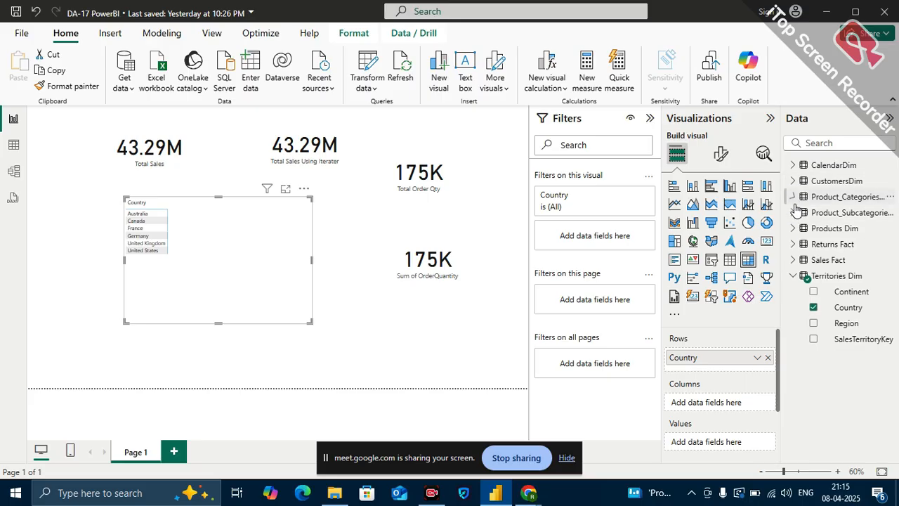
left_click(793, 260)
scroll(846, 393, "down", 3)
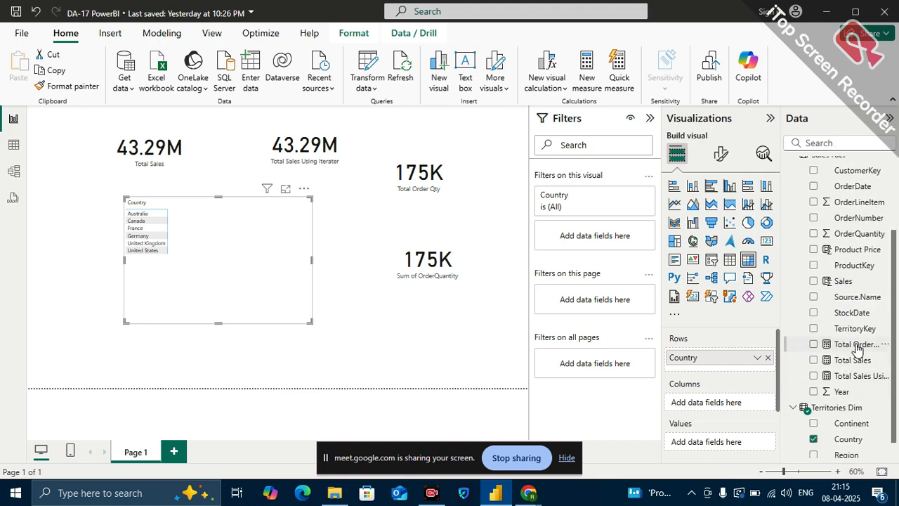
right_click(829, 355)
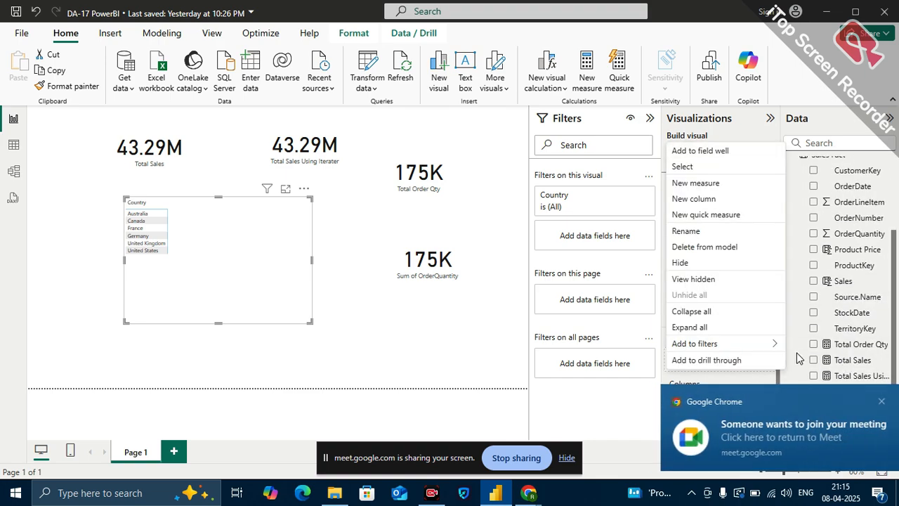
left_click(840, 360)
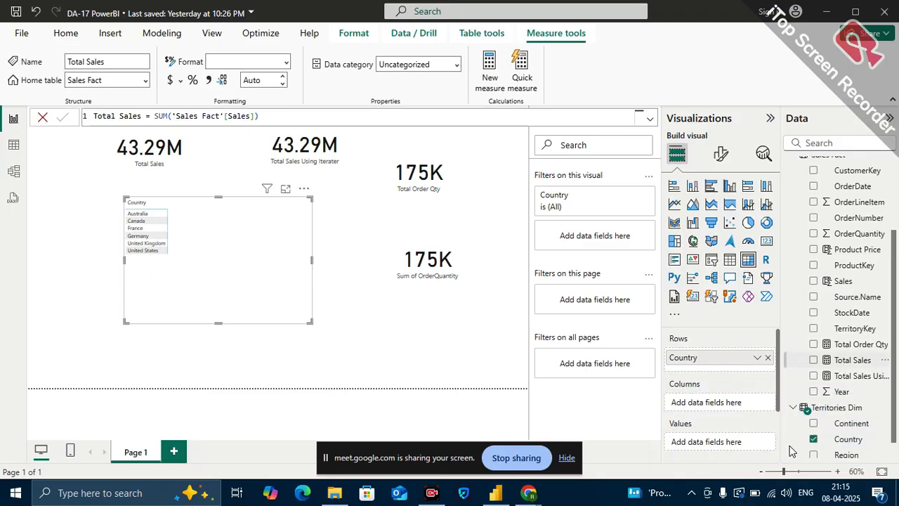
- Switch to the Google Meet window, admit the waiting participant and return to the Power BI report
key("alt+Tab")
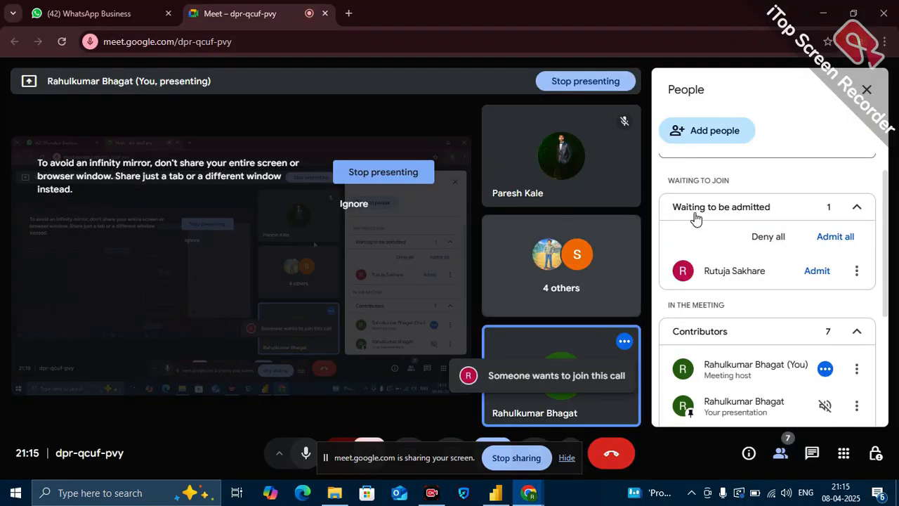
left_click(817, 271)
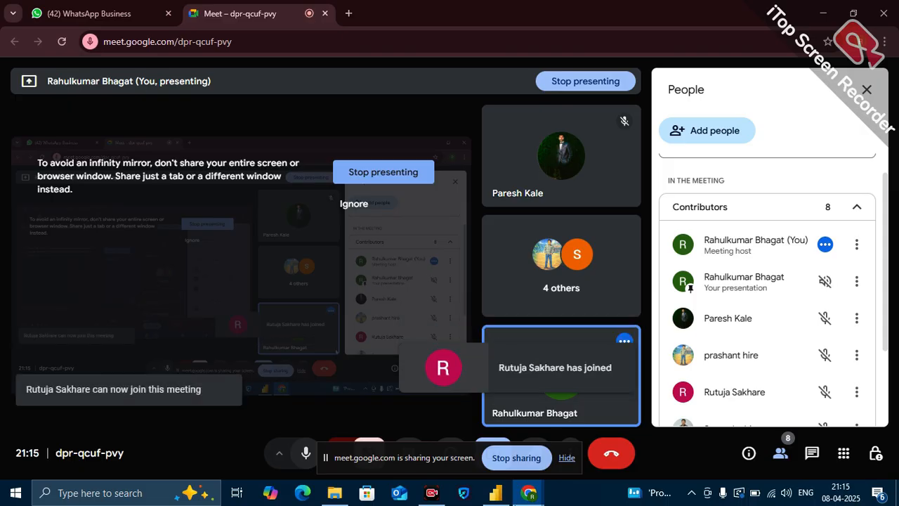
left_click(495, 492)
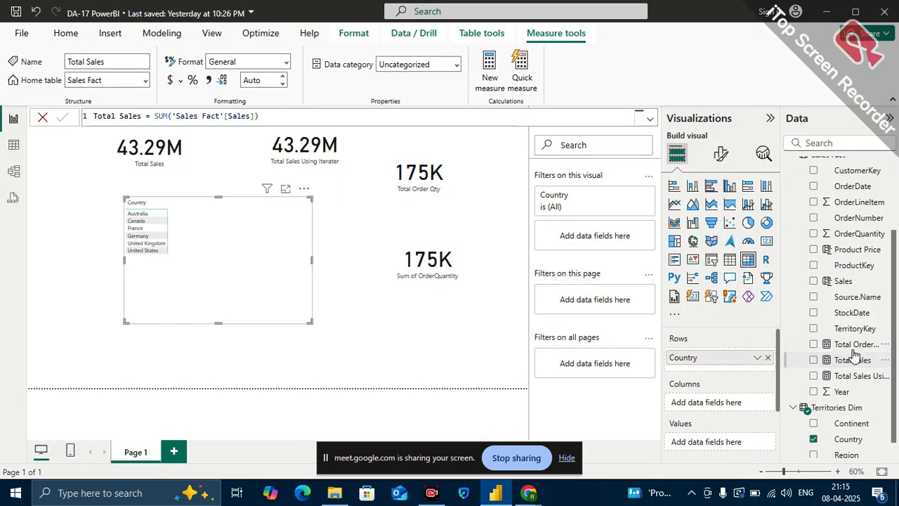
- Try to add the Total Order Qty measure to the rows of the country matrix
left_click(757, 357)
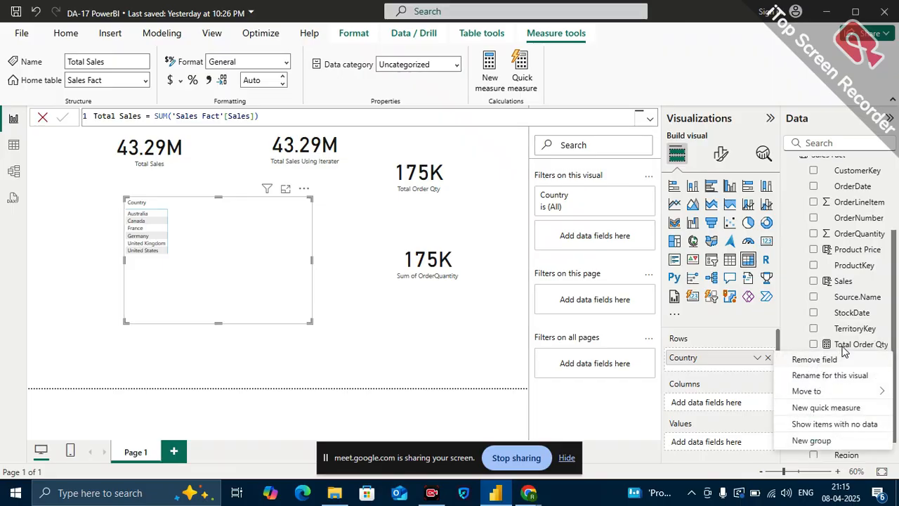
left_click(625, 426)
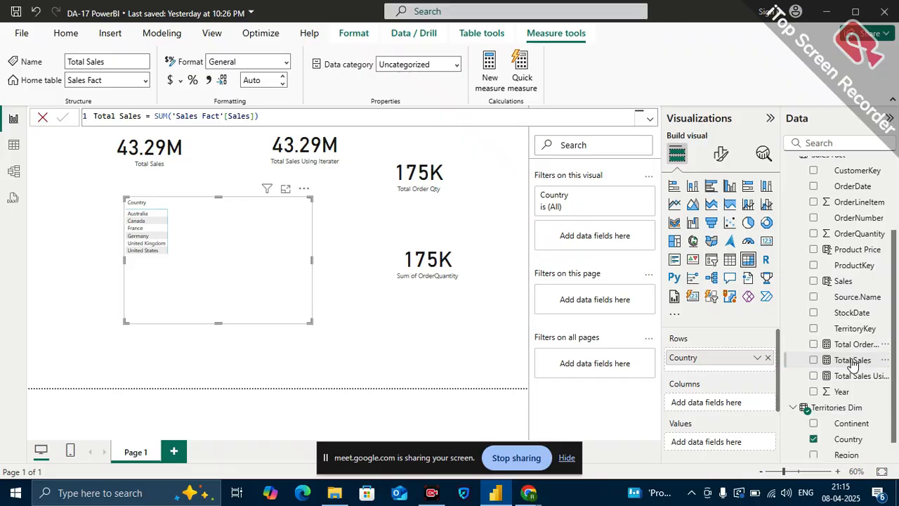
left_click_drag(852, 344, 731, 367)
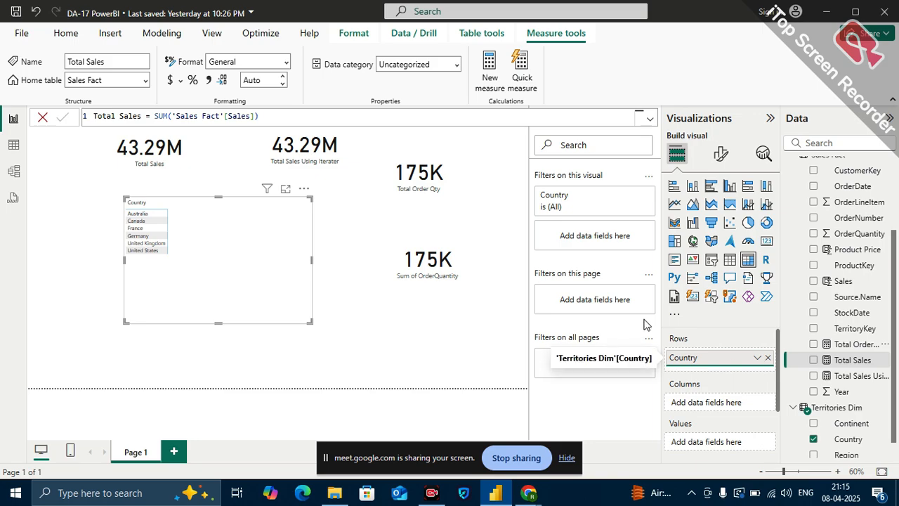
- Convert the country matrix into a table visual and add the Total Order Qty measure as a column after Country
left_click(732, 261)
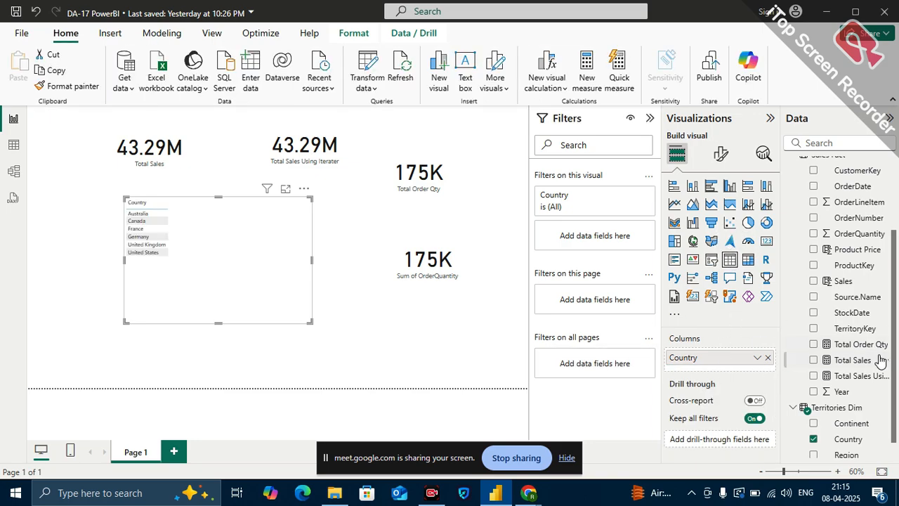
left_click_drag(855, 349, 745, 372)
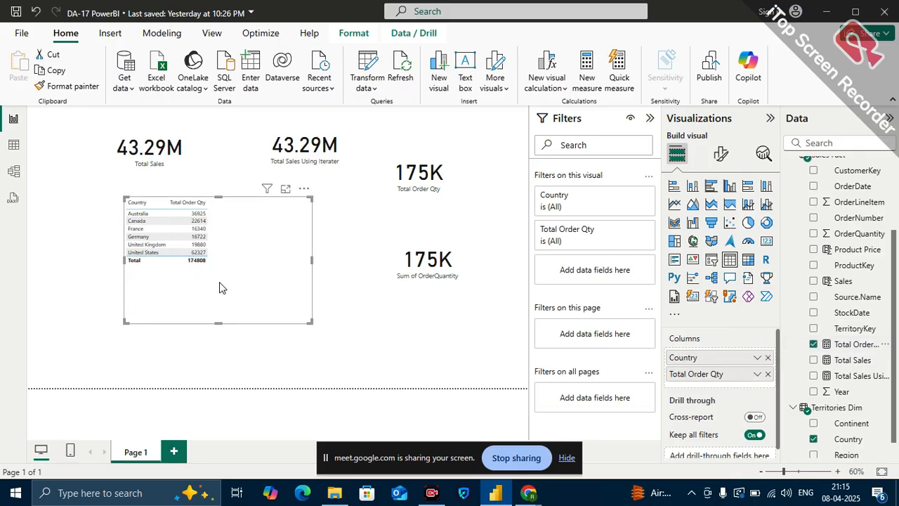
- Set the font size of the country table's values to 17 and resize the table's frame to fit its data
left_click_drag(311, 320, 337, 346)
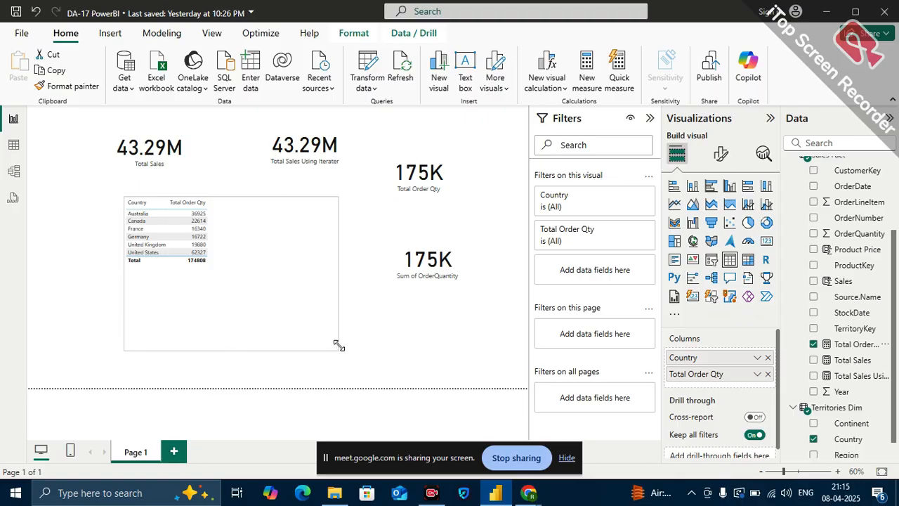
left_click(718, 156)
left_click(688, 300)
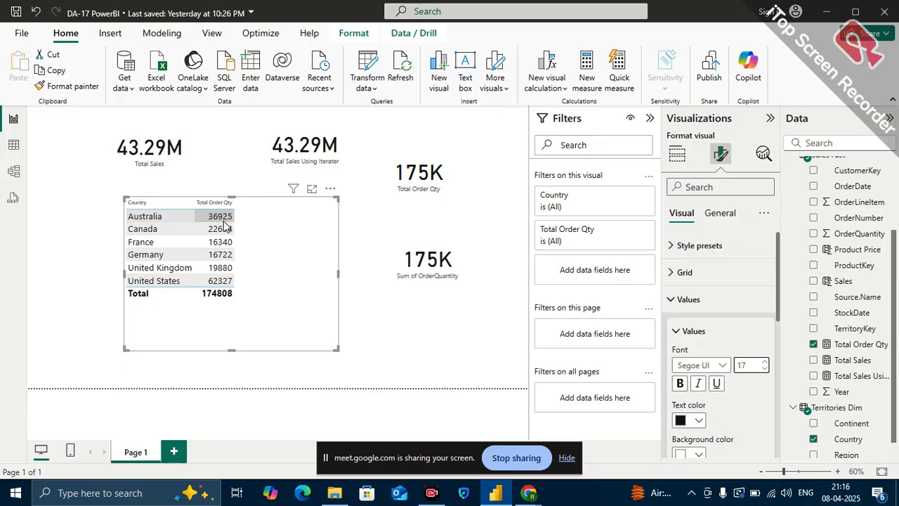
left_click(676, 153)
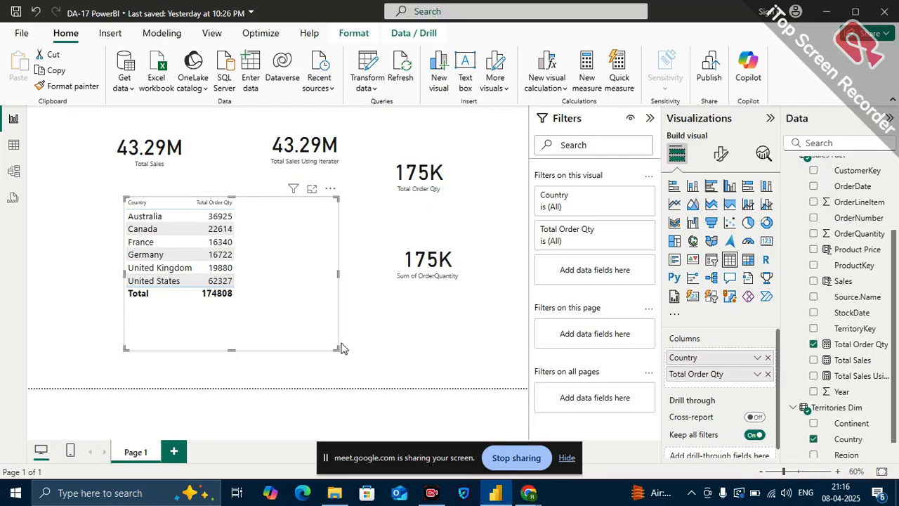
left_click_drag(335, 348, 254, 307)
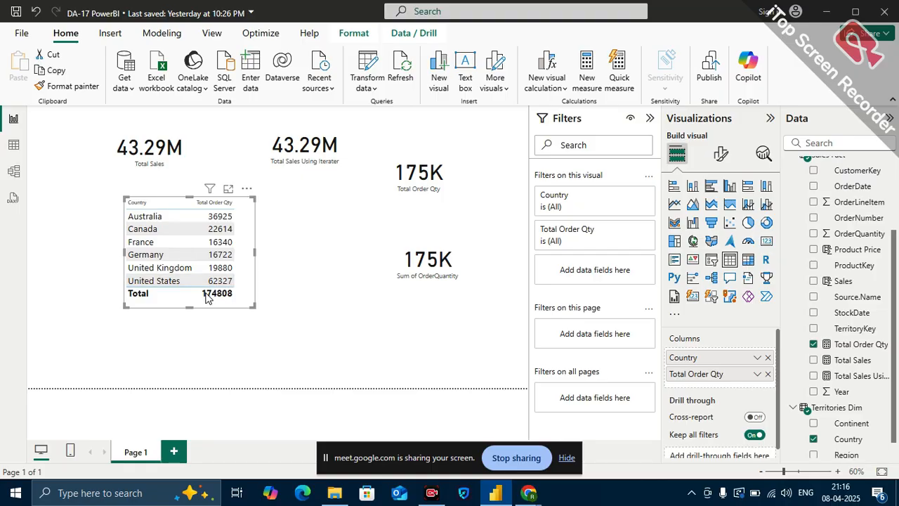
- Move the country table slightly lower on the page and adjust its frame so all rows and the total fit
left_click(439, 164)
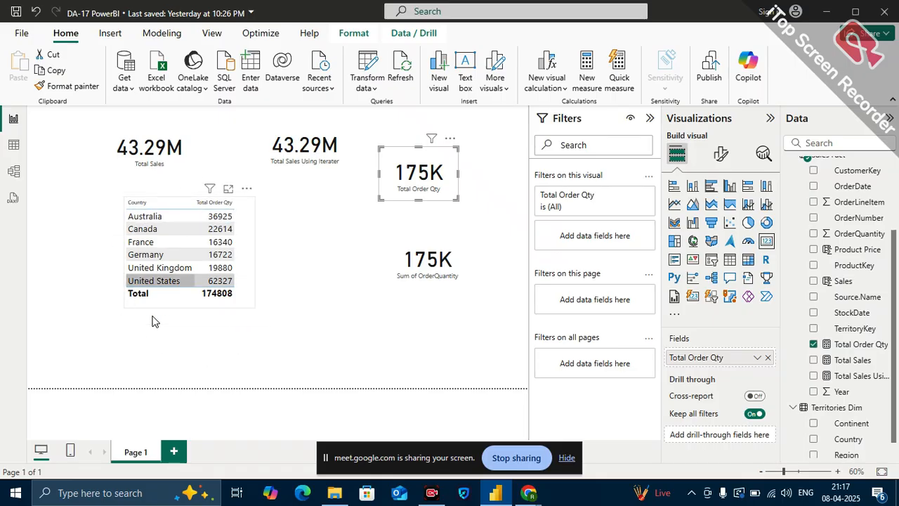
left_click_drag(172, 320, 173, 321)
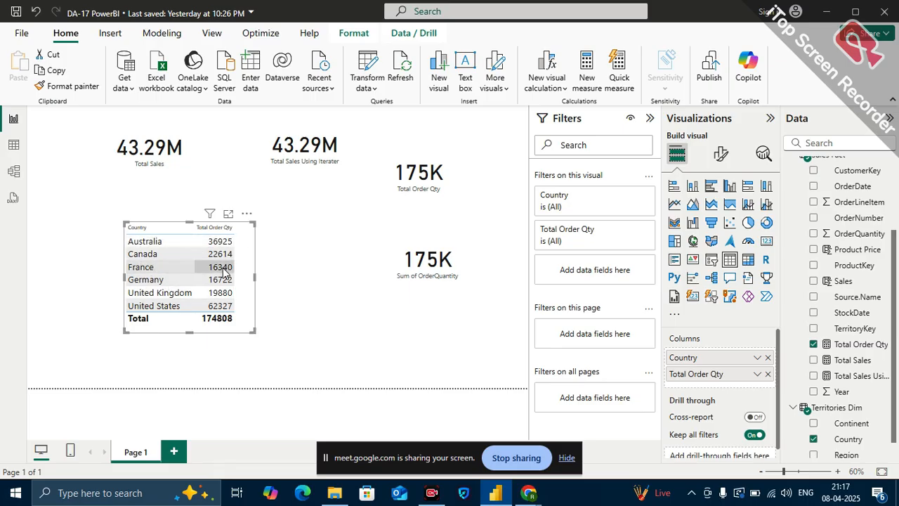
left_click(364, 283)
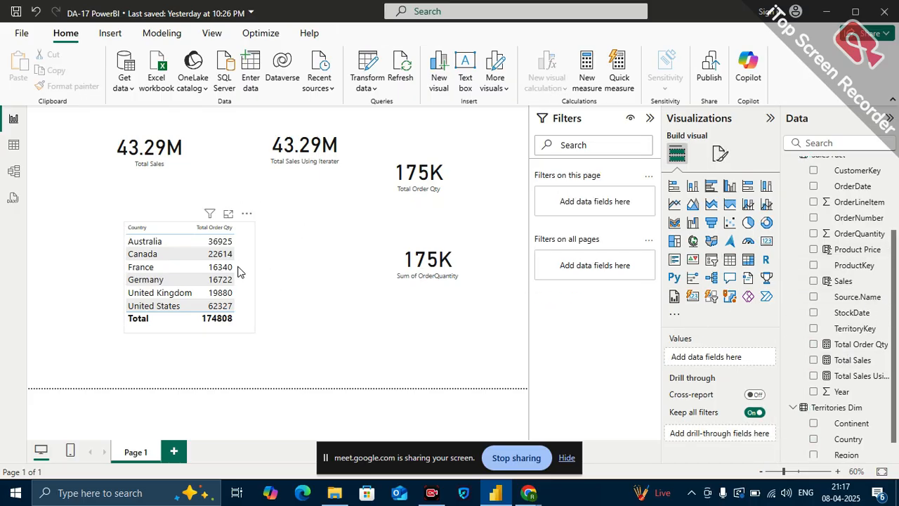
left_click(240, 239)
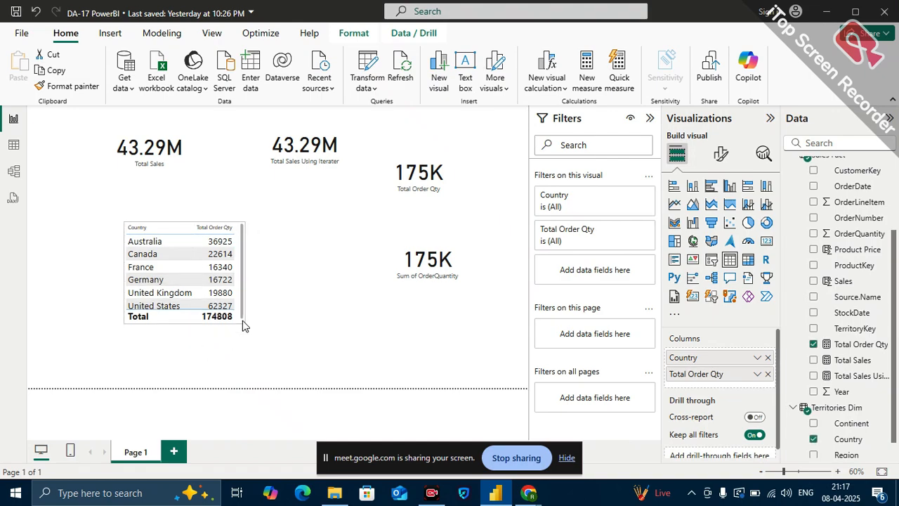
left_click_drag(249, 328, 255, 338)
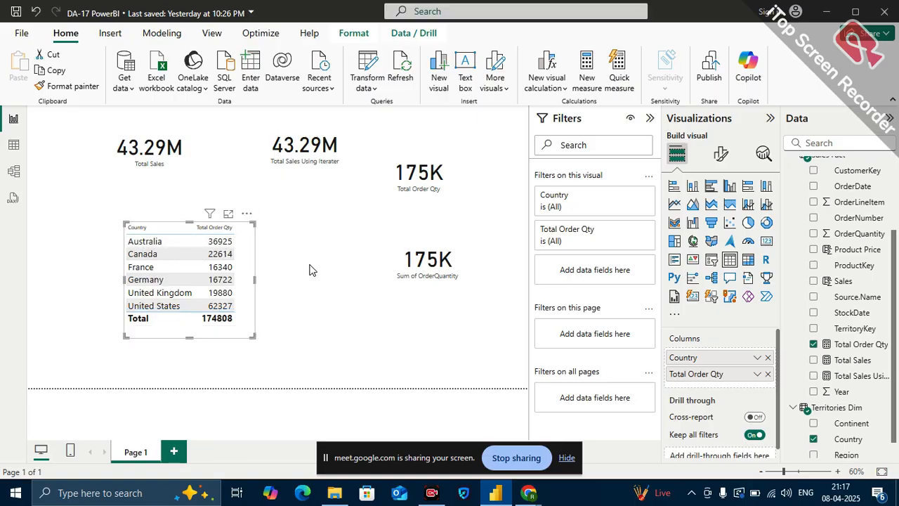
left_click(354, 261)
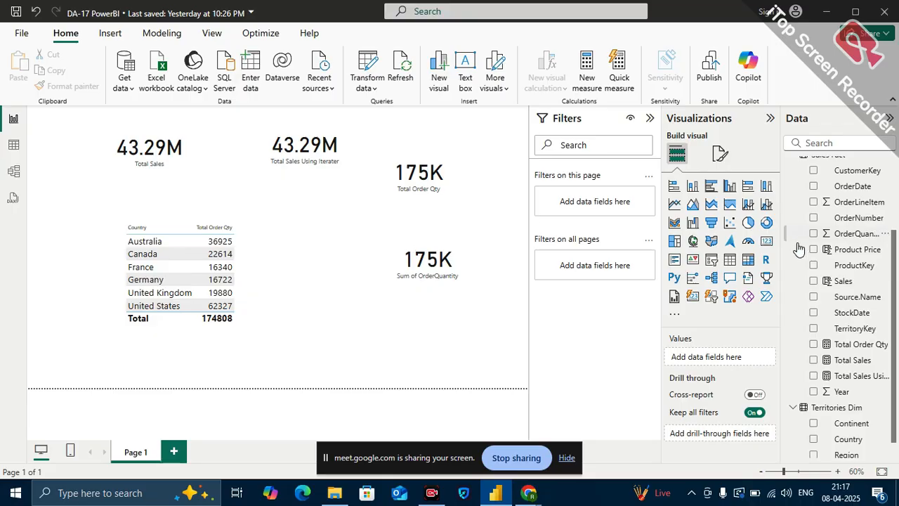
- Insert a slicer on the page and add Year from the CalendarDim table as its field
left_click(710, 262)
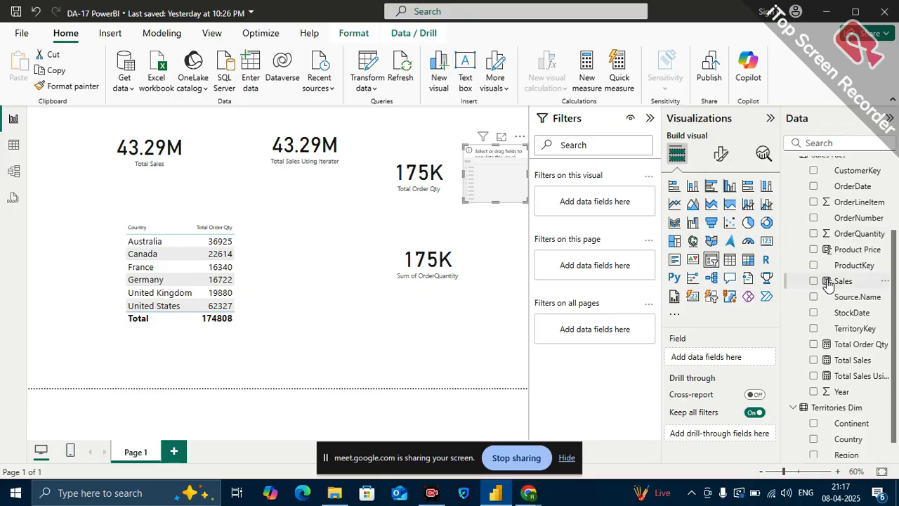
scroll(838, 293, "up", 3)
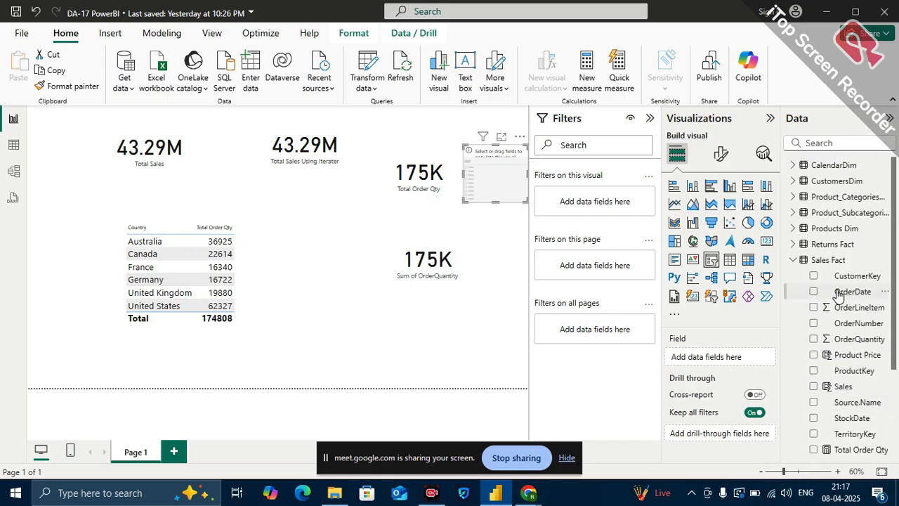
left_click(793, 165)
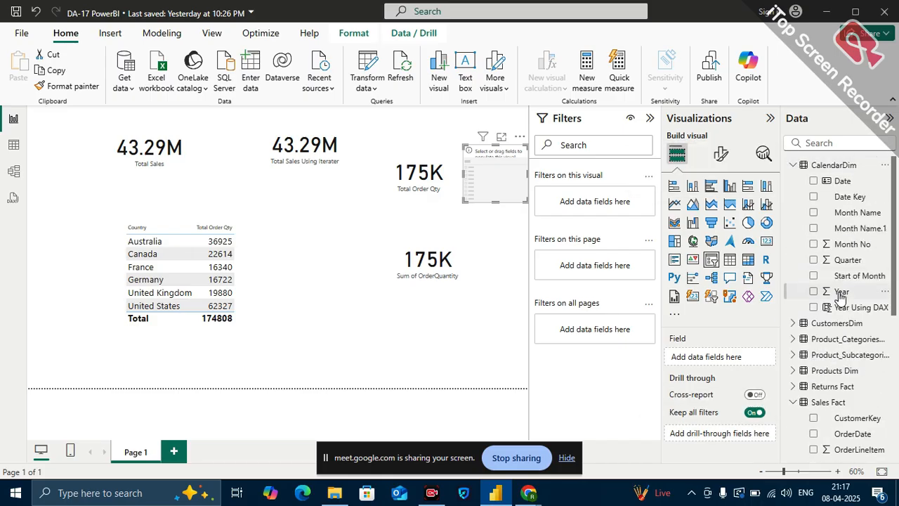
left_click_drag(839, 294, 736, 358)
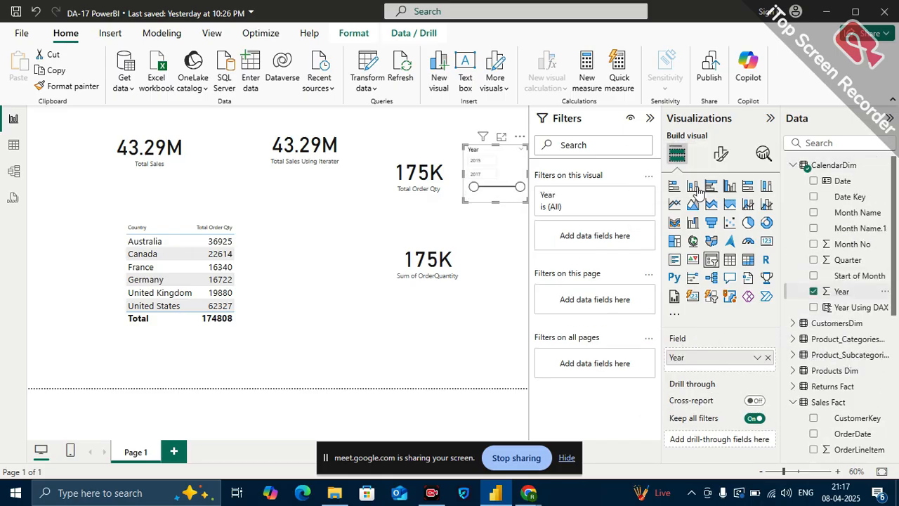
- Set the style of the Year slicer to Vertical list
left_click(722, 156)
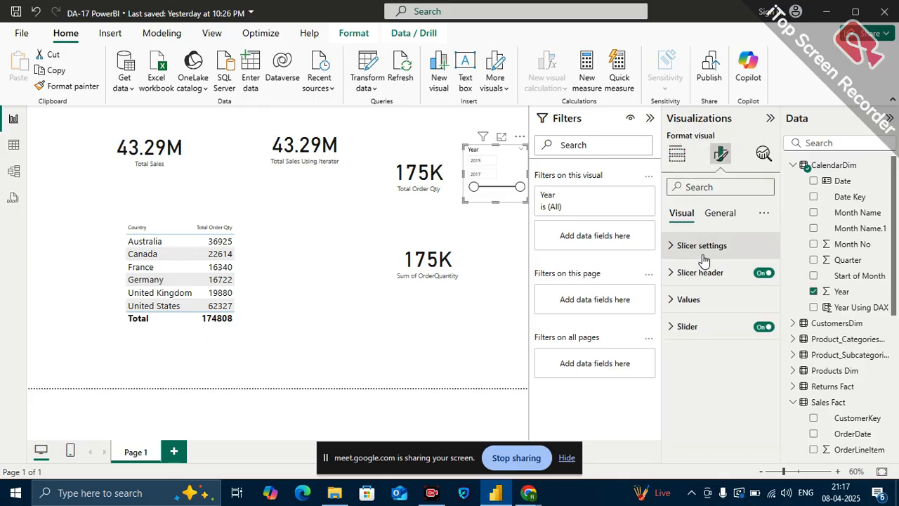
left_click(703, 253)
left_click(702, 311)
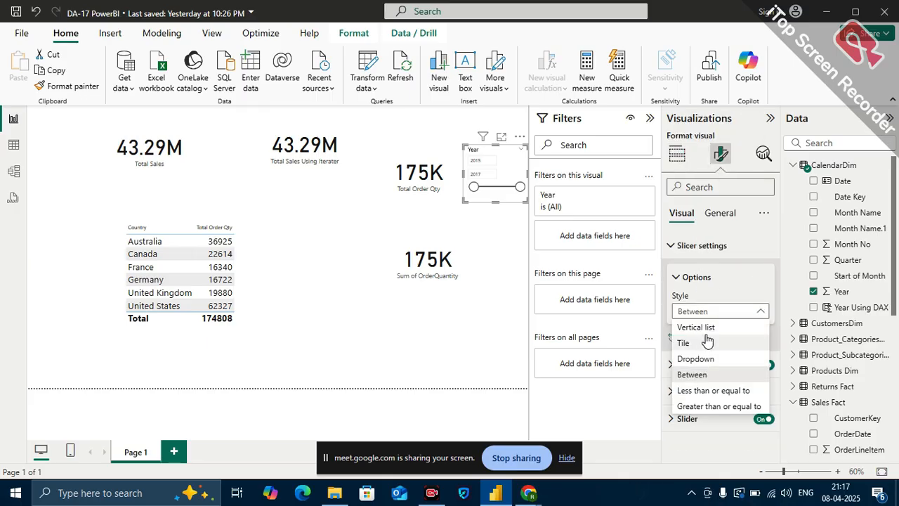
left_click(699, 327)
- Place the Year slicer beside the country table near the page's left edge and filter the page by 2016
left_click_drag(525, 197, 57, 241)
left_click(150, 212)
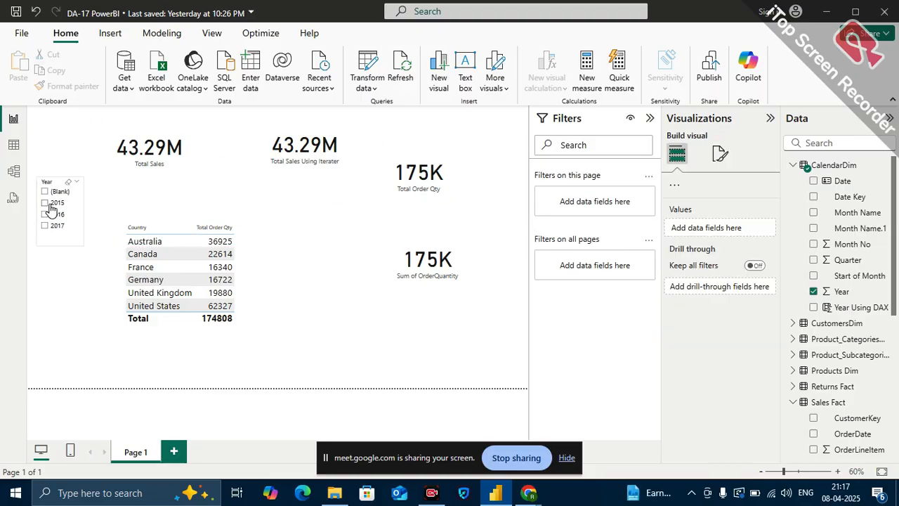
left_click(56, 206)
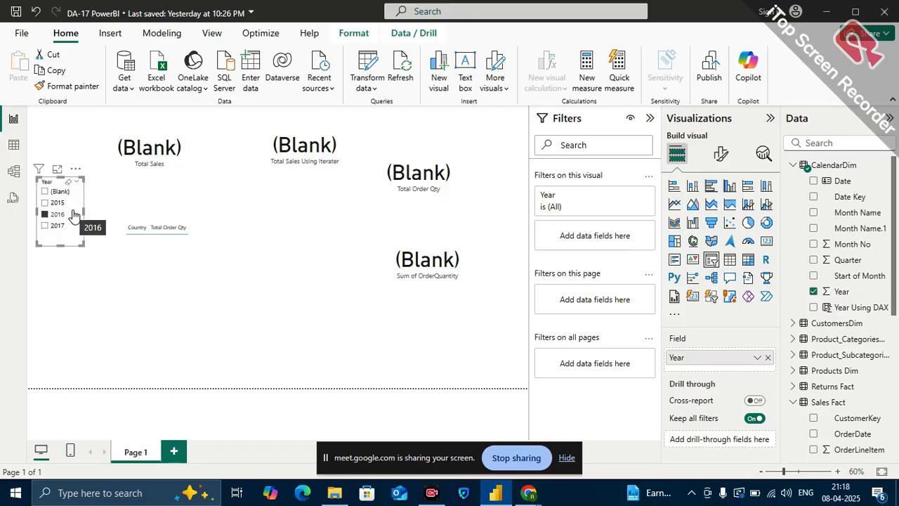
- Open the model diagram and review the settings of the active relationship between Sales Fact and CalendarDim, leaving them as they are
left_click(13, 172)
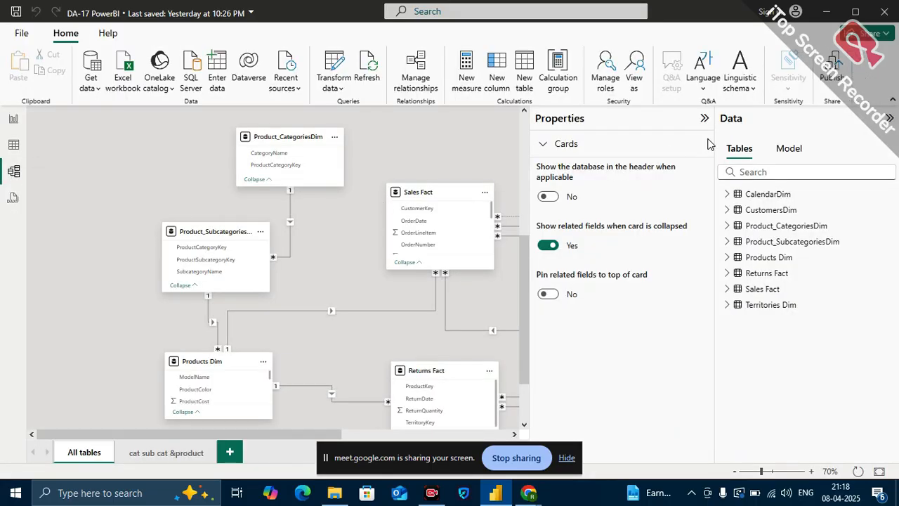
left_click(704, 118)
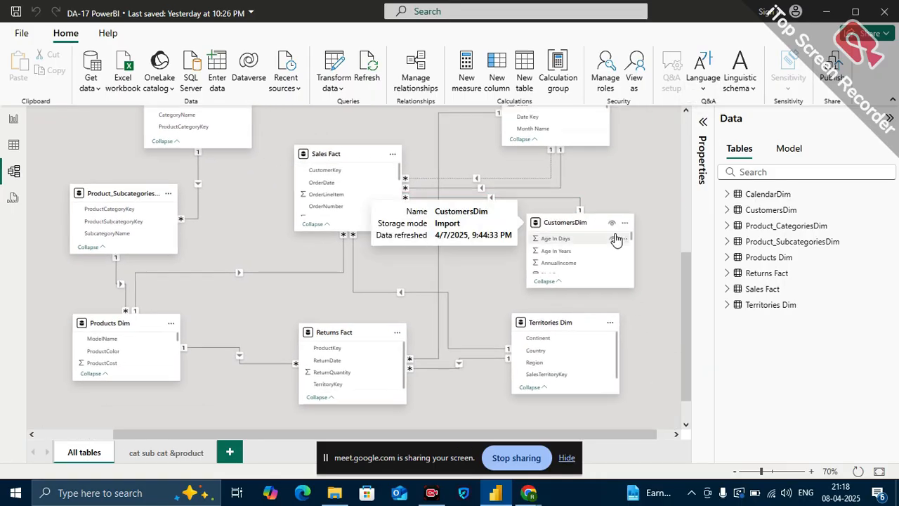
scroll(615, 236, "up", 1)
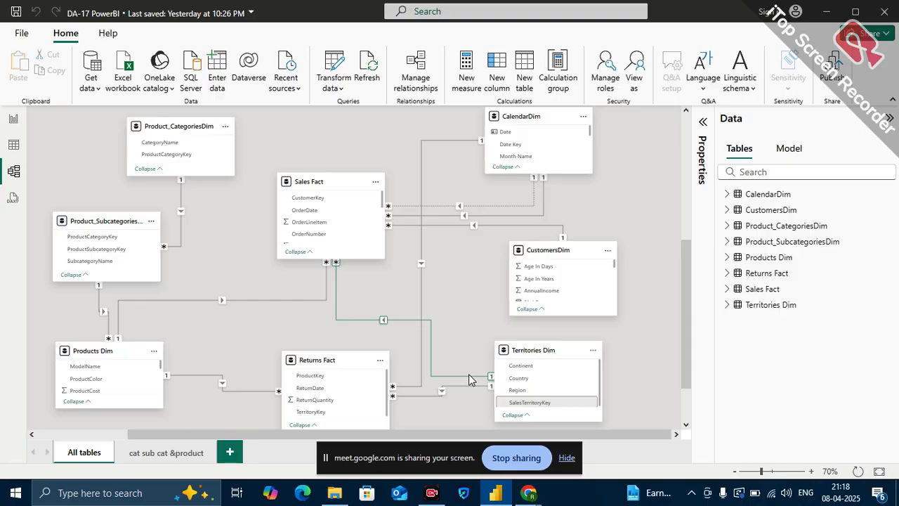
left_click(441, 216)
left_click(464, 241)
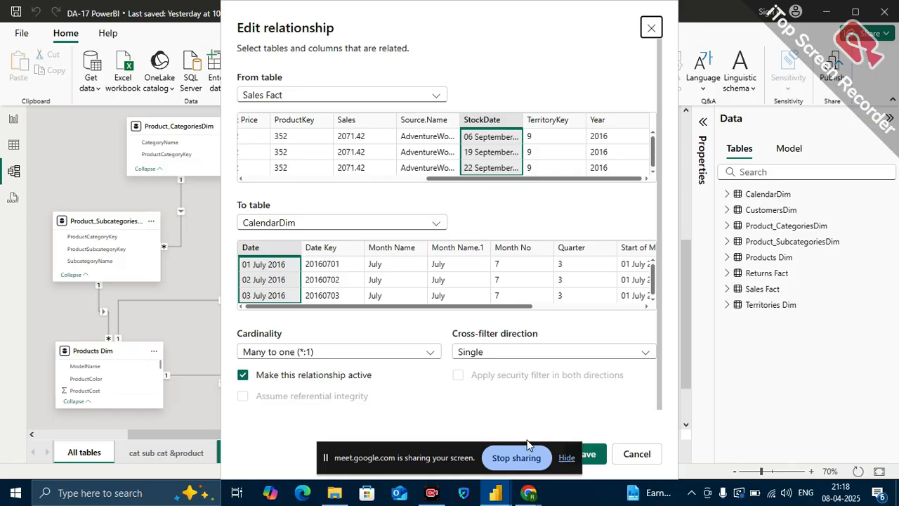
left_click(565, 458)
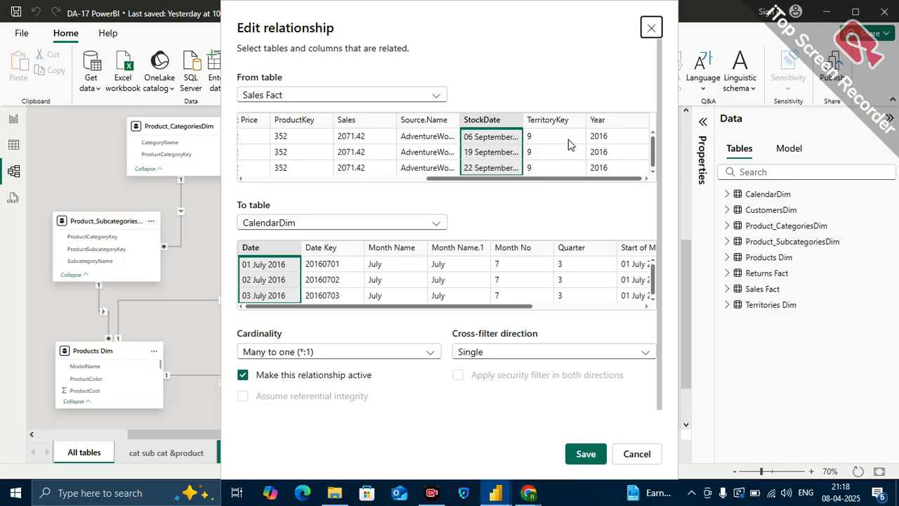
left_click(651, 28)
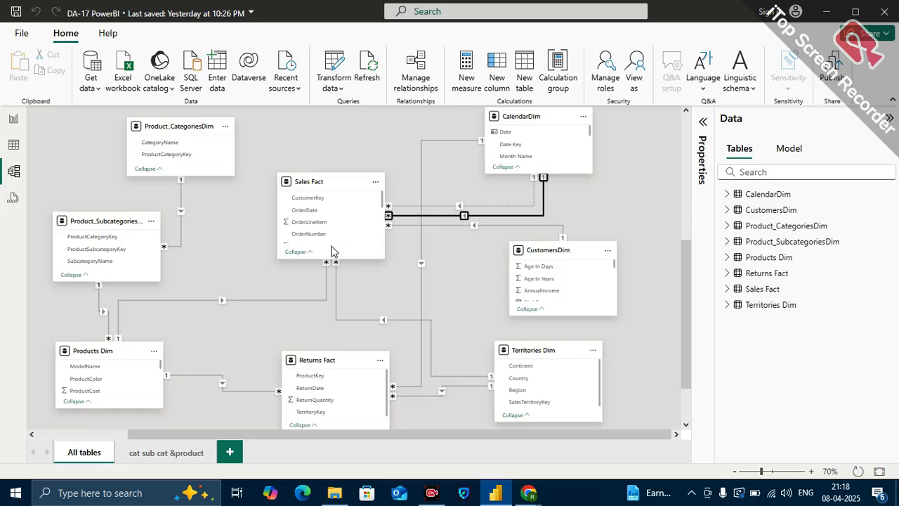
- Return to the report page, filter it by 2017 in the Year slicer and select the country table
left_click(13, 125)
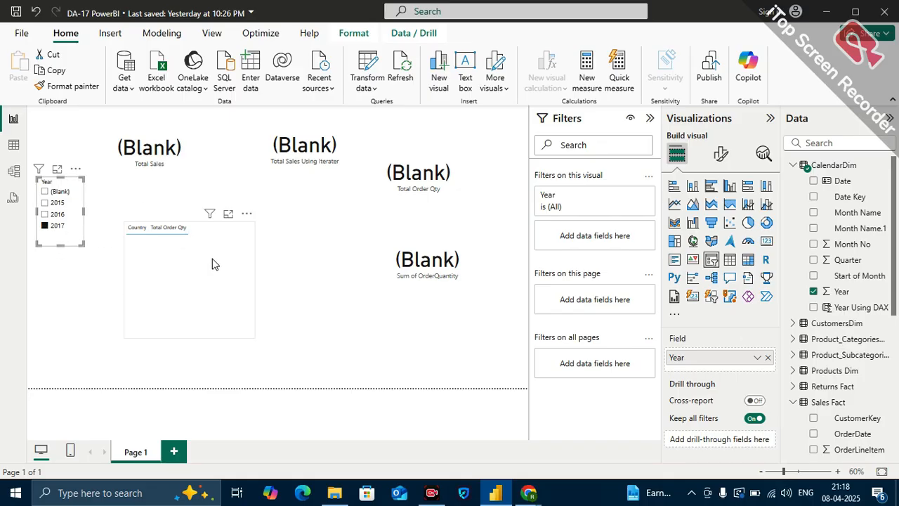
left_click(247, 275)
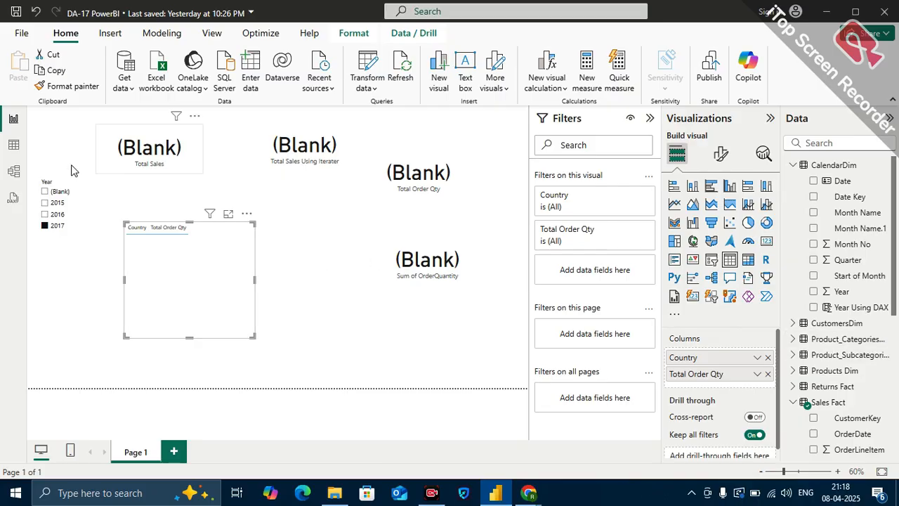
- Enlarge the Sales Fact card in the model diagram downward to show more of its fields
left_click(13, 169)
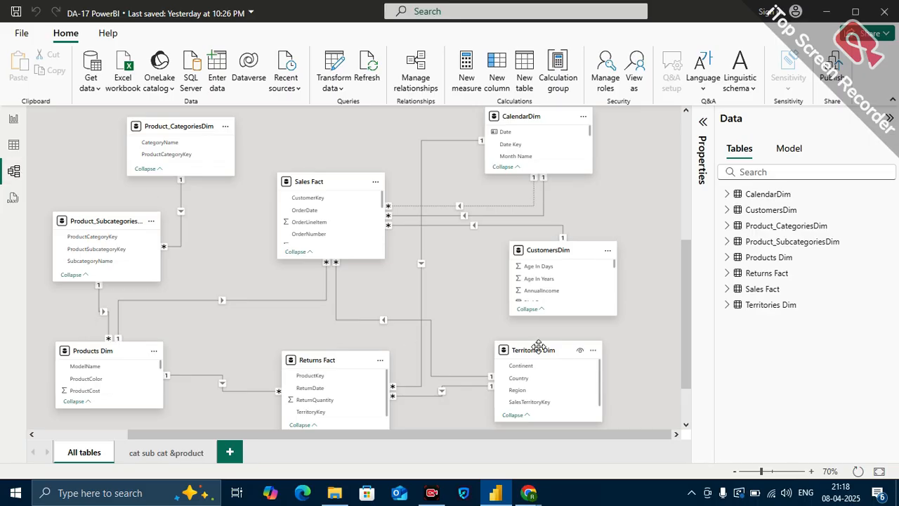
scroll(489, 316, "down", 1)
scroll(489, 316, "down", 1)
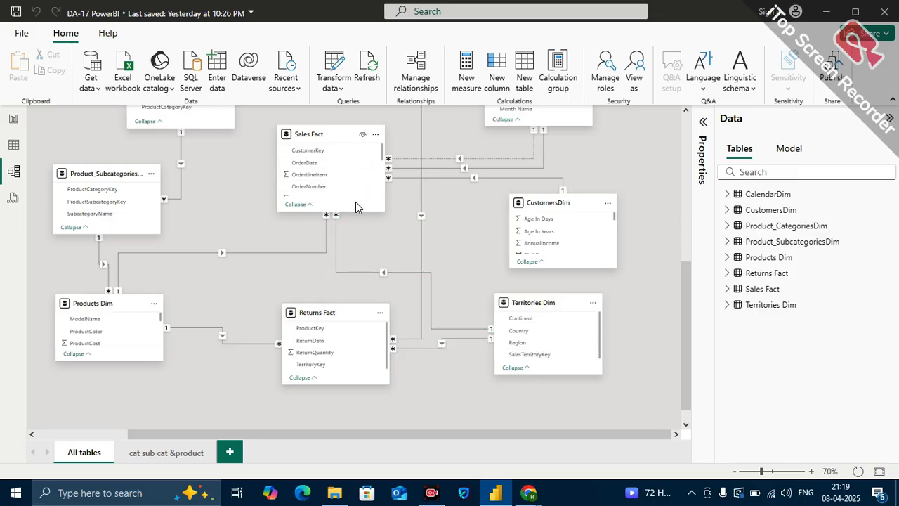
left_click_drag(344, 214, 357, 249)
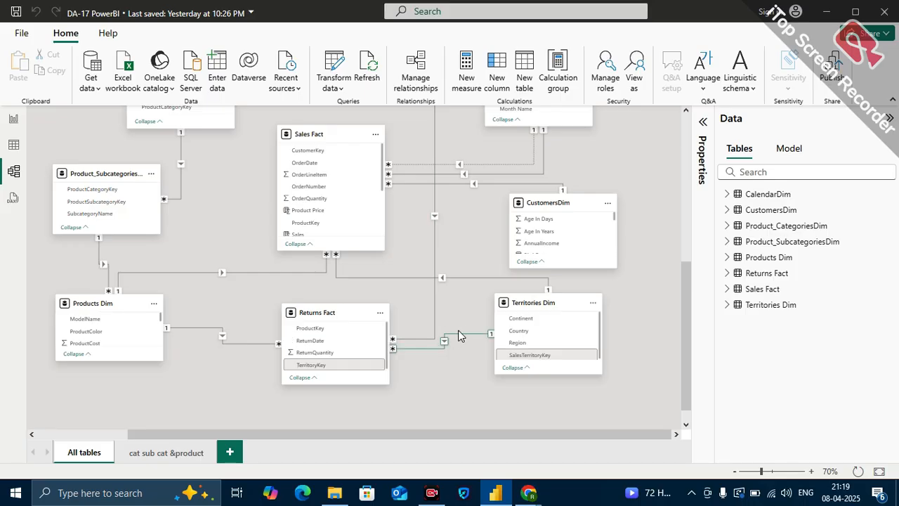
- Review the properties of the relationship between Sales Fact and Territories Dim and close them without changes
right_click(469, 281)
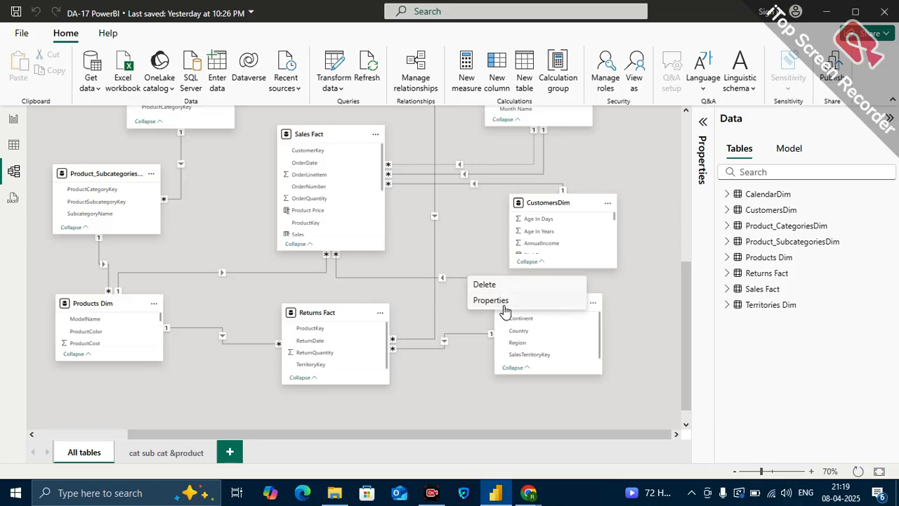
left_click(504, 307)
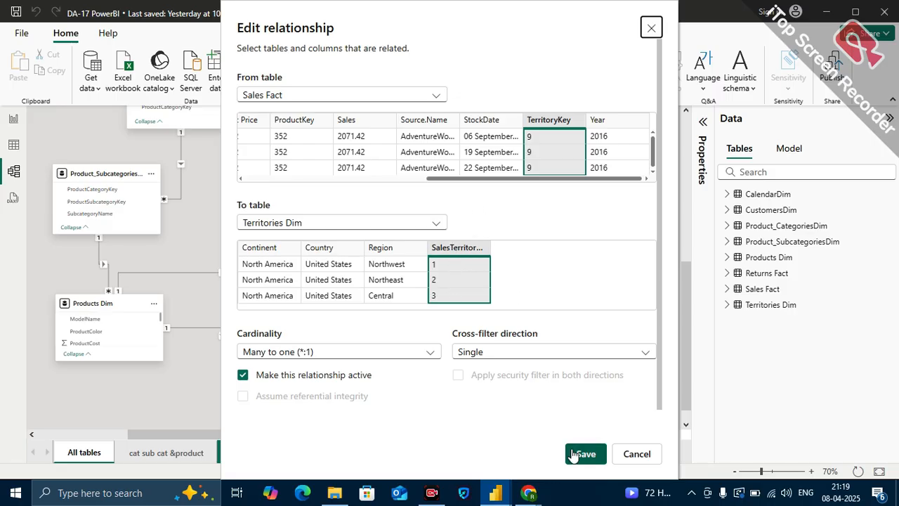
left_click(651, 28)
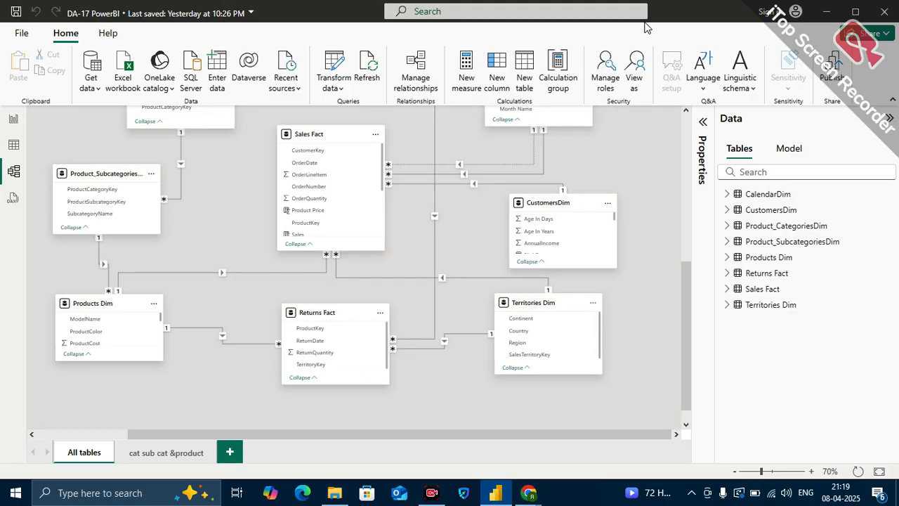
- Open the active StockDate relationship between Sales Fact and CalendarDim in the relationship editor
scroll(432, 305, "up", 2)
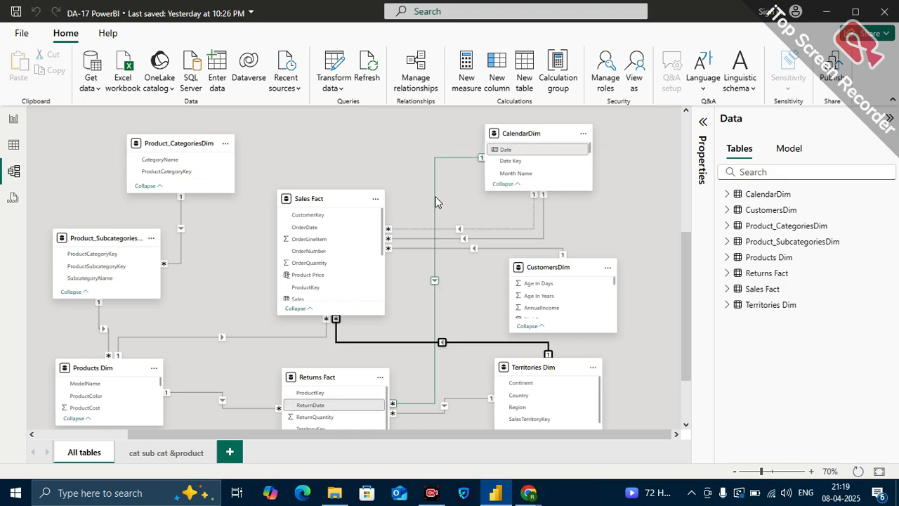
left_click(453, 241)
right_click(452, 241)
left_click(487, 266)
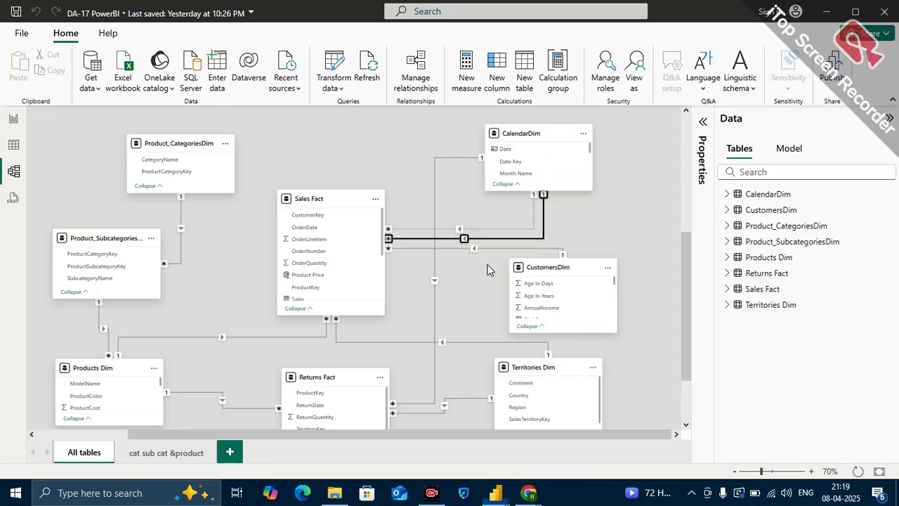
double_click(484, 239)
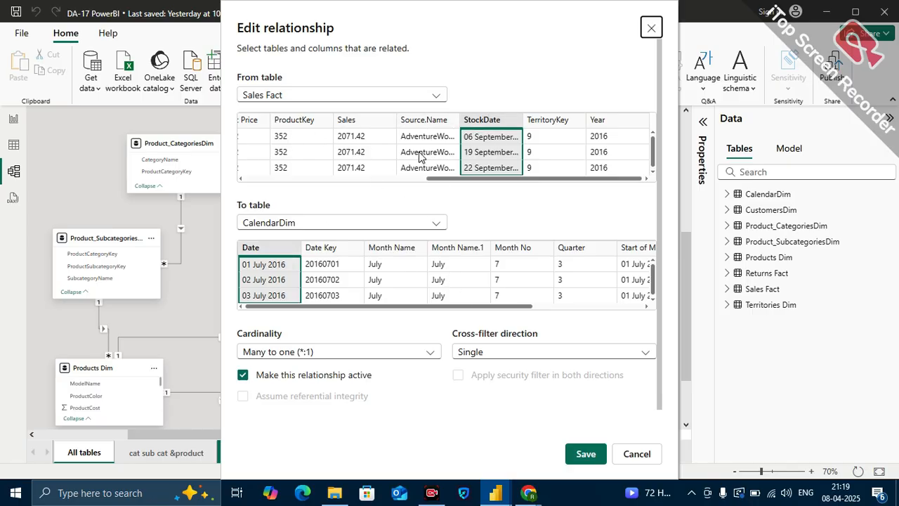
- Try to relate CalendarDim's Date to Sales Fact's OrderDate instead of StockDate, and cancel the edit
scroll(435, 153, "left", 5)
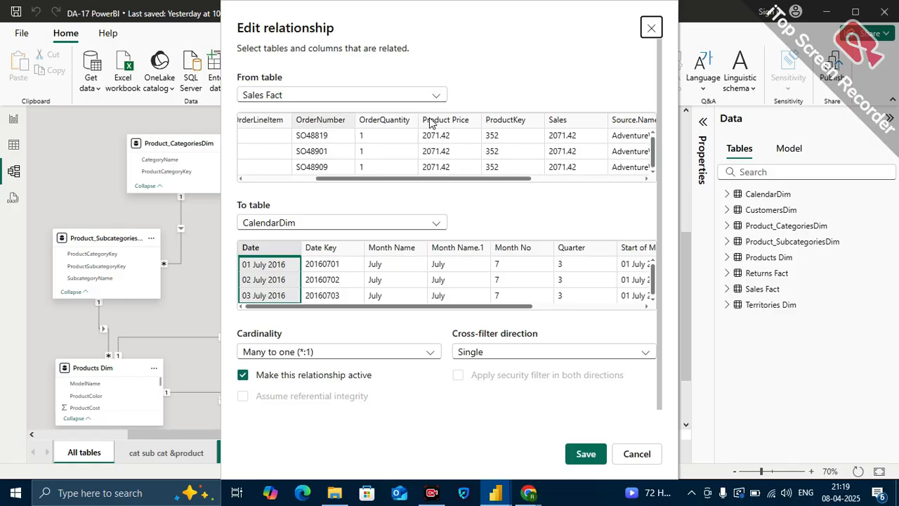
scroll(518, 147, "right", 3)
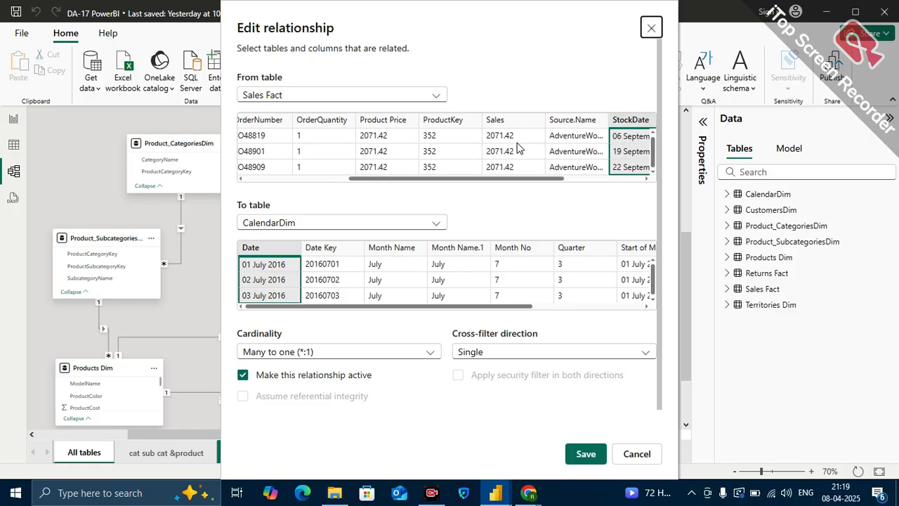
scroll(423, 144, "right", 2)
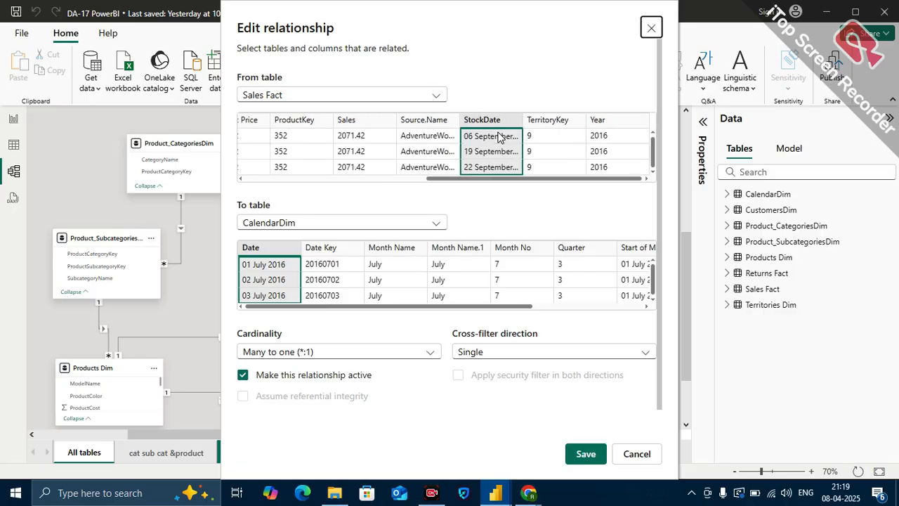
scroll(423, 144, "left", 3)
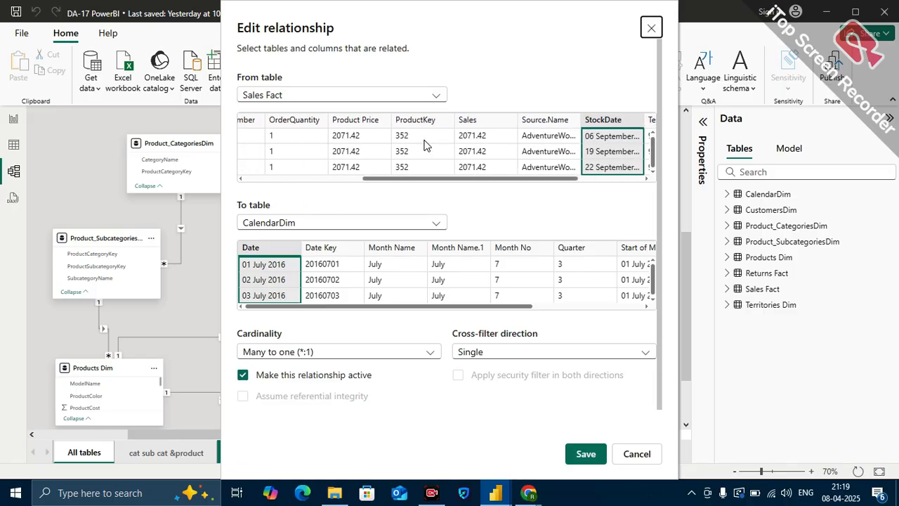
scroll(461, 141, "left", 3)
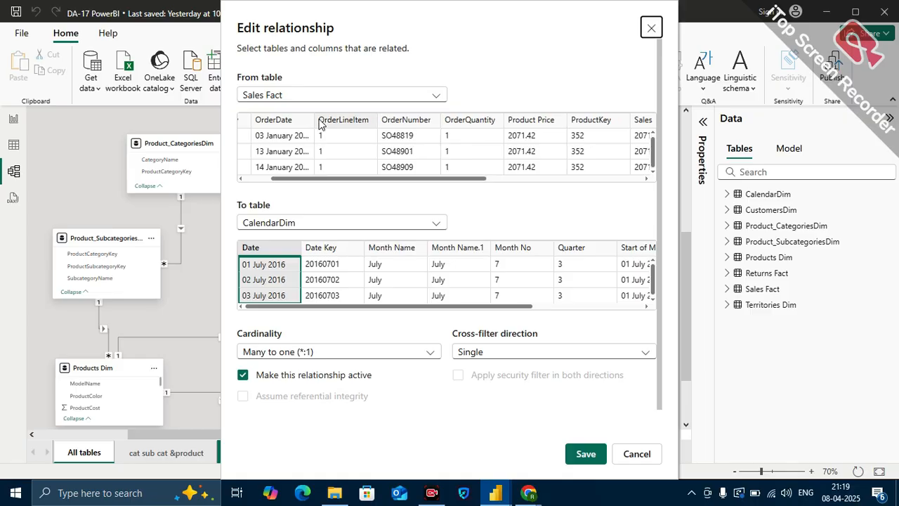
left_click(286, 133)
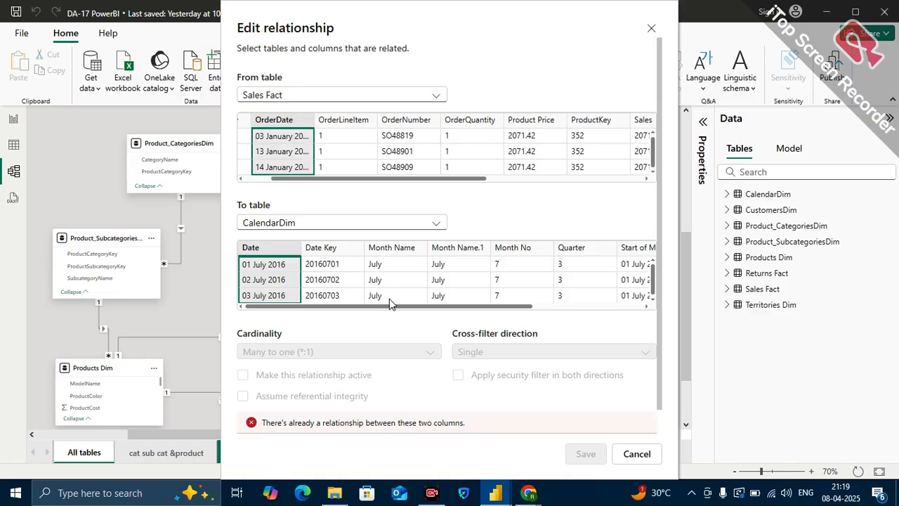
scroll(529, 342, "down", 1)
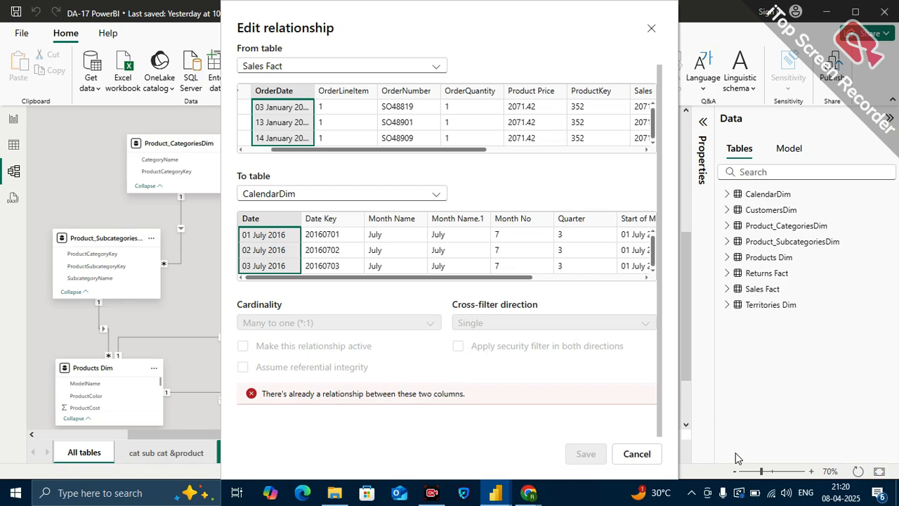
left_click(637, 454)
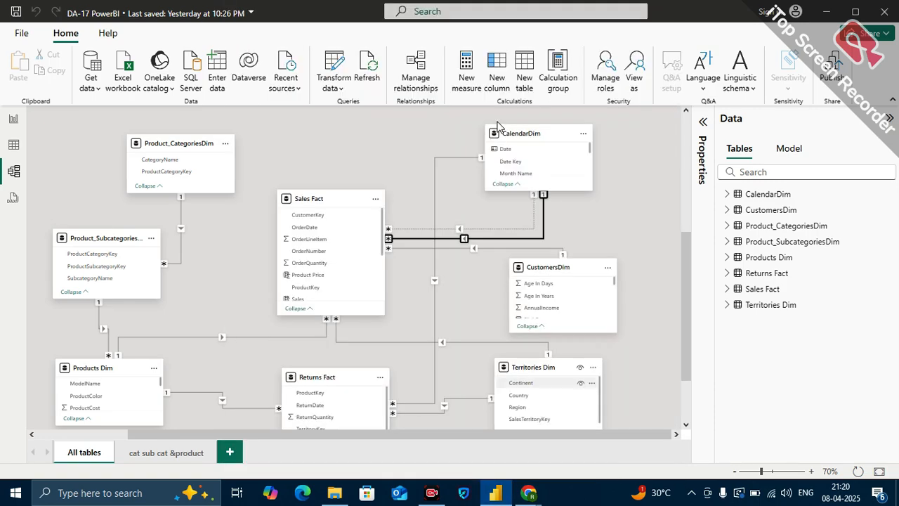
- Make the relationship between Sales Fact's StockDate and CalendarDim's Date inactive and apply the change
left_click(702, 123)
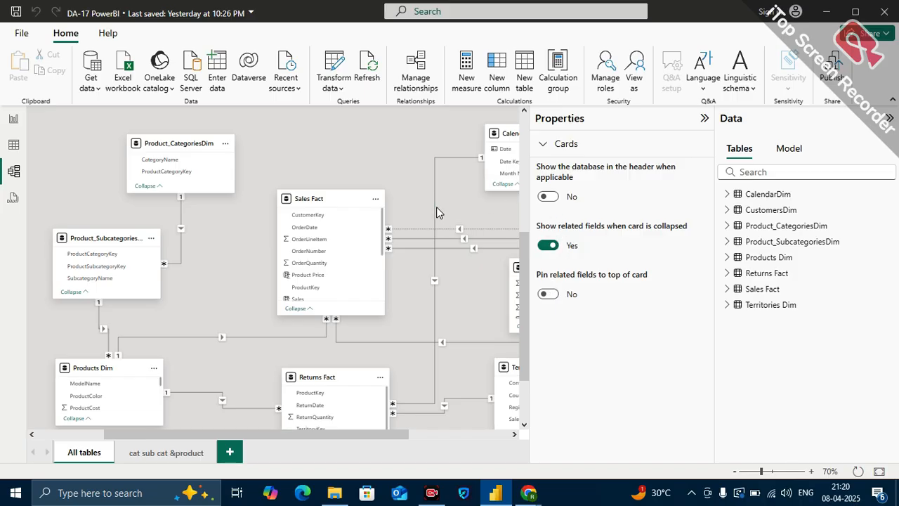
left_click(453, 242)
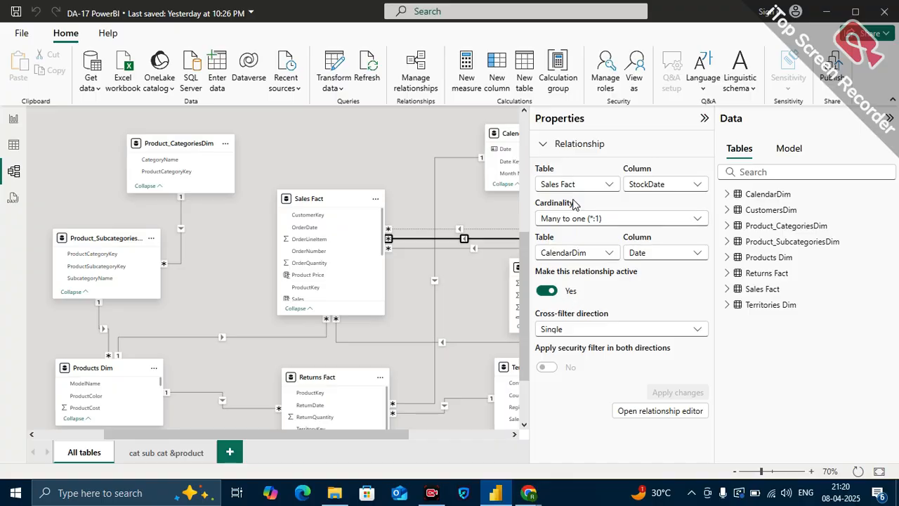
left_click(546, 290)
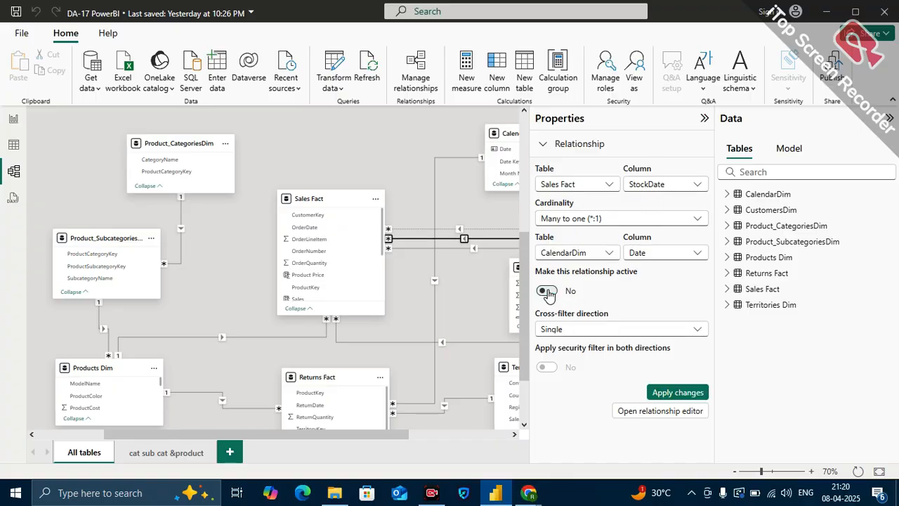
left_click(692, 394)
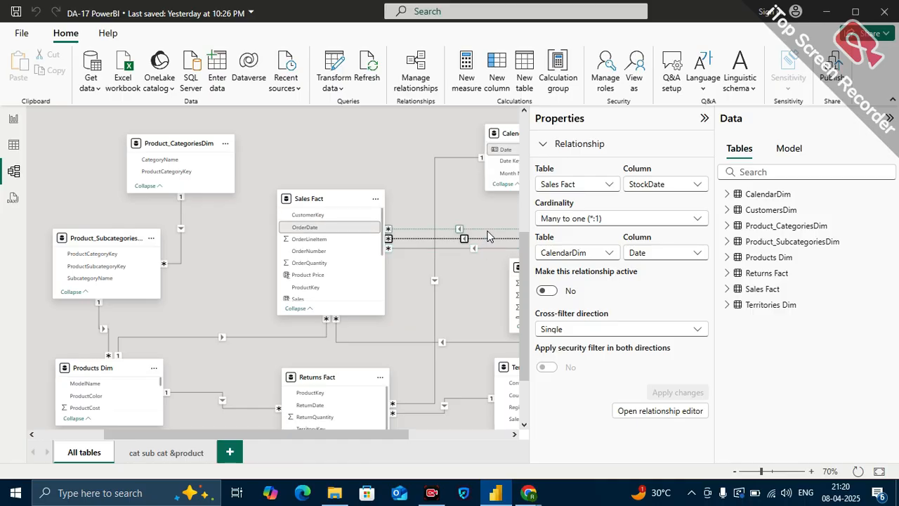
- Make the relationship between Sales Fact's OrderDate and CalendarDim's Date active and apply the change
left_click(460, 229)
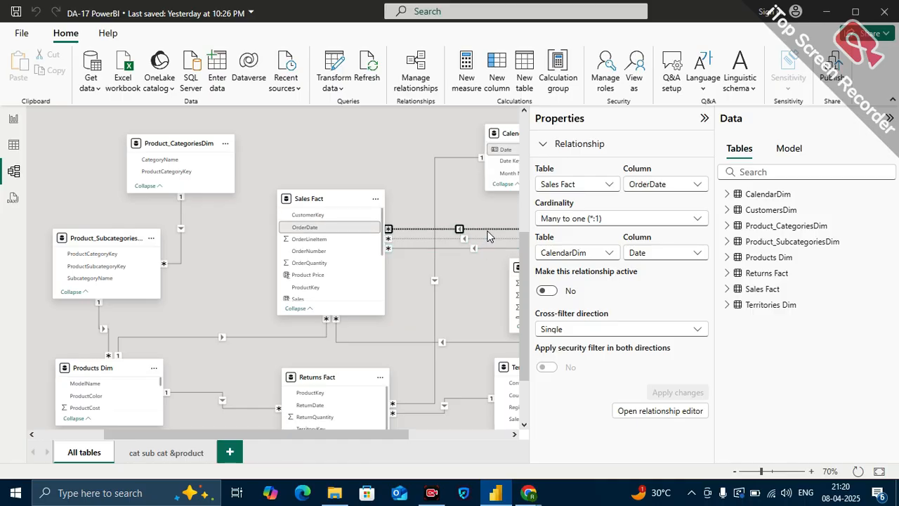
left_click(546, 291)
left_click(678, 393)
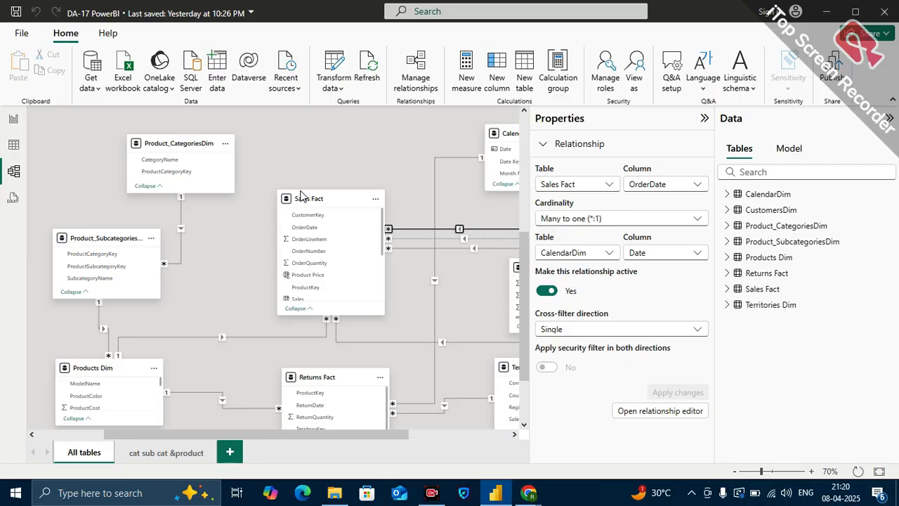
- Check the report page's cards and country table for 2015, 2016 and 2017 with the Year slicer, and return to the model diagram
left_click(17, 118)
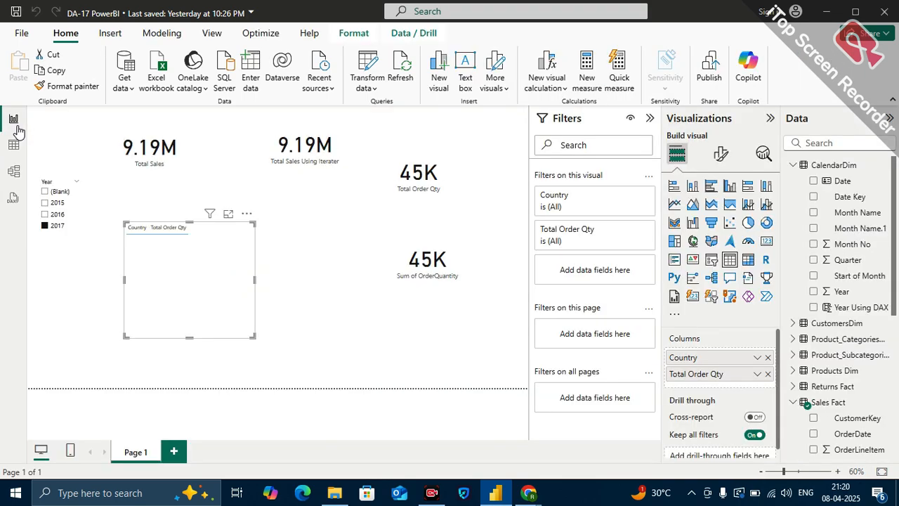
left_click(55, 203)
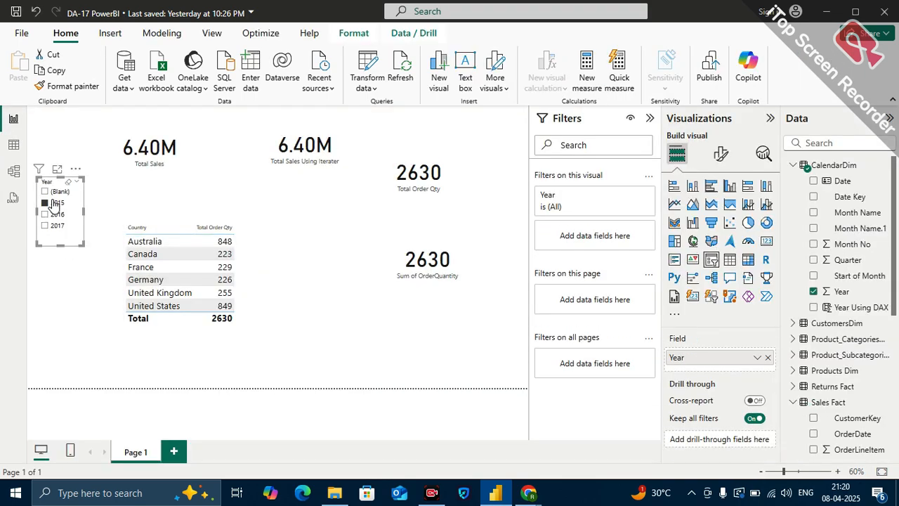
left_click(58, 214)
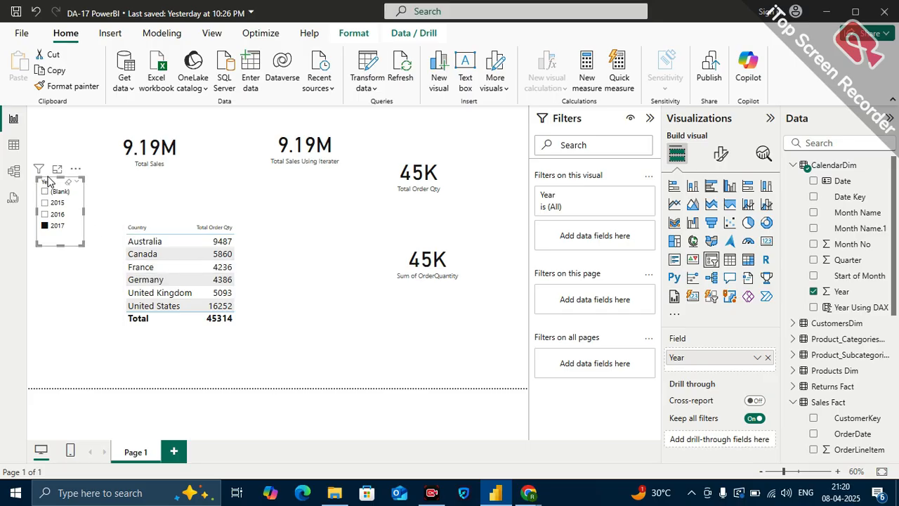
left_click(17, 174)
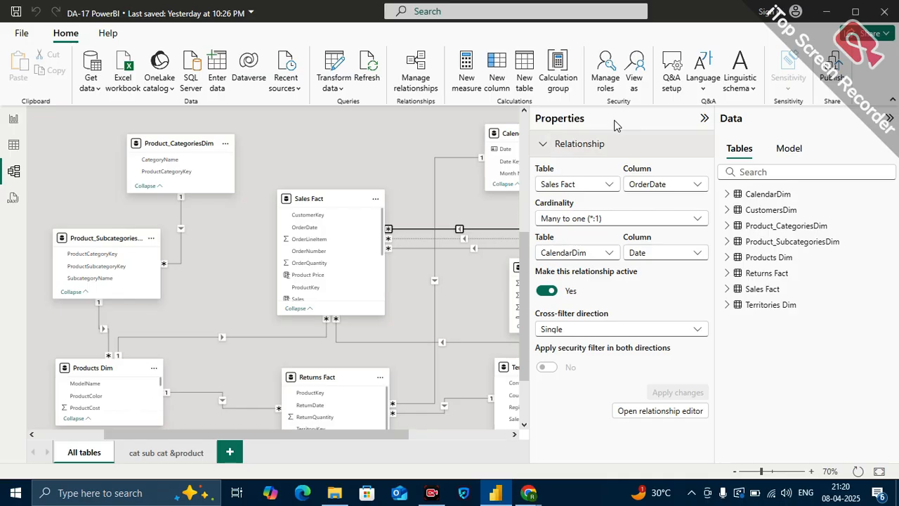
- Examine CalendarDim's relationships with Returns Fact's ReturnDate and Sales Fact's OrderDate, reviewing their settings without changing them
left_click(703, 117)
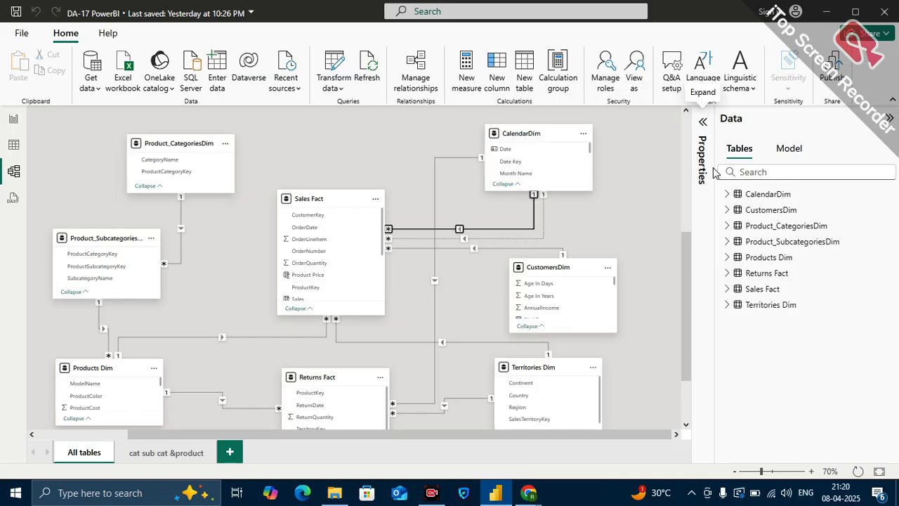
left_click(705, 132)
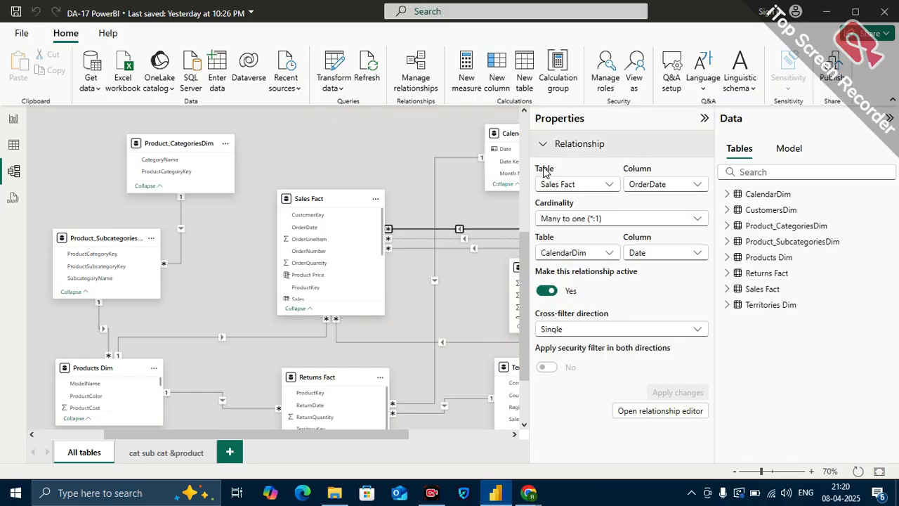
left_click(433, 202)
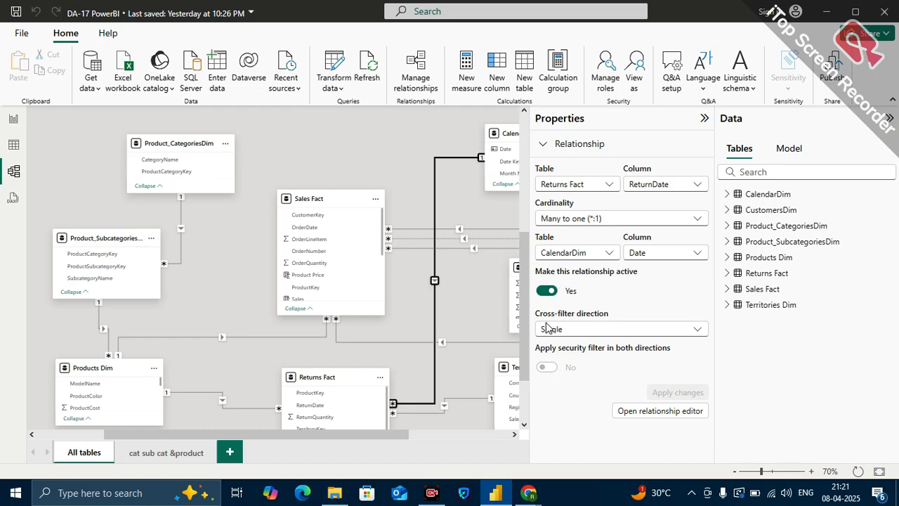
left_click(705, 119)
right_click(458, 157)
left_click(475, 181)
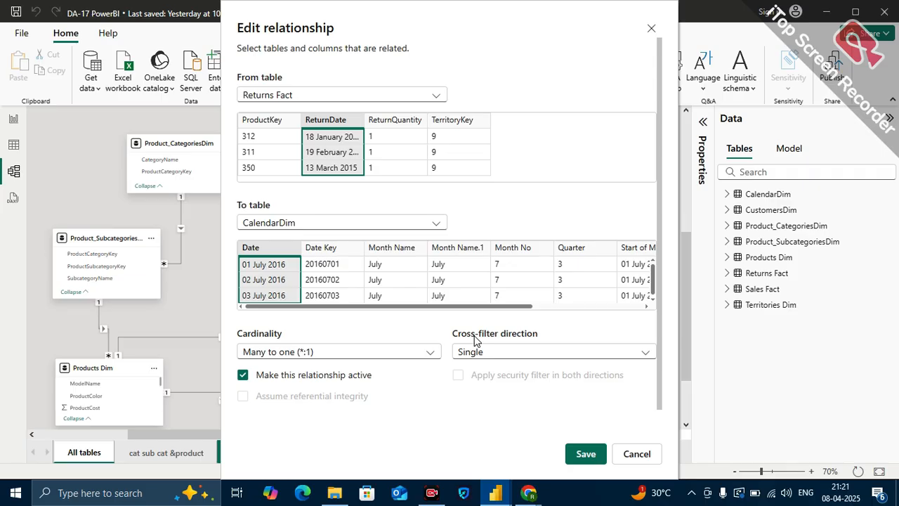
left_click(652, 456)
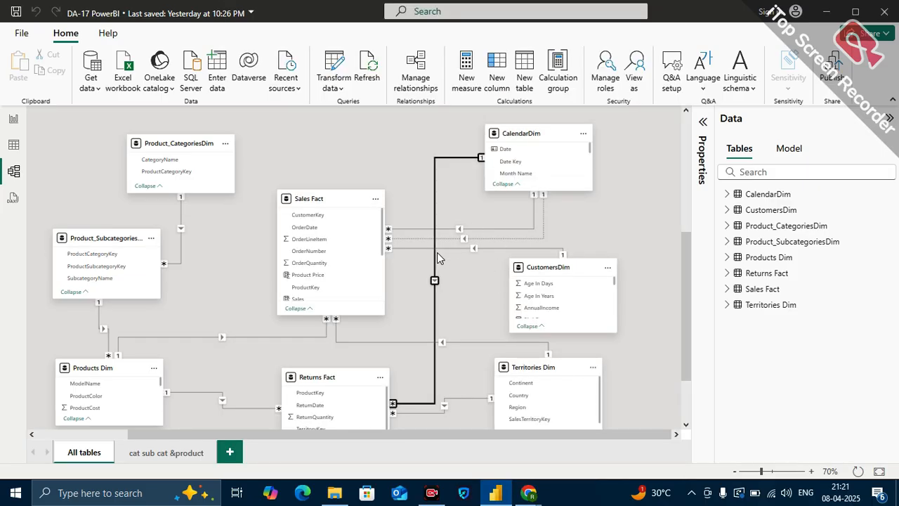
left_click(703, 121)
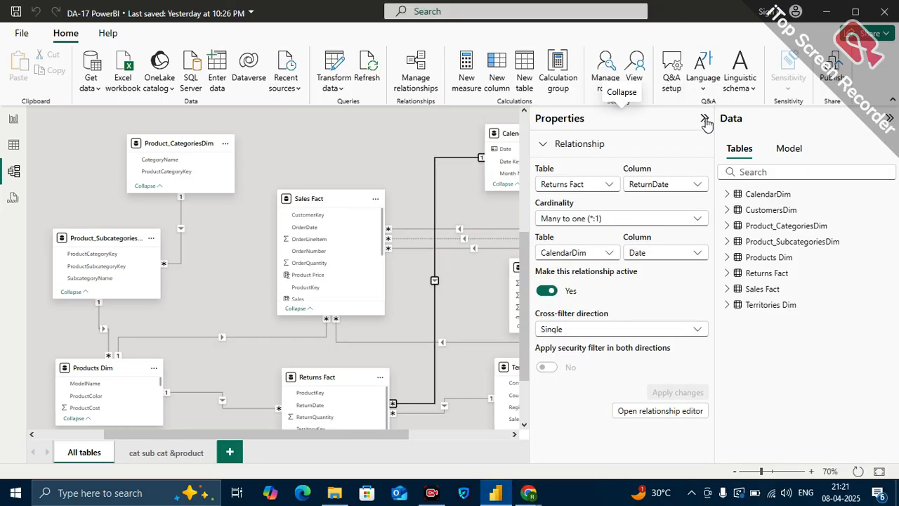
left_click(496, 231)
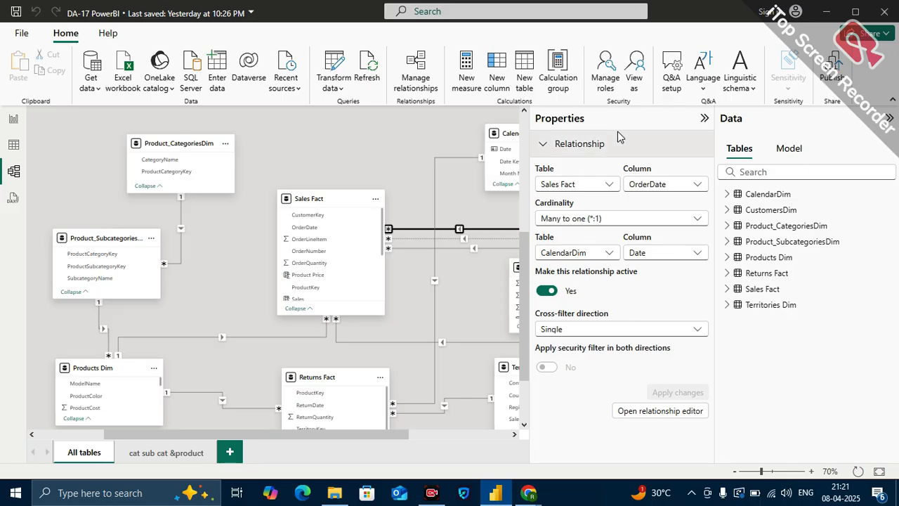
left_click(704, 118)
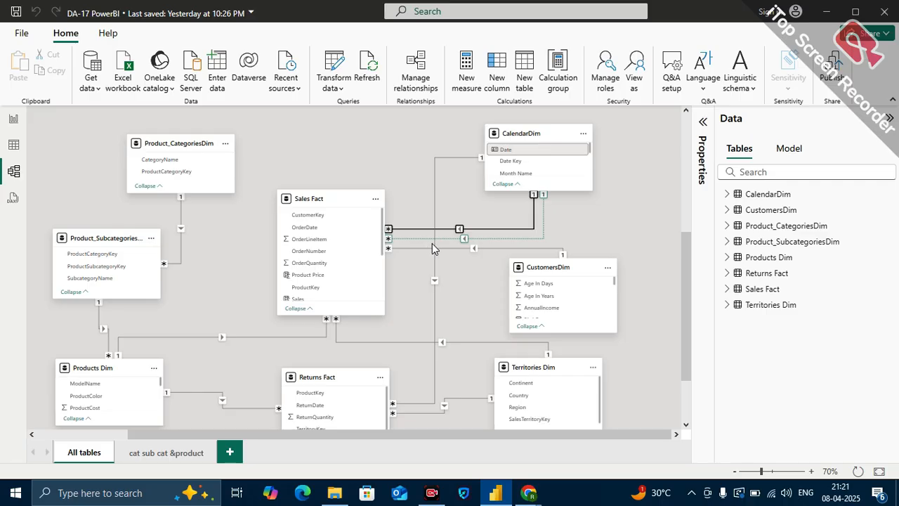
- Check the report page's sales cards, order quantity cards and country table for 2015 and 2016 with the Year slicer
left_click(14, 120)
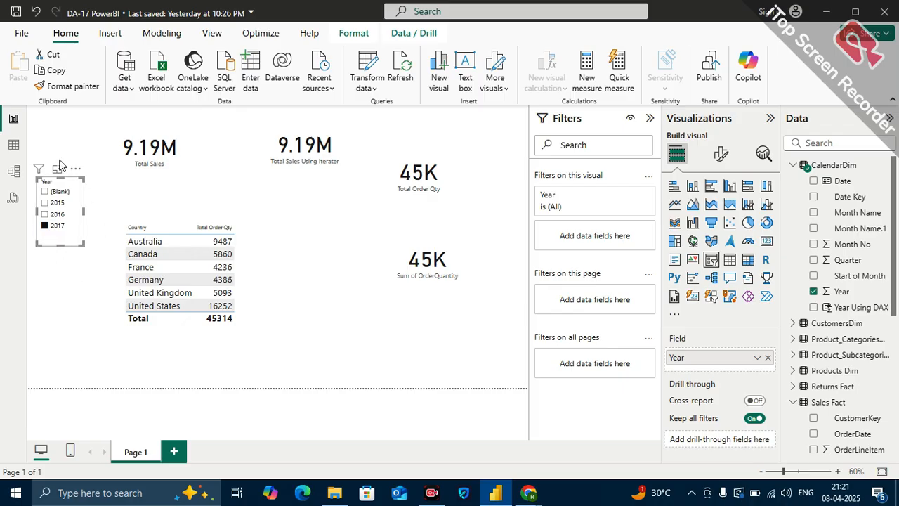
left_click(59, 205)
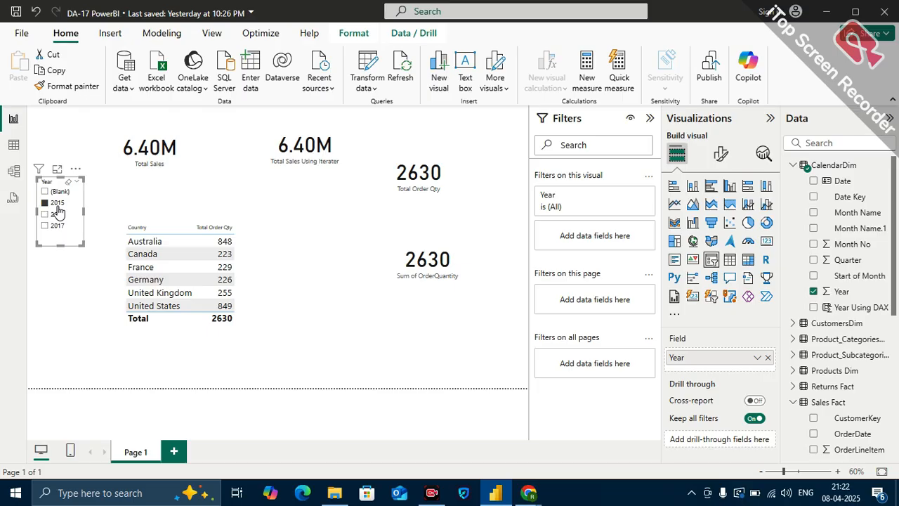
left_click(58, 216)
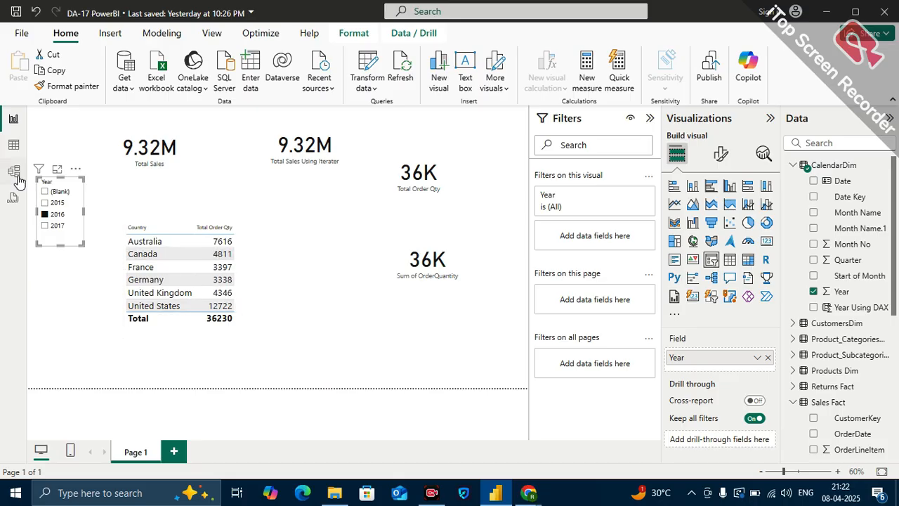
left_click(44, 214)
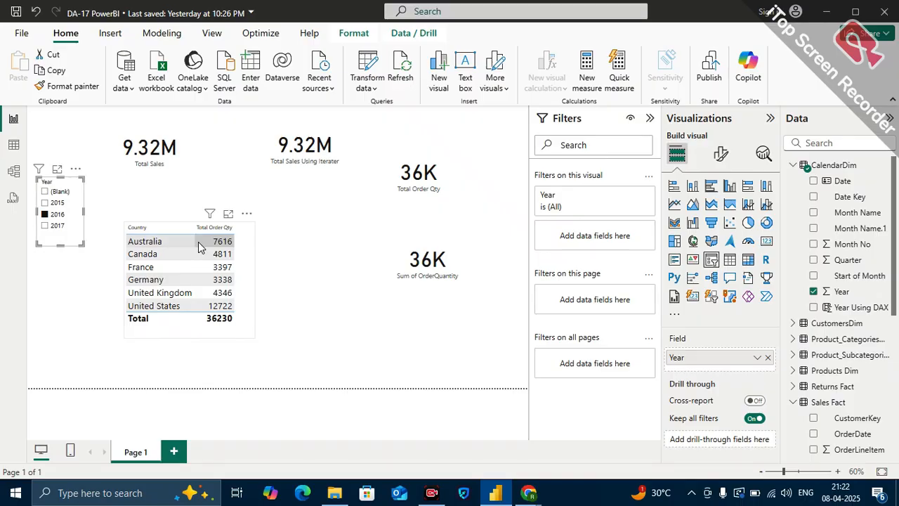
- Widen the country table slightly, and filter the report page to 2015 and then 2017 with the Year slicer
left_click(253, 327)
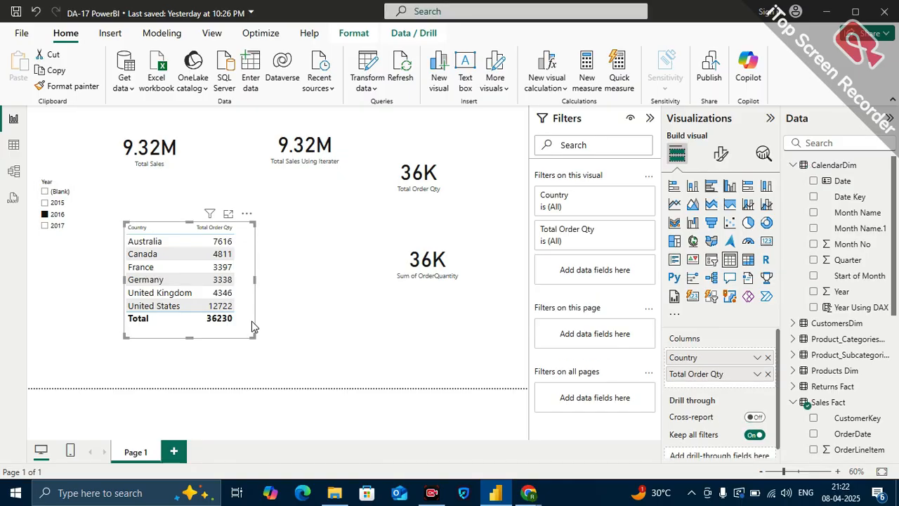
left_click_drag(253, 334, 278, 331)
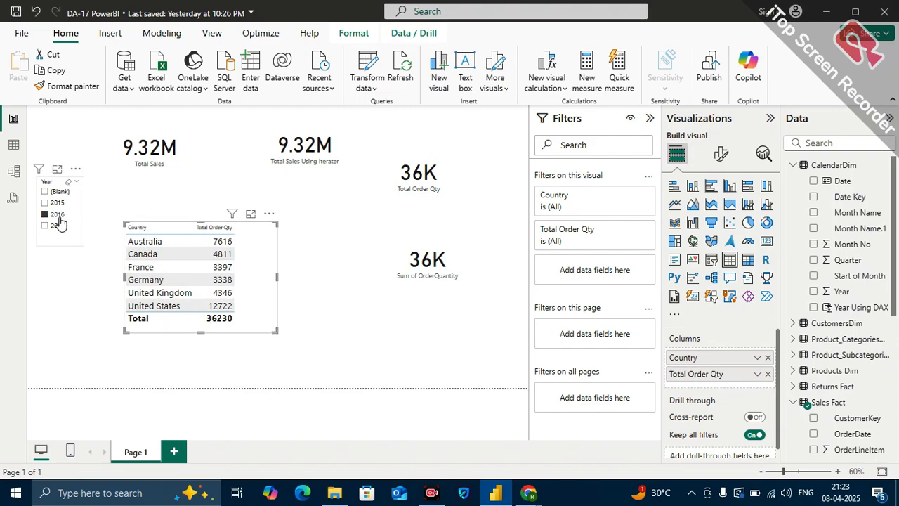
left_click(47, 184)
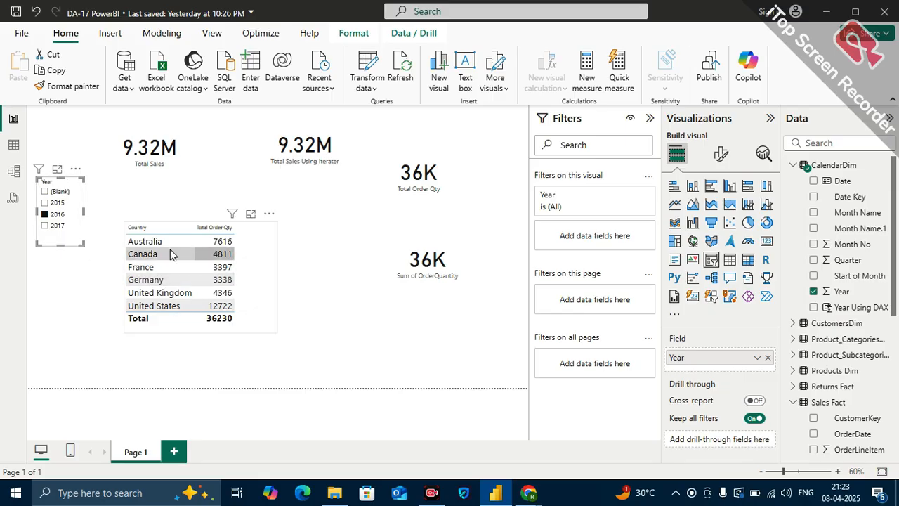
left_click(55, 203)
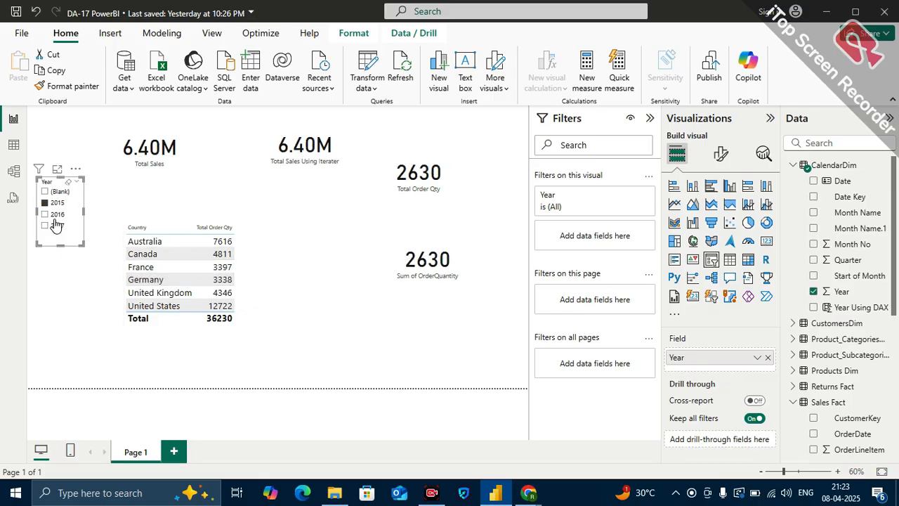
left_click(55, 225)
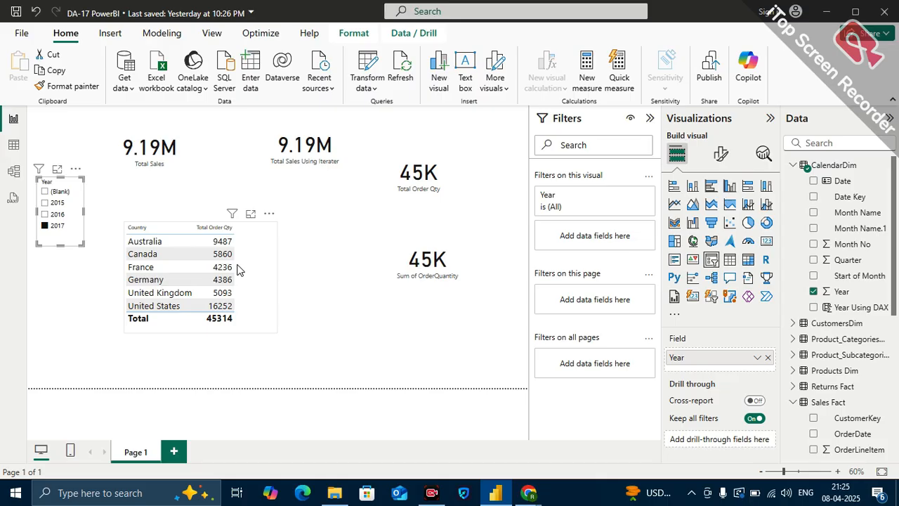
- Review the table relationships in the model diagram, and look over the Sales Fact fields on the report page
left_click(5, 143)
left_click(14, 171)
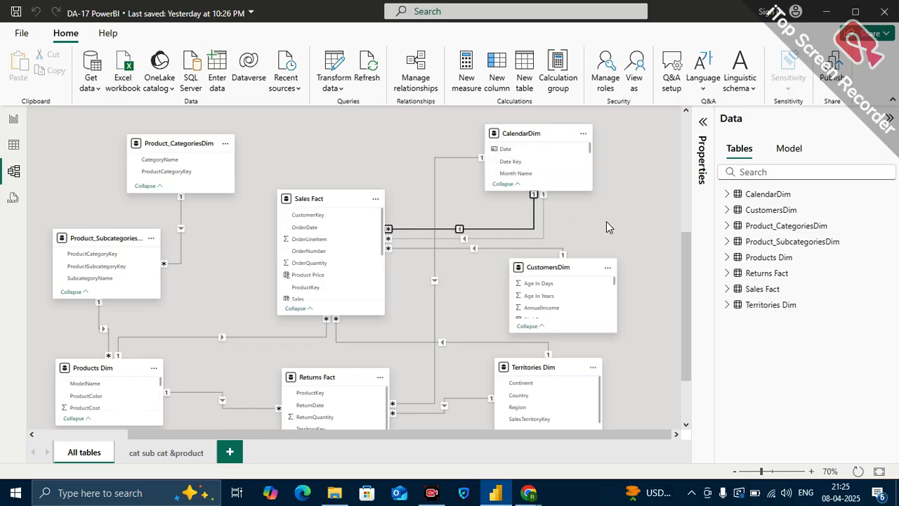
left_click(13, 118)
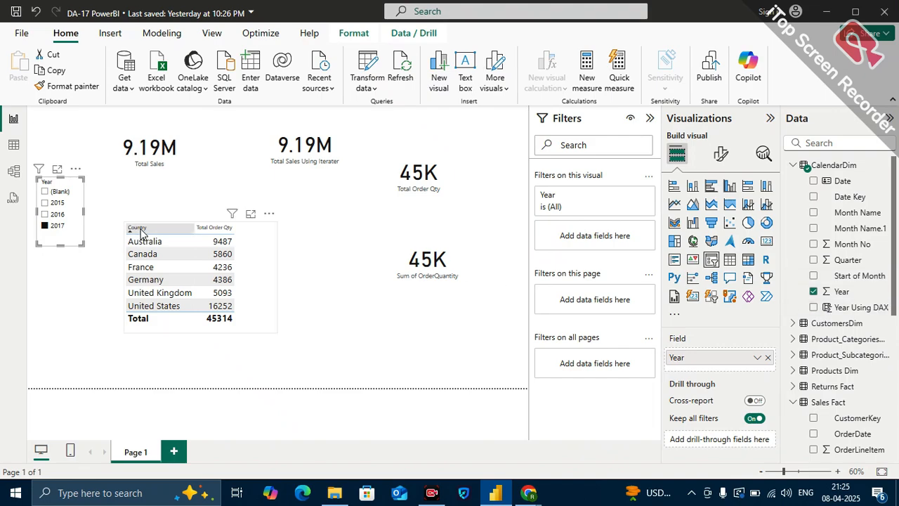
scroll(825, 386, "down", 5)
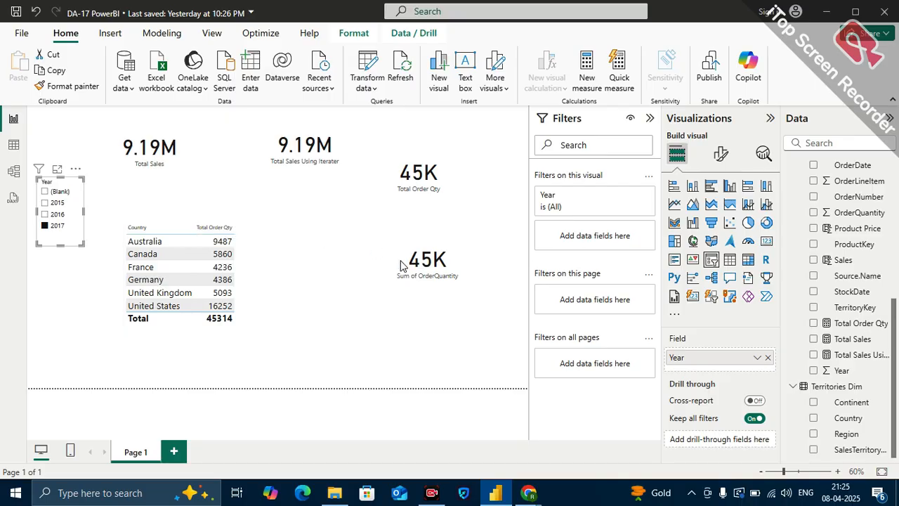
scroll(830, 299, "up", 2)
scroll(830, 298, "up", 1)
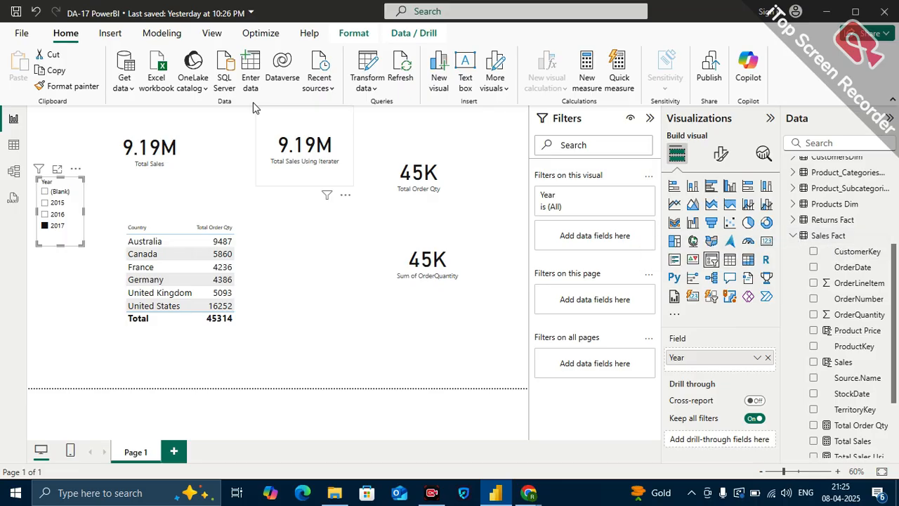
- Recheck the model diagram, and compare the report's cards and country table with and without the 2017 slicer selection
left_click(13, 171)
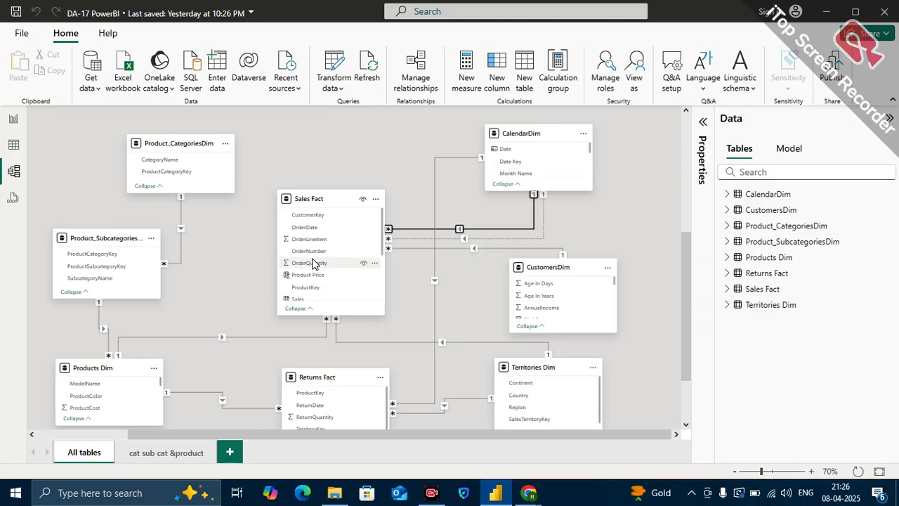
left_click(13, 118)
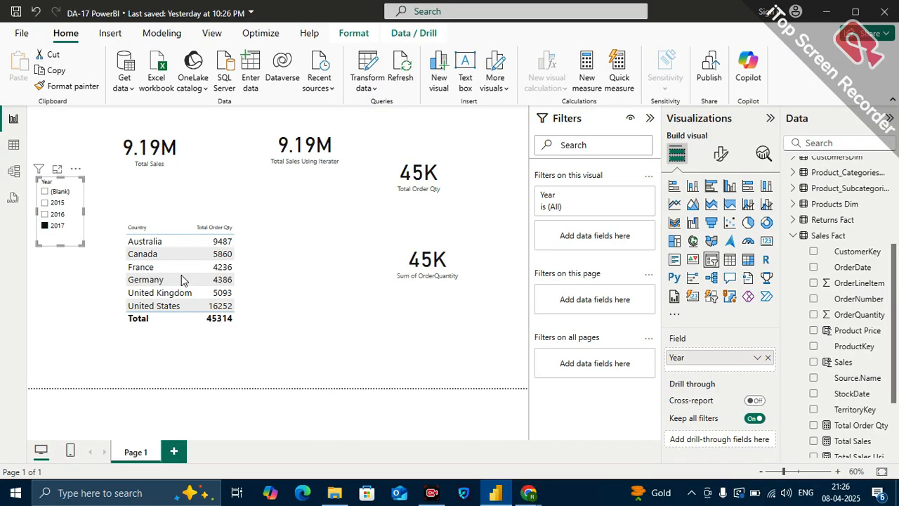
left_click(45, 225)
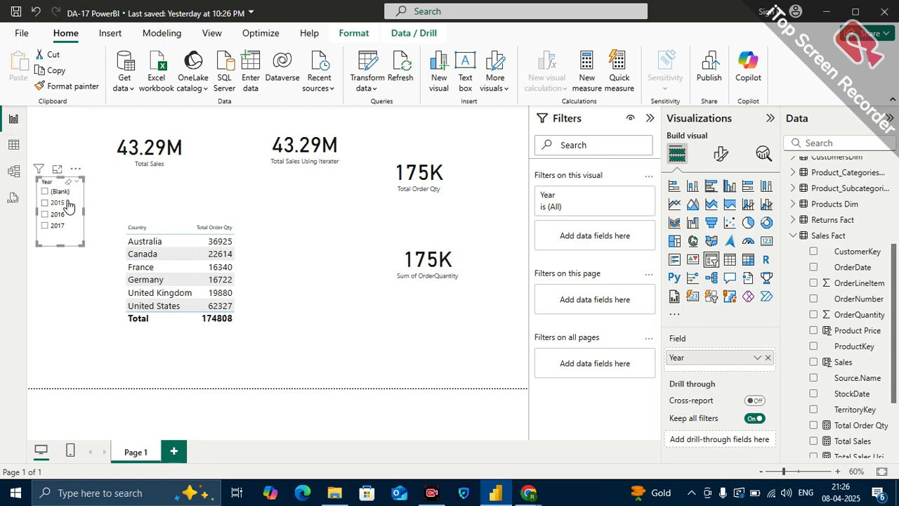
left_click(45, 225)
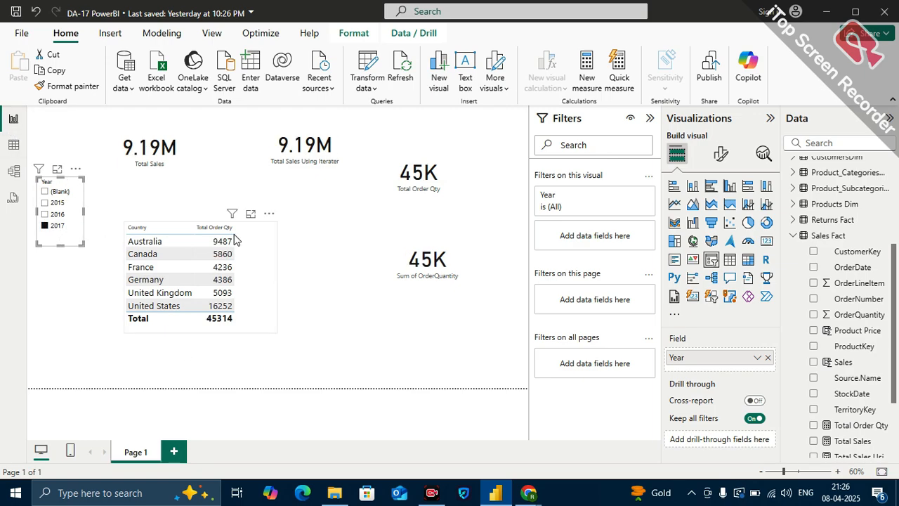
- Show the CalendarDim table's data and filter its Year column to 2017 only
left_click(13, 171)
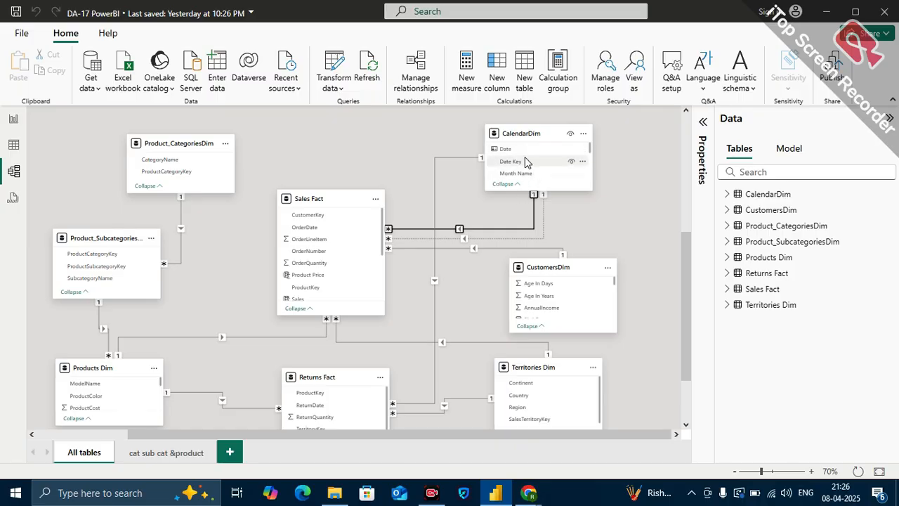
left_click(14, 142)
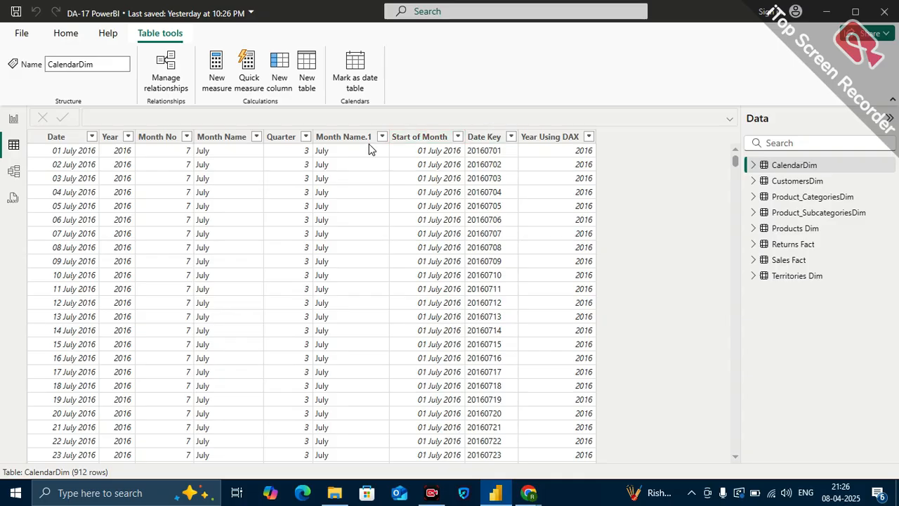
left_click(113, 138)
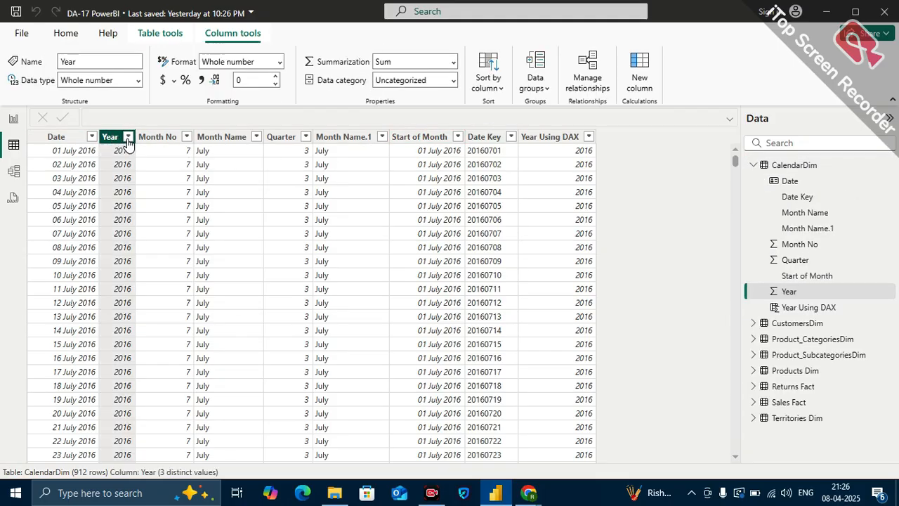
left_click(128, 137)
left_click(175, 250)
left_click(174, 280)
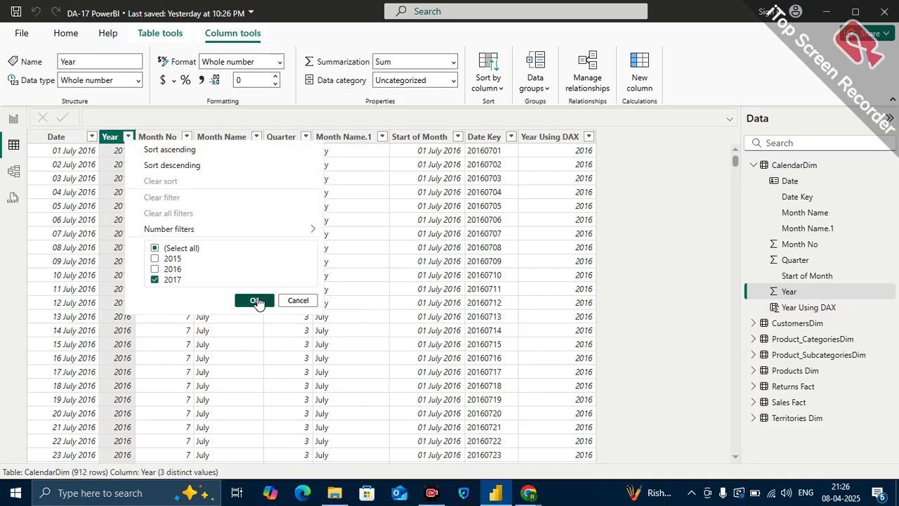
left_click(256, 300)
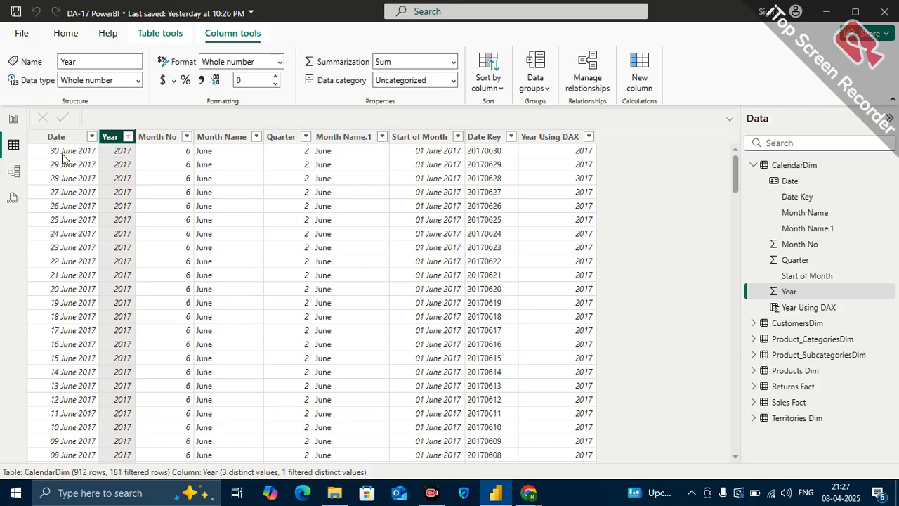
- Trace the relationship from CalendarDim's Date to Sales Fact's OrderDate against the filtered calendar dates, ending in the table data
left_click(14, 171)
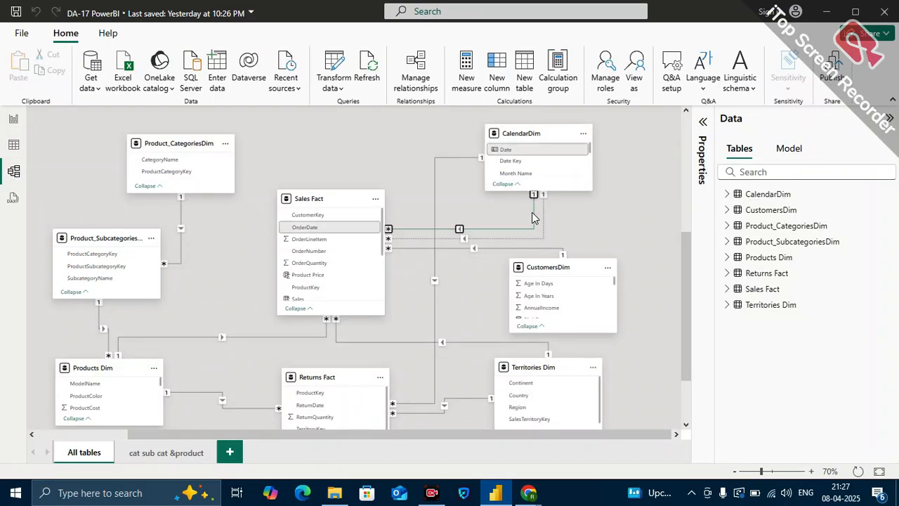
left_click(457, 230)
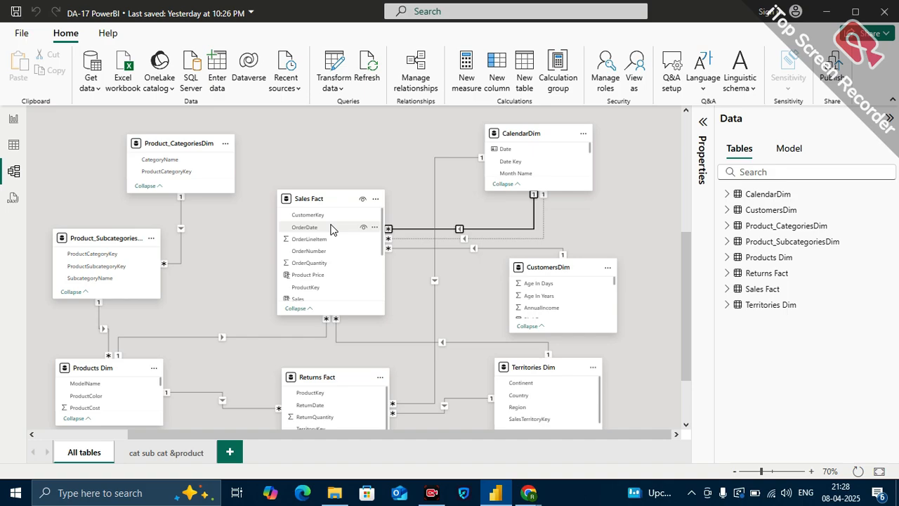
left_click(13, 144)
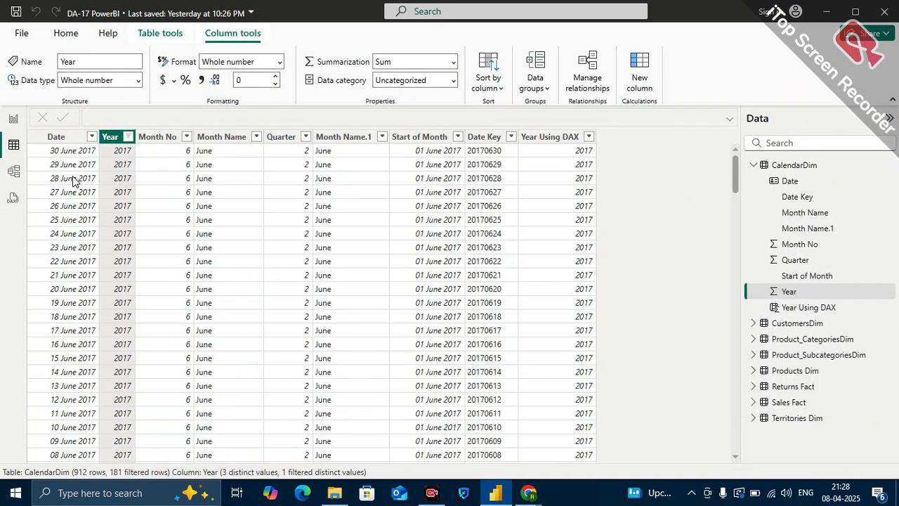
left_click(13, 171)
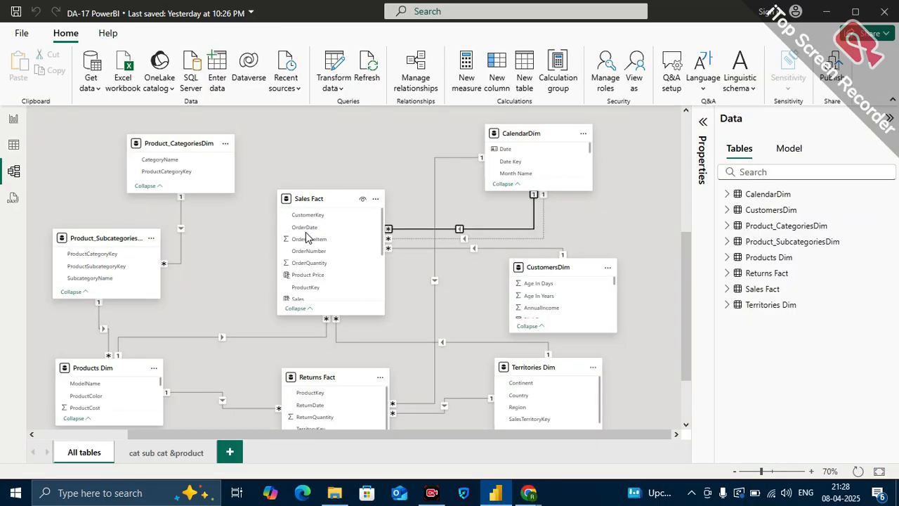
left_click(14, 148)
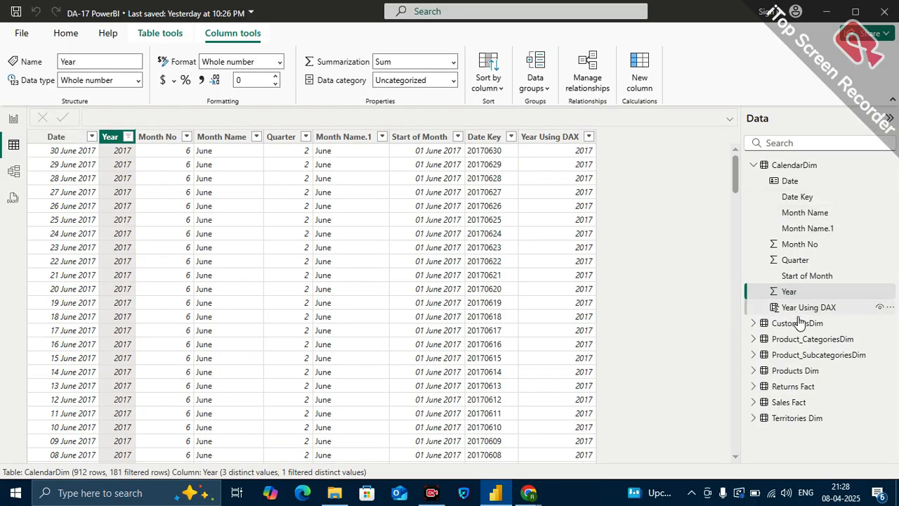
- Show the Sales Fact table's data and filter its Year column to 2017 only
left_click(788, 403)
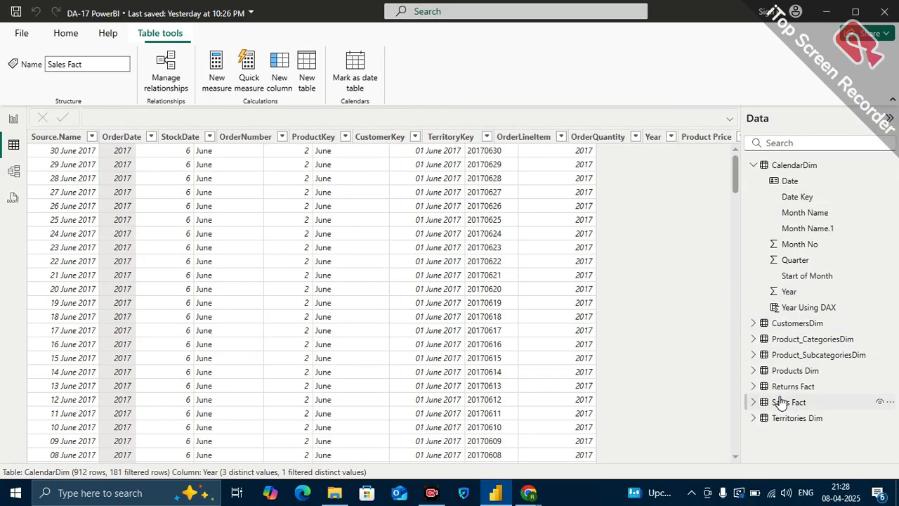
scroll(451, 158, "right", 3)
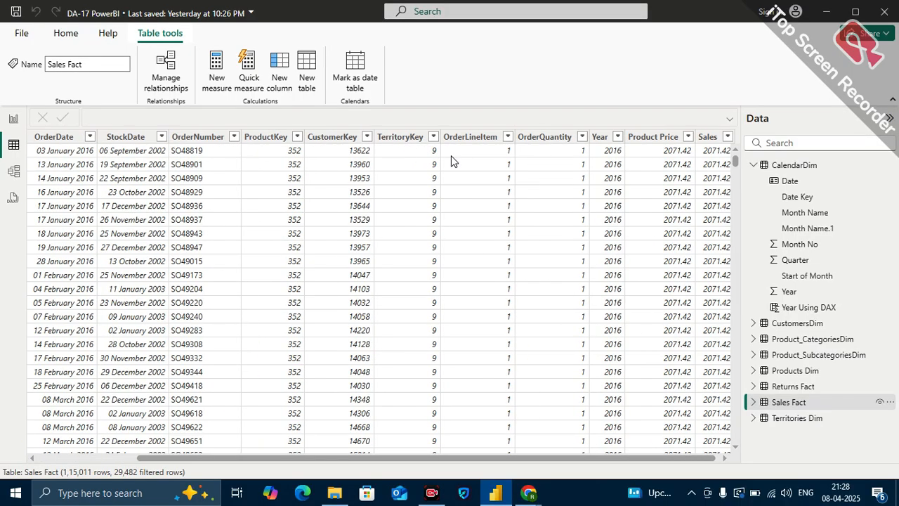
left_click(614, 138)
left_click(642, 246)
left_click(650, 277)
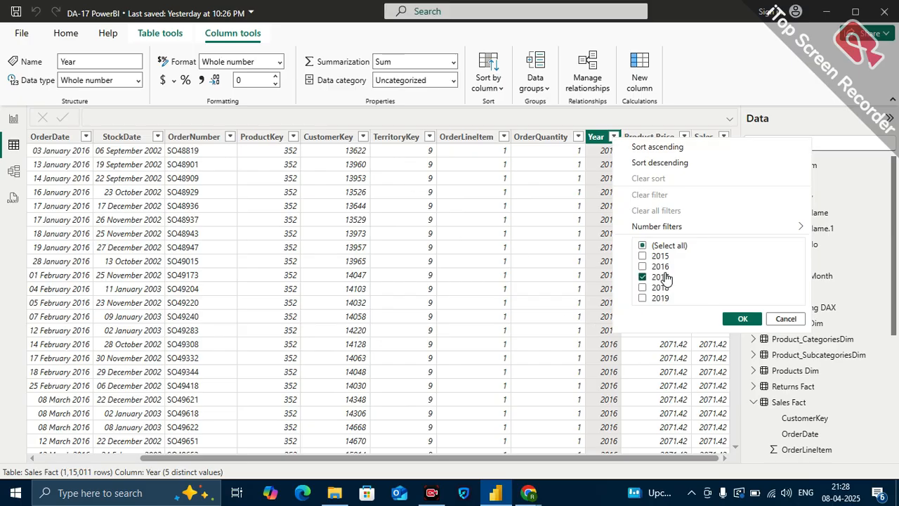
left_click(739, 319)
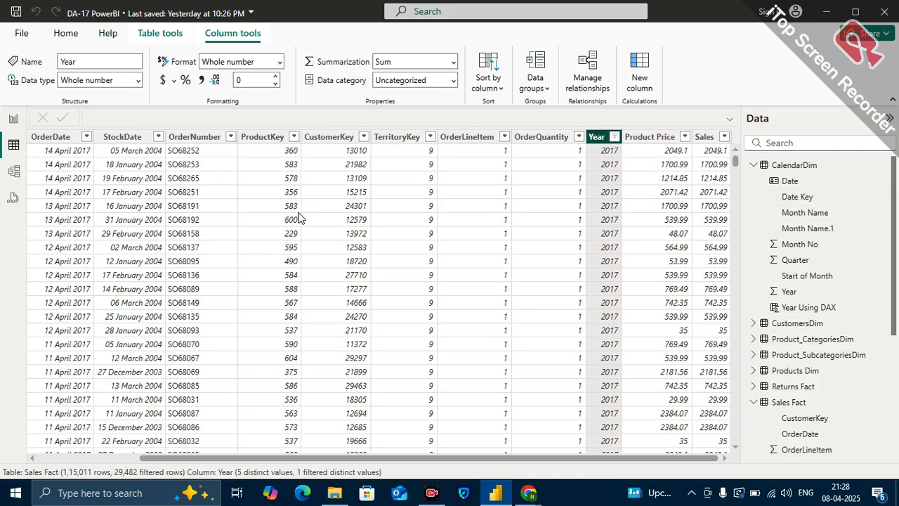
- Look across the filtered Sales Fact columns and copy the OrderQuantity column
scroll(299, 216, "left", 3)
scroll(179, 186, "left", 1)
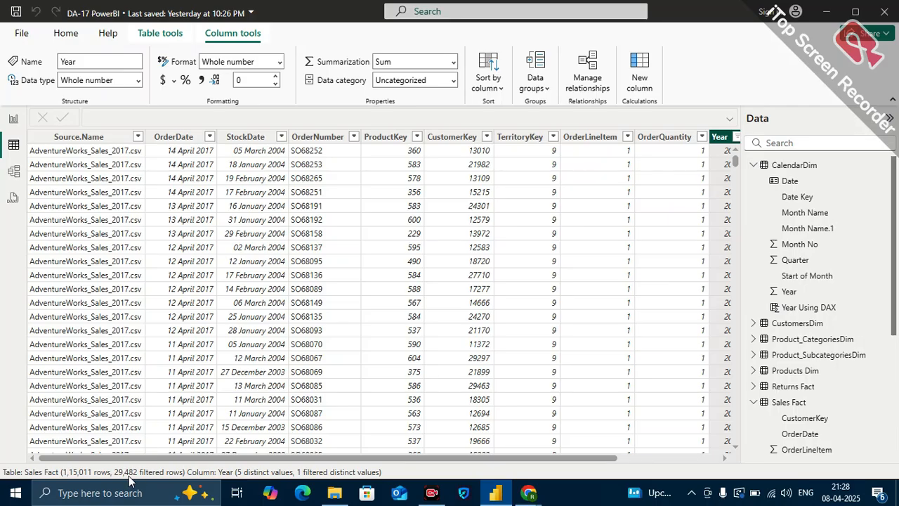
scroll(533, 254, "right", 2)
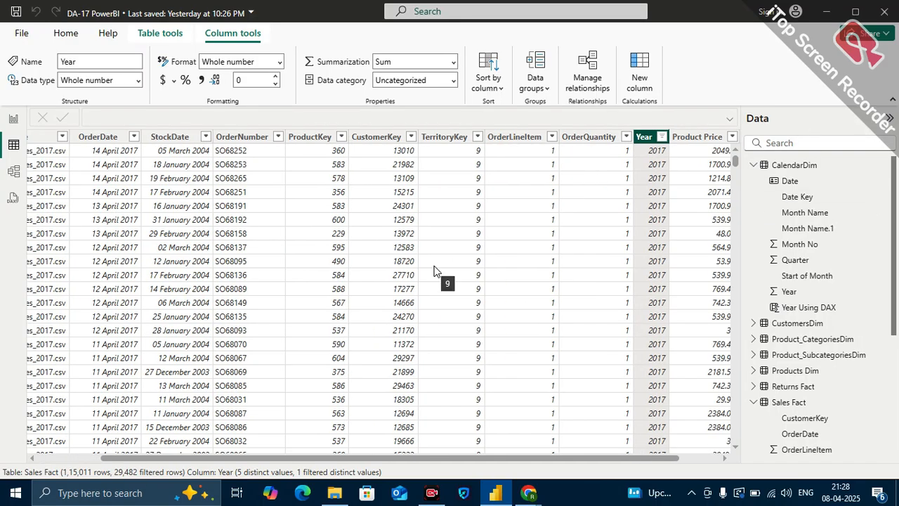
scroll(519, 278, "right", 2)
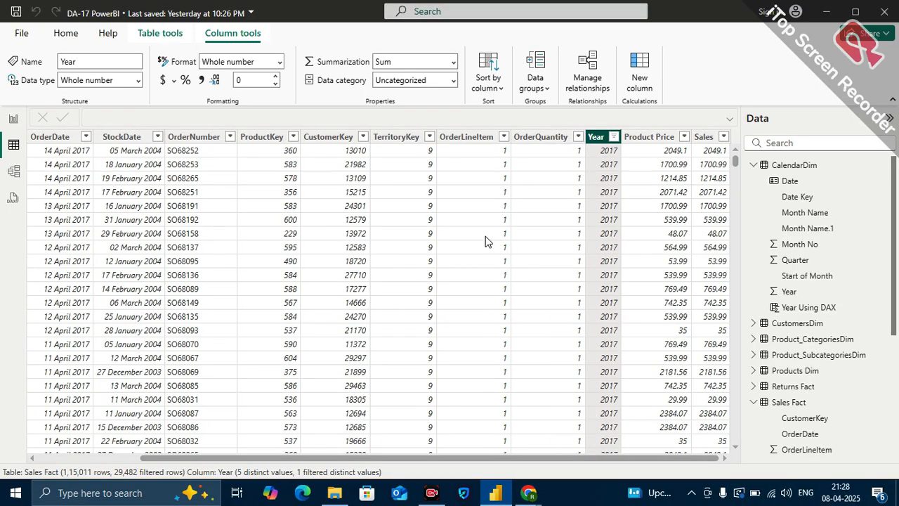
left_click(539, 138)
right_click(539, 138)
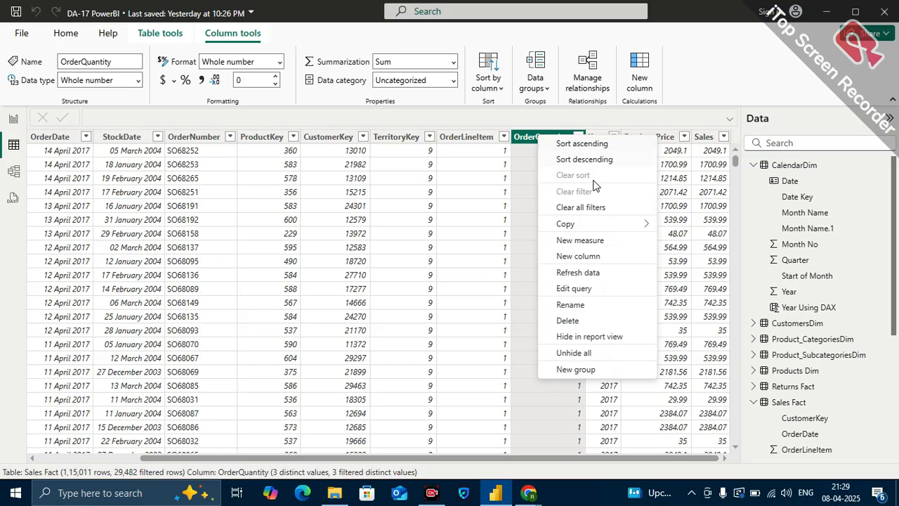
mouse_move(590, 223)
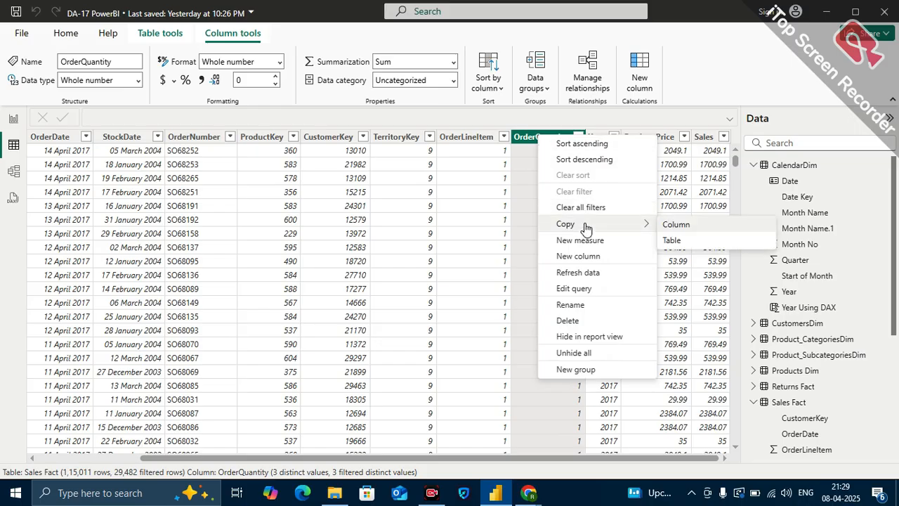
left_click(676, 225)
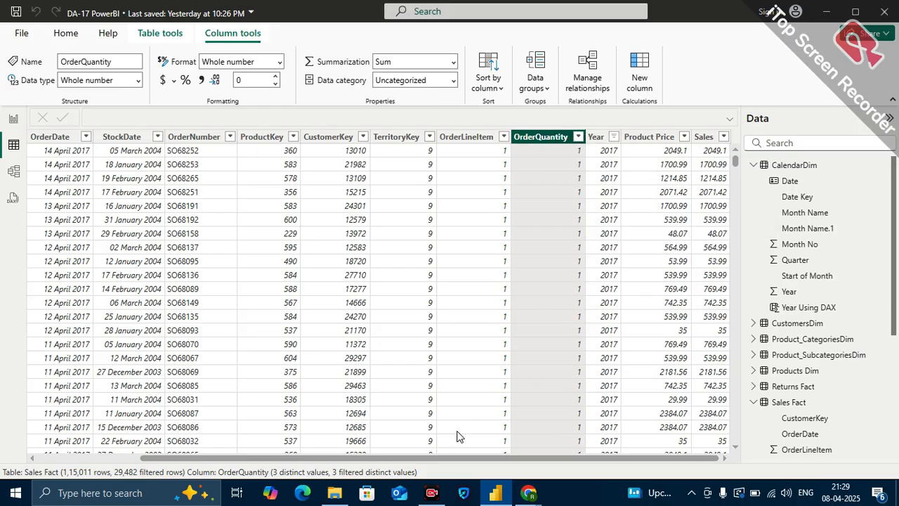
- Open Excel with a blank workbook, paste the OrderQuantity column from cell E1, and check its sum
left_click(127, 495)
type("e")
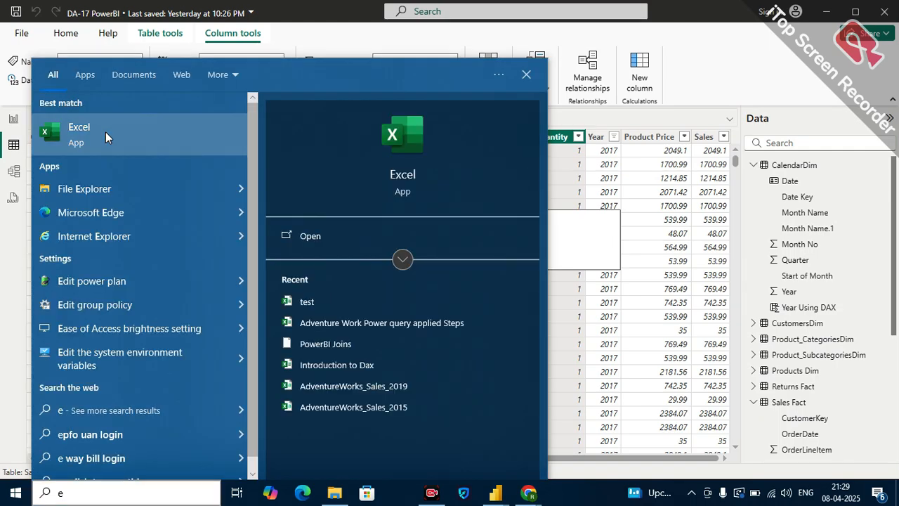
left_click(106, 132)
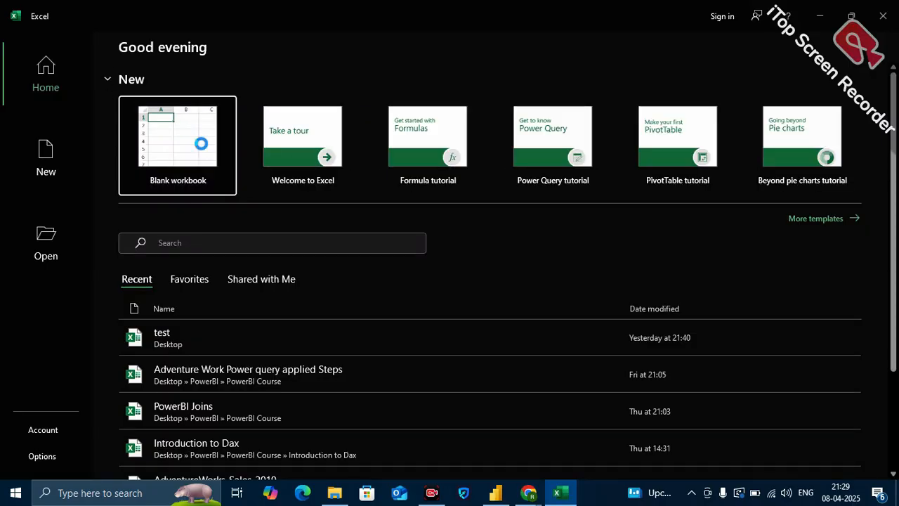
left_click(201, 143)
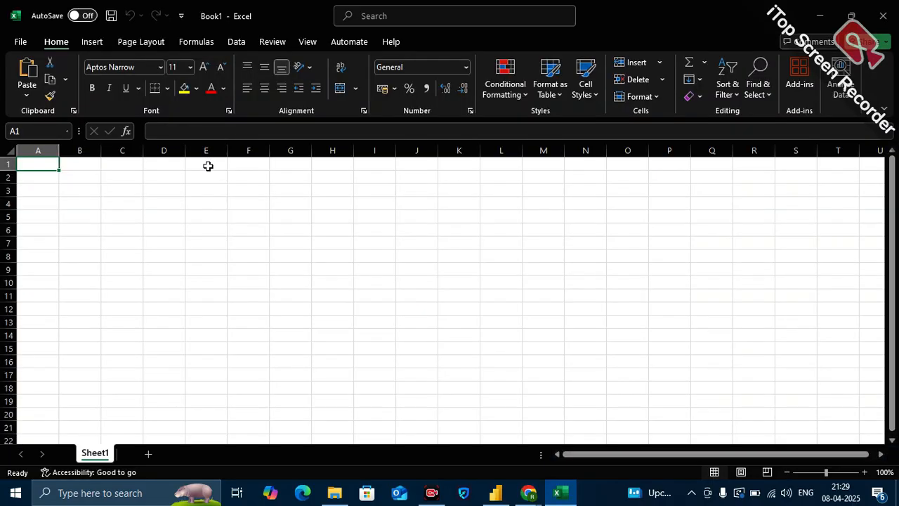
left_click(208, 165)
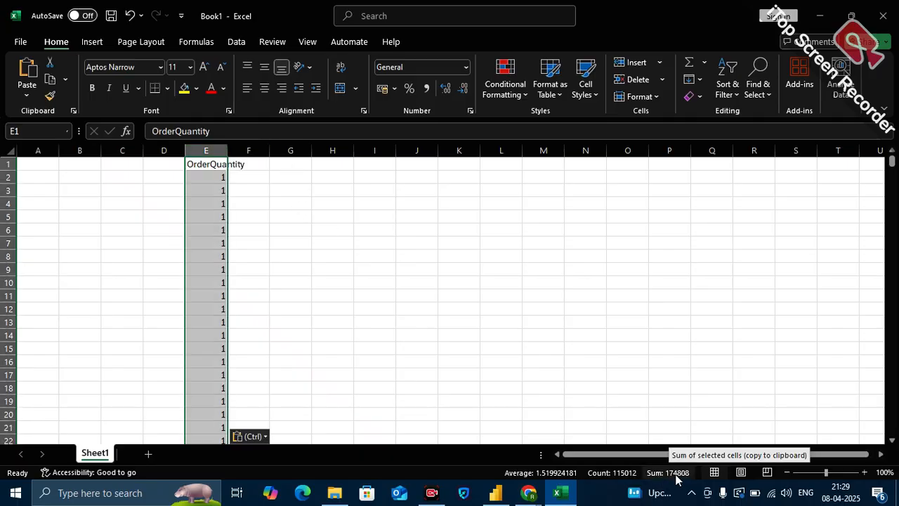
scroll(557, 419, "down", 3)
scroll(492, 375, "up", 3)
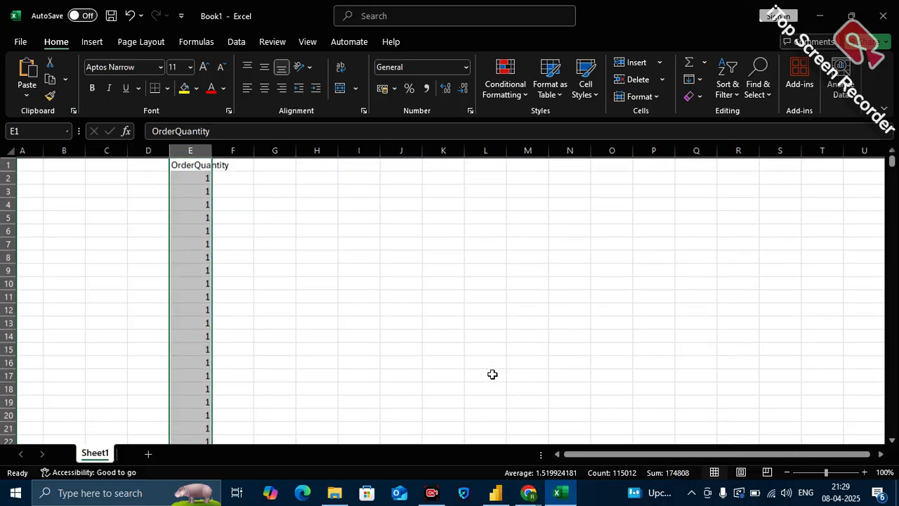
- Switch back to Power BI, clear all filters on Sales Fact, and copy the whole table
mouse_move(495, 499)
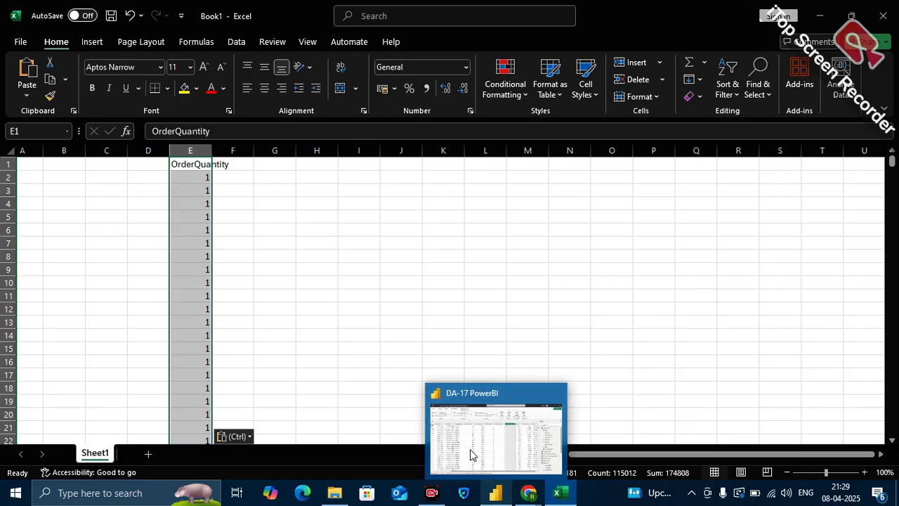
left_click(466, 426)
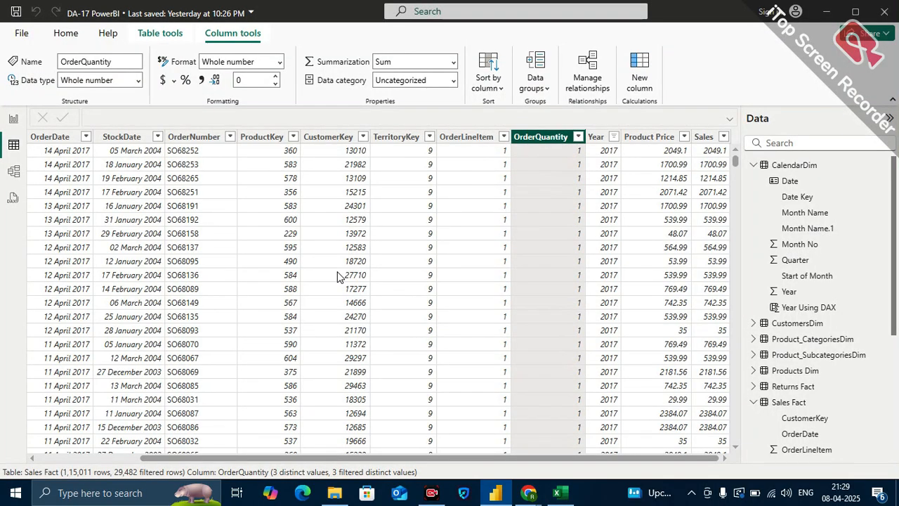
right_click(580, 139)
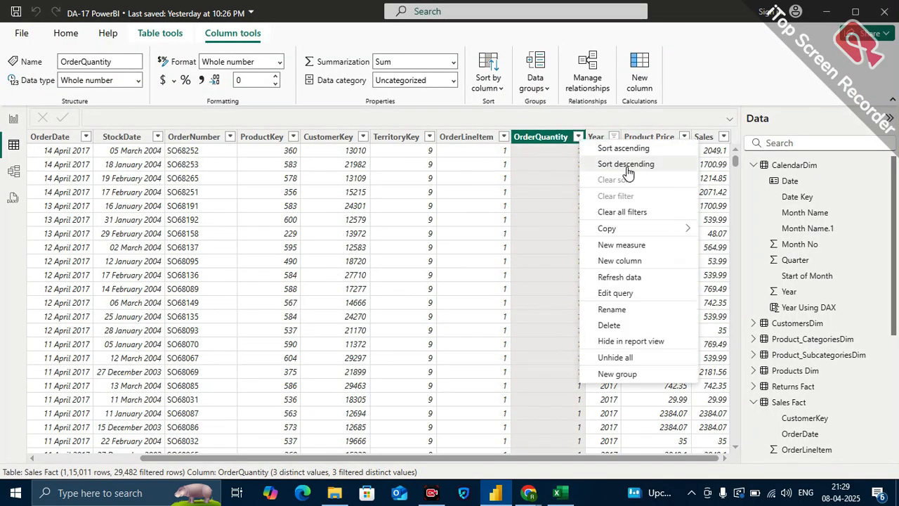
left_click(632, 213)
right_click(546, 141)
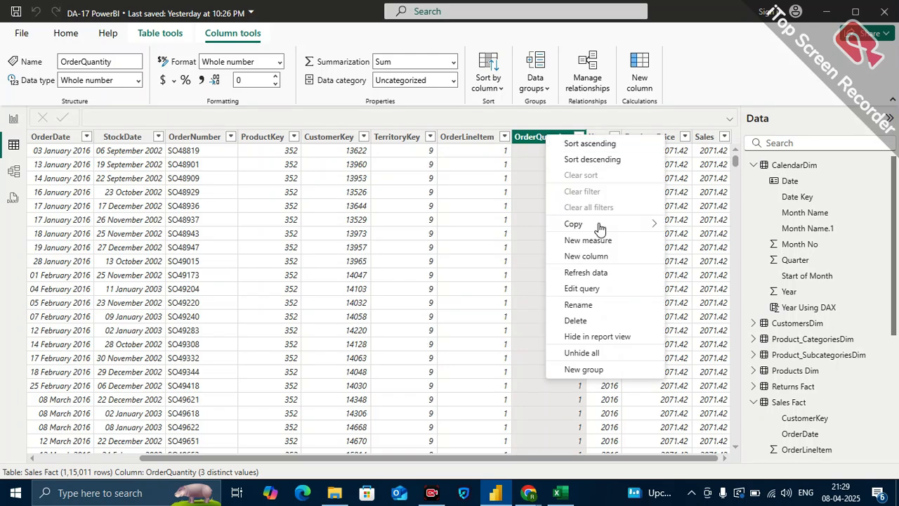
mouse_move(604, 223)
left_click(680, 240)
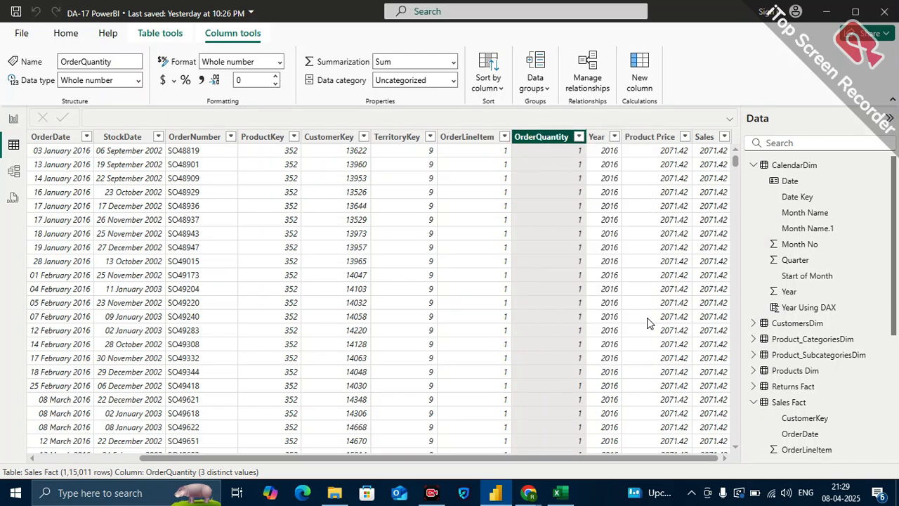
- Return to the Excel workbook, add a second sheet, and paste the clipboard data over the entire sheet
left_click(560, 495)
key("ctrl+v")
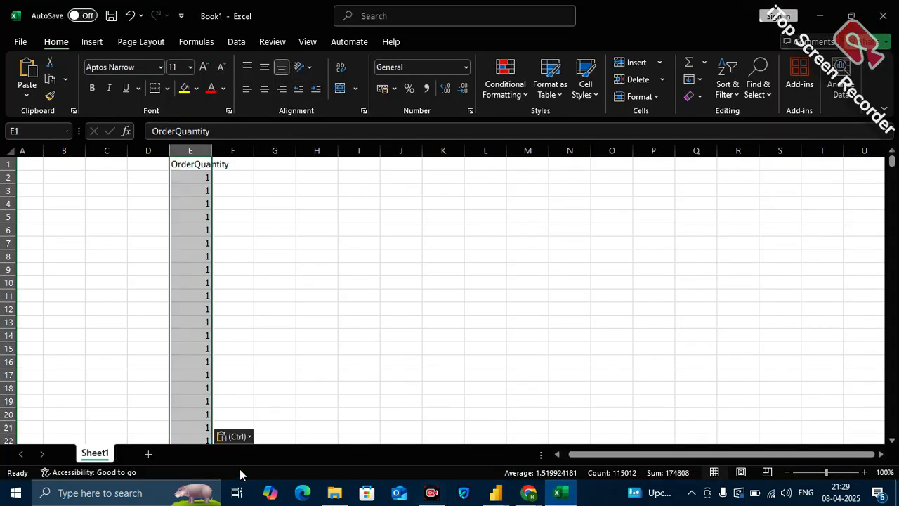
left_click(147, 454)
left_click(9, 148)
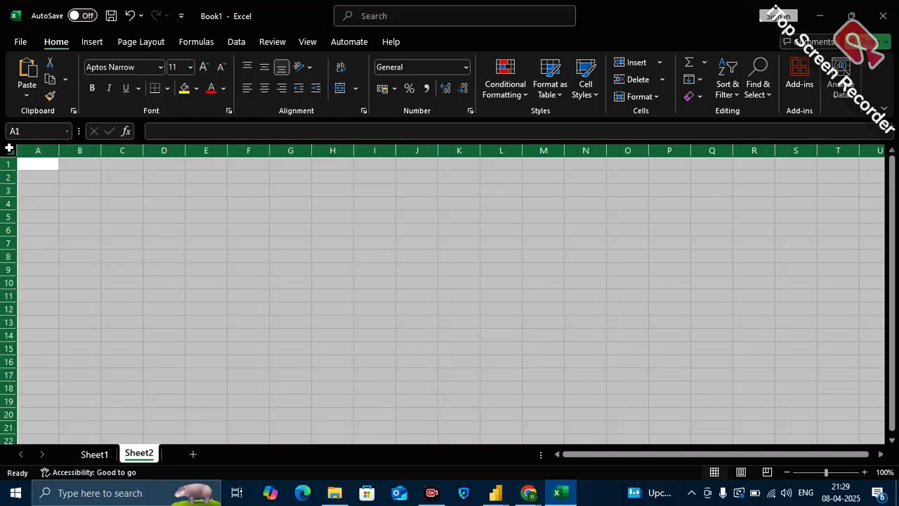
key("ctrl+v")
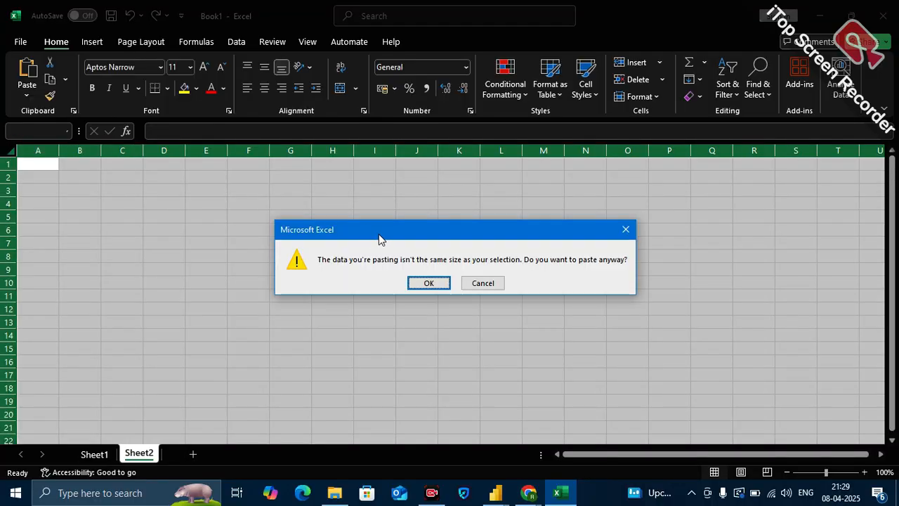
left_click(428, 283)
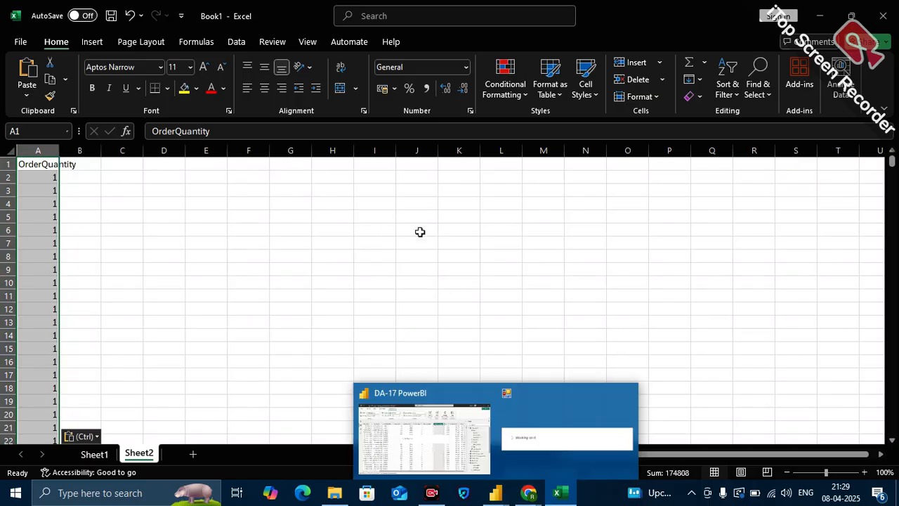
- Compare the pasted data on Sheet1 and Sheet2, and remove the OrderQuantity data from column A of Sheet2
left_click(97, 458)
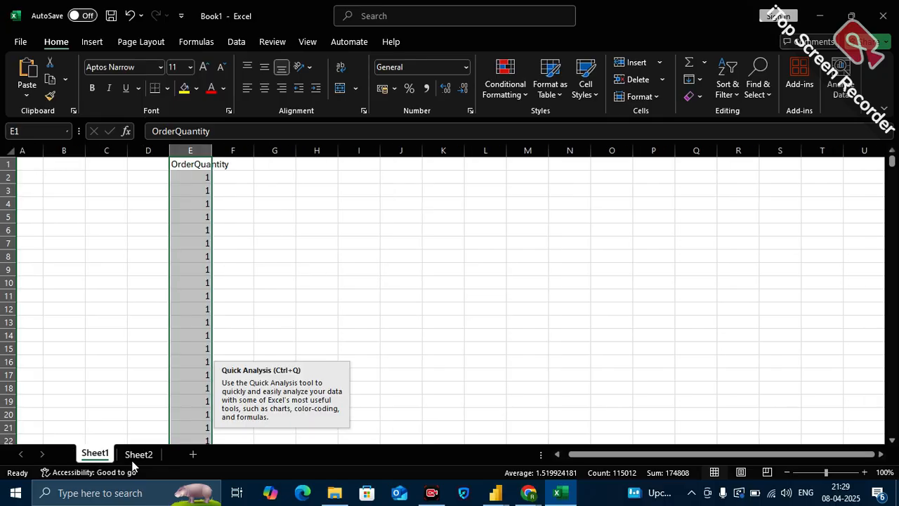
left_click(136, 458)
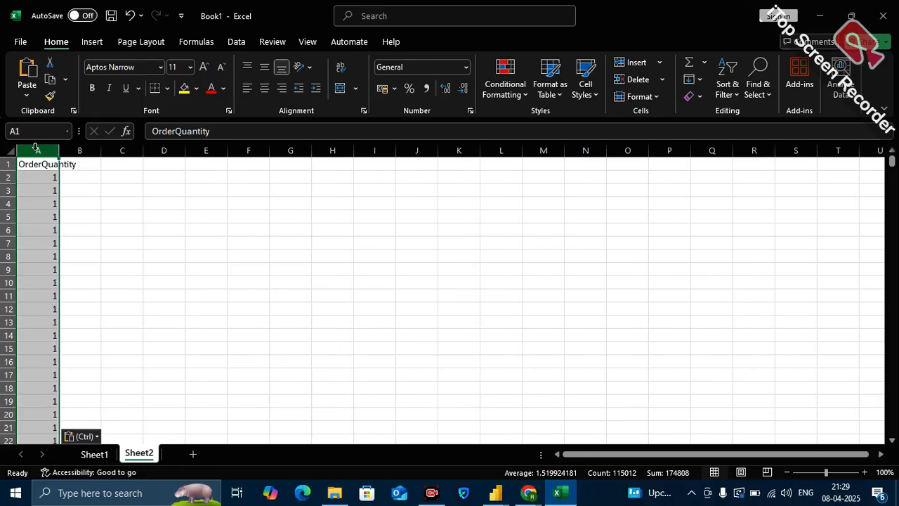
right_click(35, 147)
left_click(88, 294)
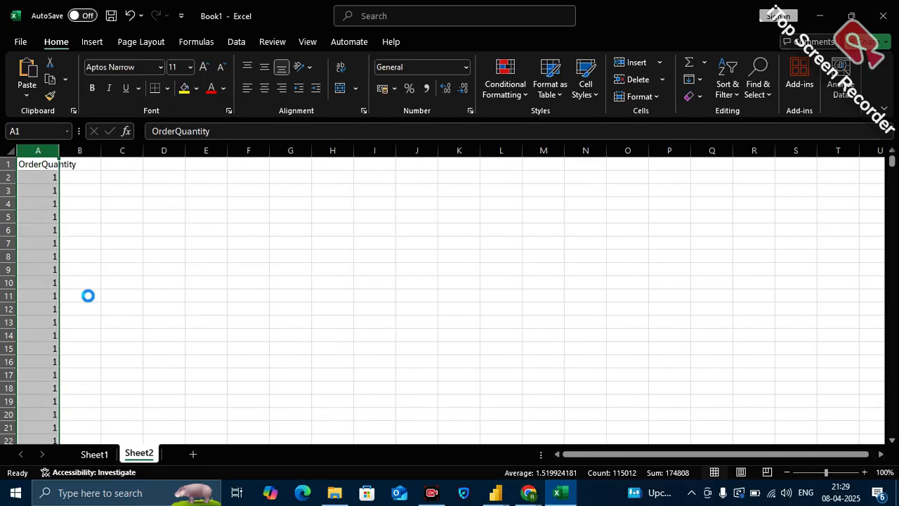
- Check the table copy's progress in Power BI, and paste the full Sales Fact table into Excel's Sheet2 from A1
left_click(495, 492)
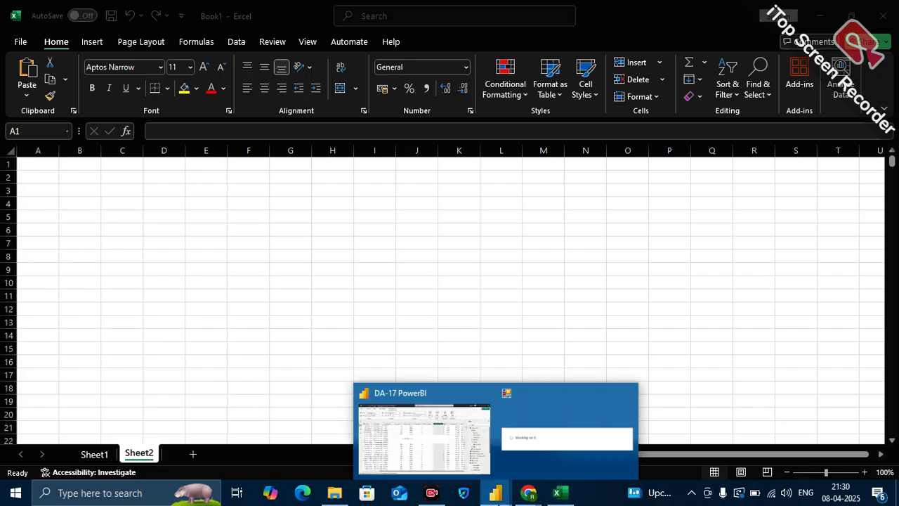
left_click(454, 437)
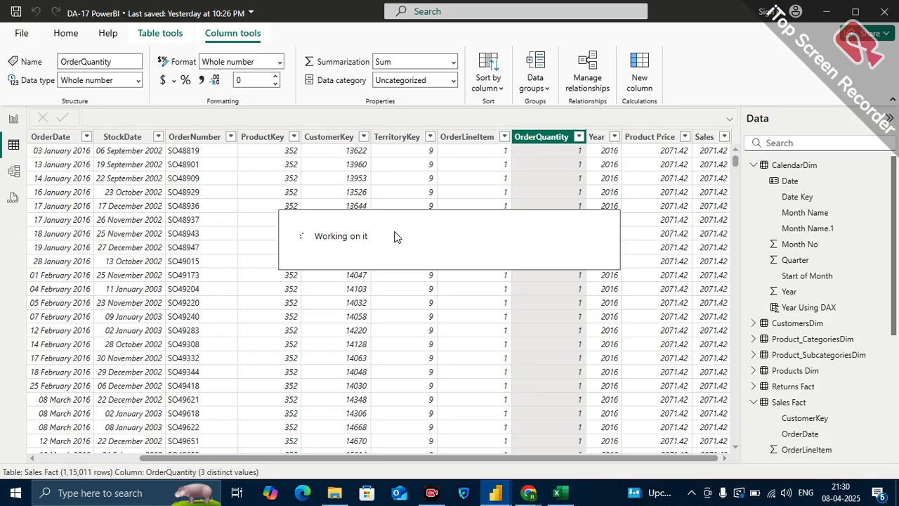
key("alt+Tab")
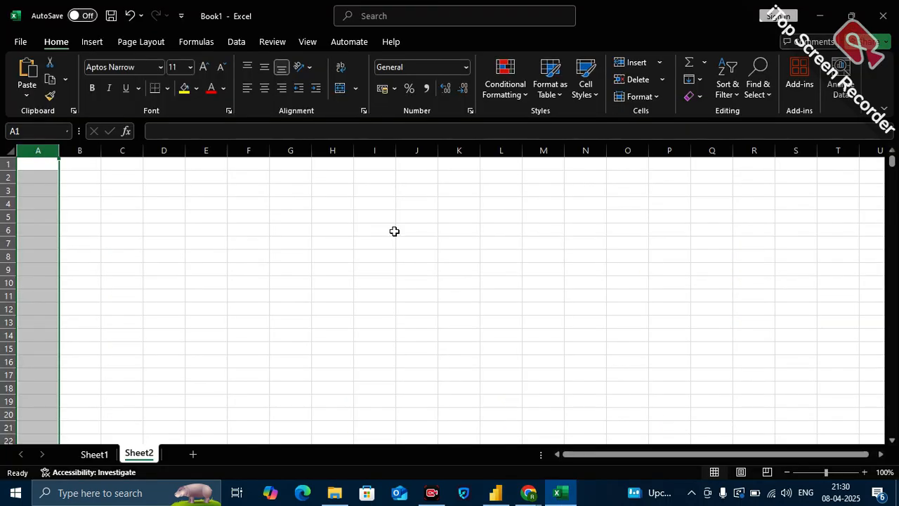
left_click(11, 151)
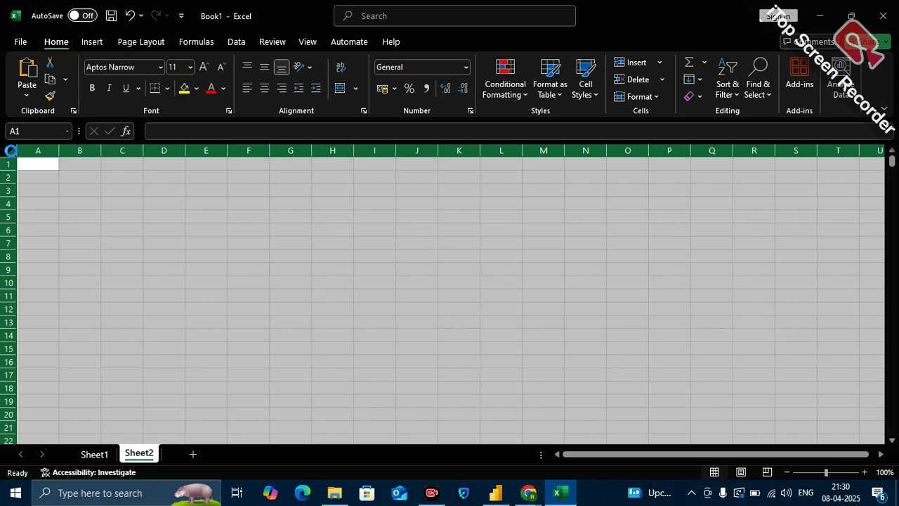
key("ctrl+v")
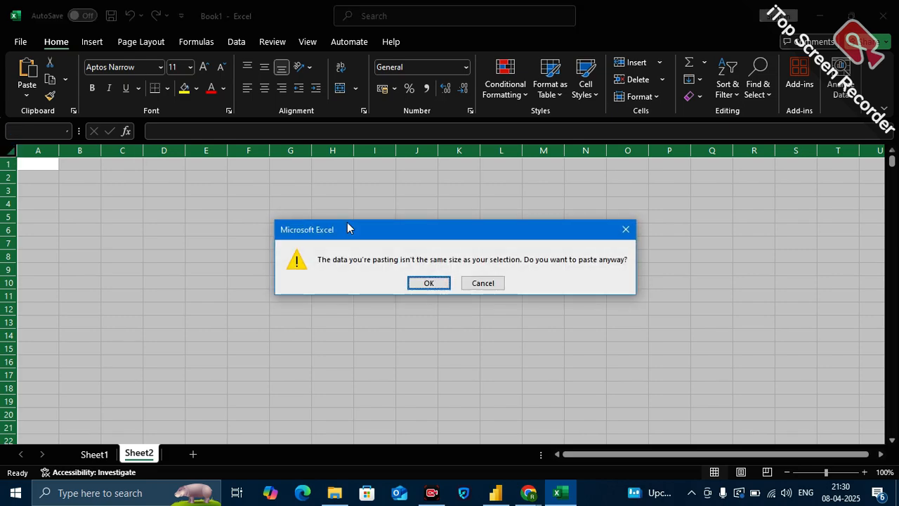
left_click(448, 284)
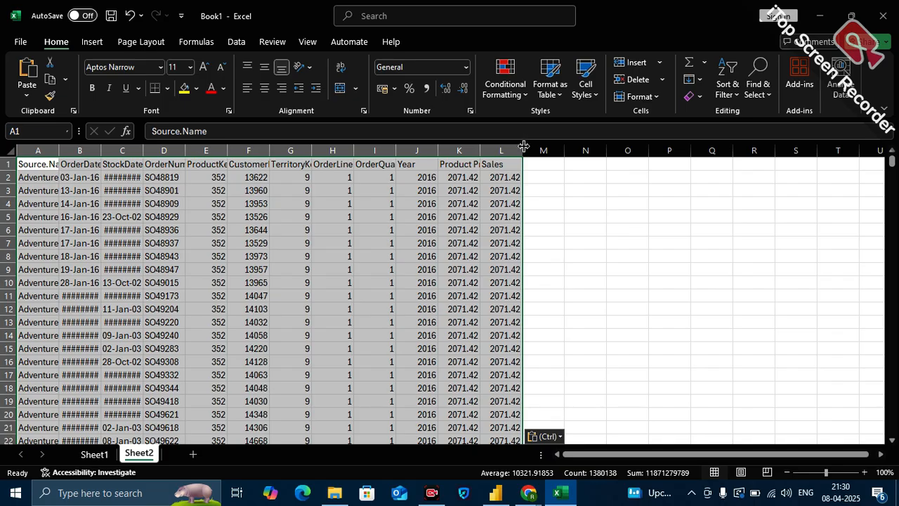
- Auto-fit the widths of columns A to L on Sheet2 to their contents
left_click_drag(523, 146, 515, 156)
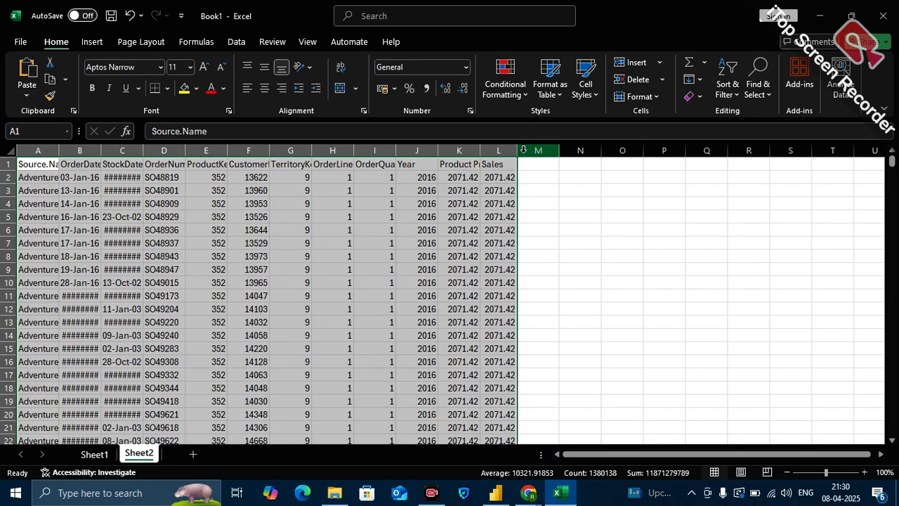
left_click(595, 221)
left_click_drag(38, 149, 507, 143)
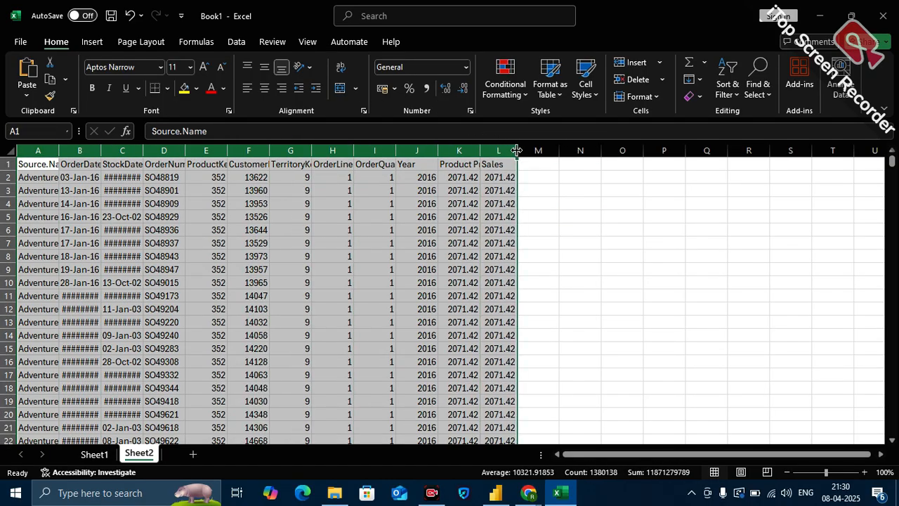
double_click(516, 148)
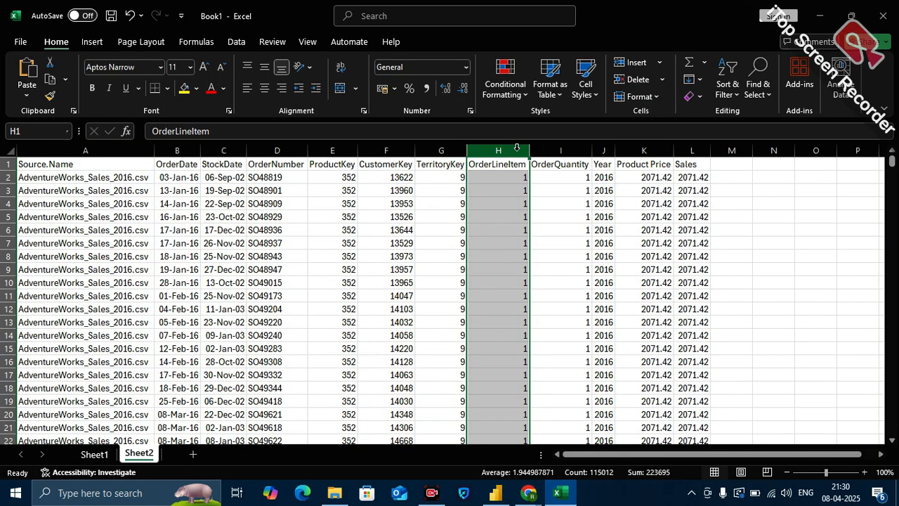
left_click(756, 242)
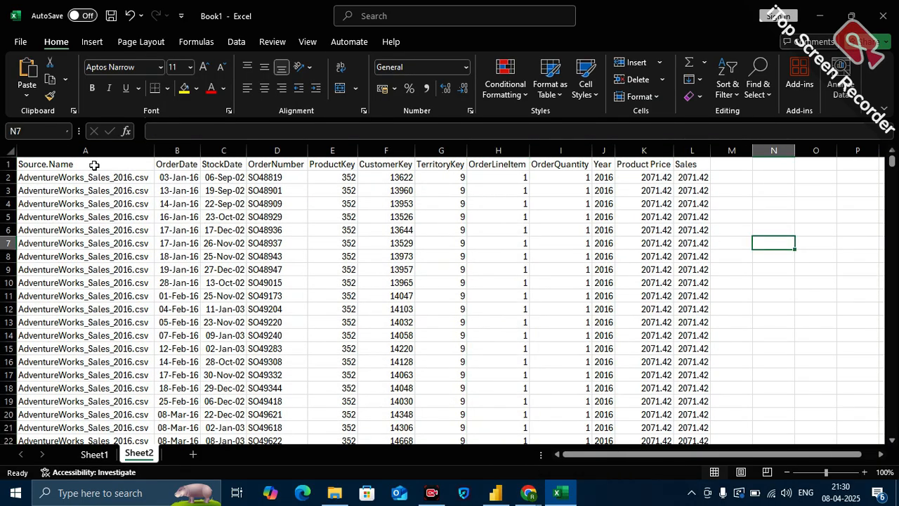
- Add filters to Sheet2's header row and filter the Year column to show only 2017
left_click(6, 164)
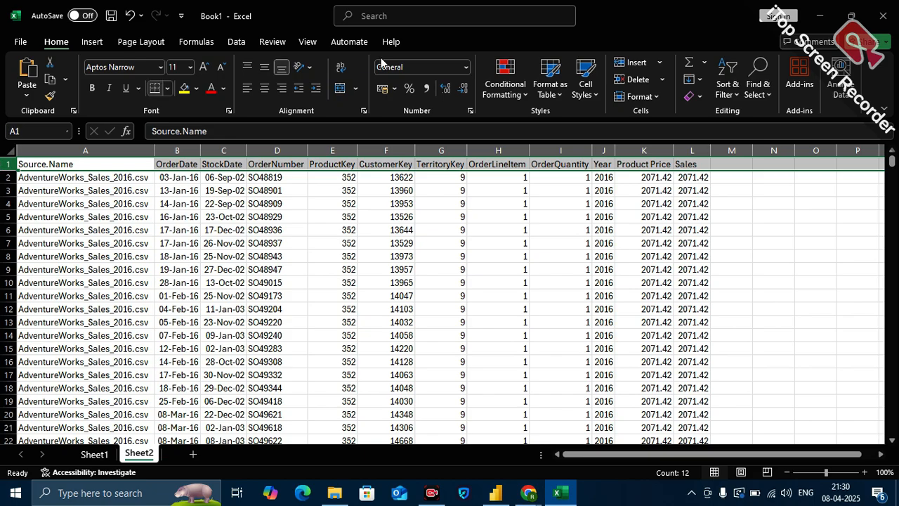
left_click(238, 42)
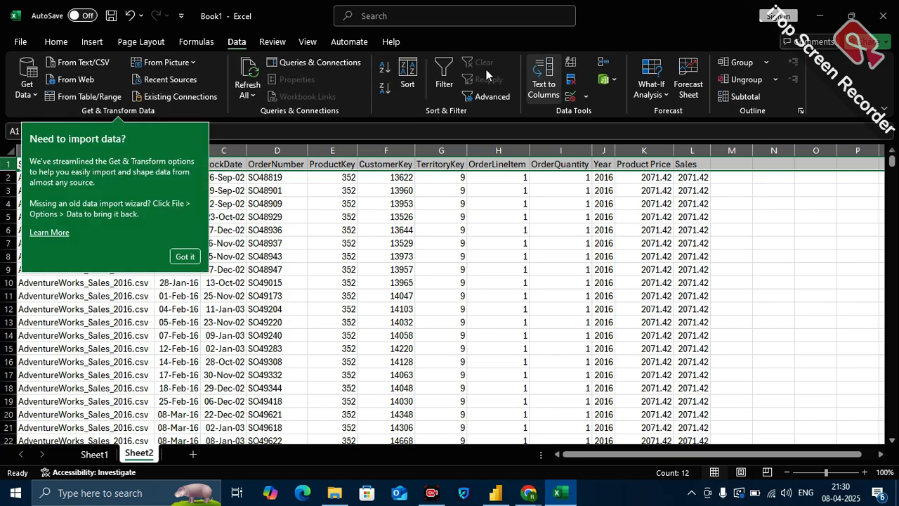
left_click(437, 73)
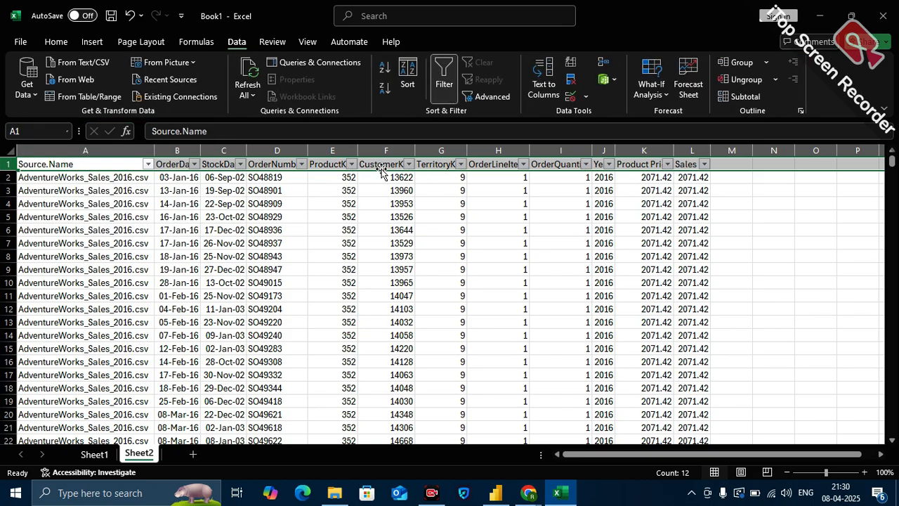
left_click(608, 165)
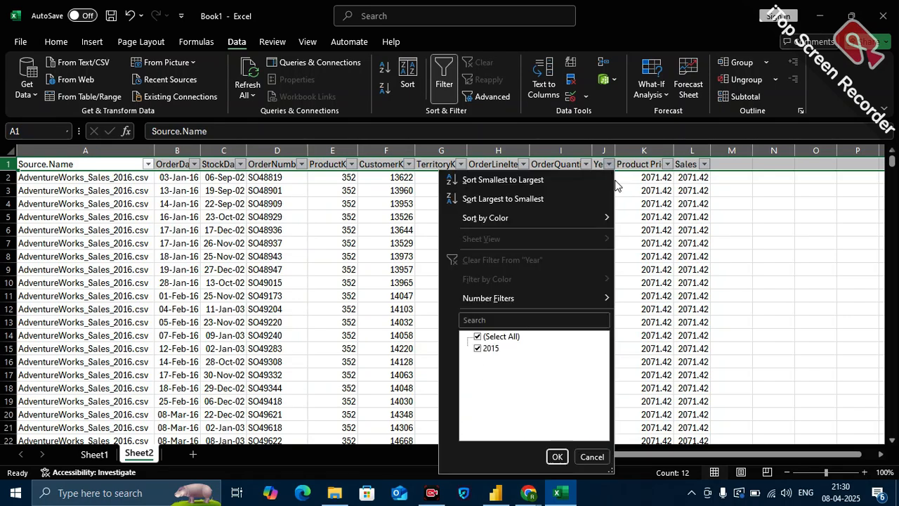
left_click(492, 337)
left_click(490, 372)
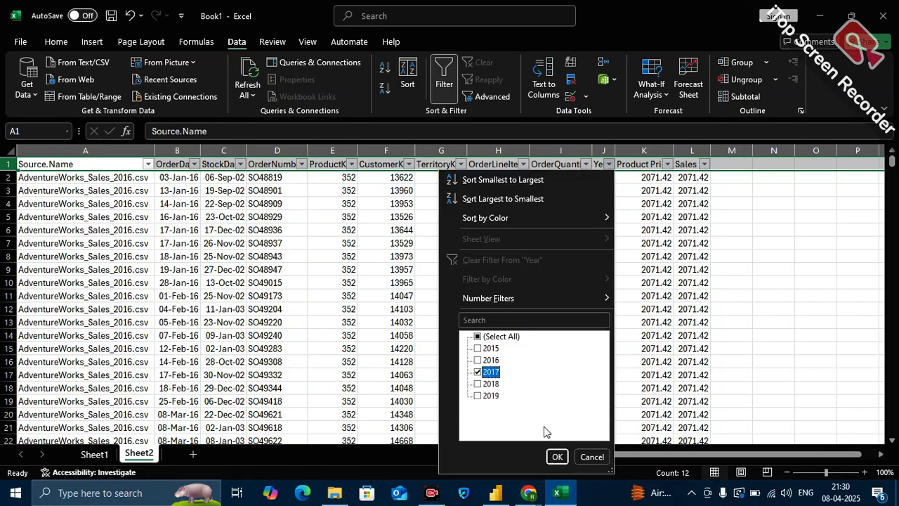
left_click(557, 456)
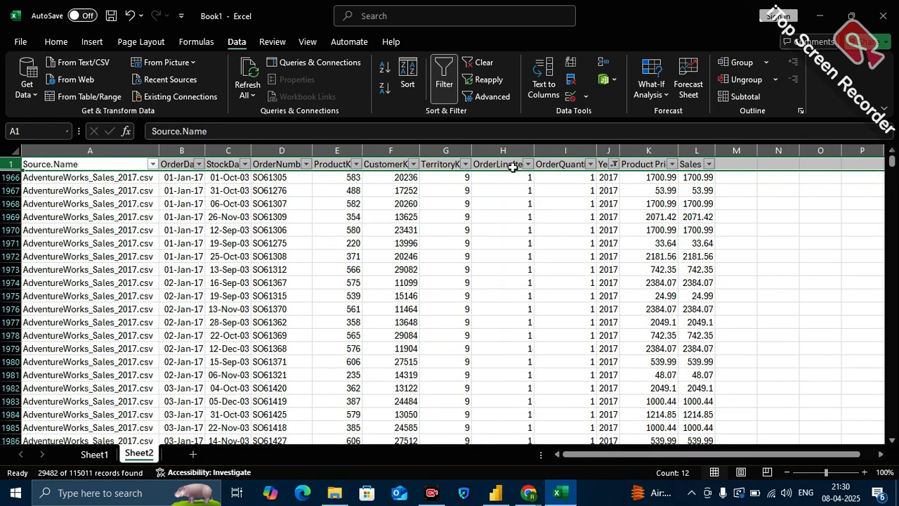
- Check the sum of the filtered OrderQuantity column, and switch to the Power BI report to compare it with the 2017 table total
left_click(563, 146)
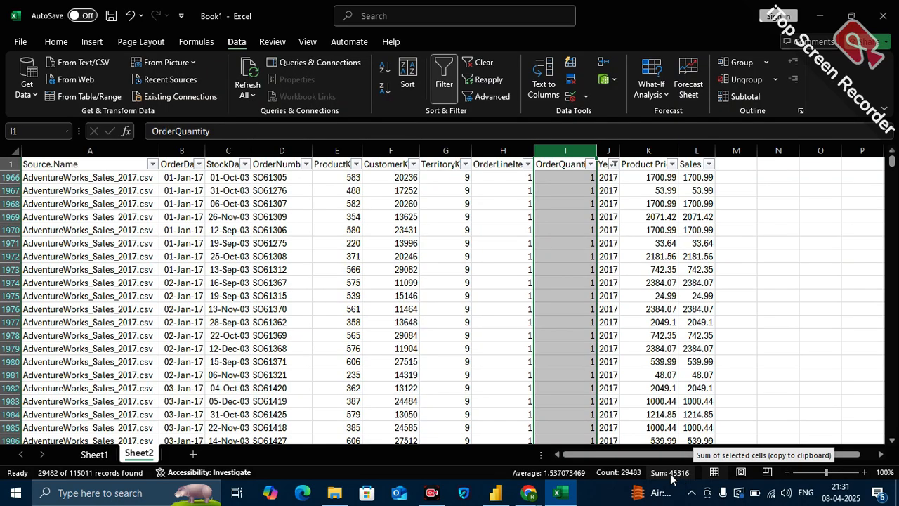
left_click(500, 497)
left_click(14, 118)
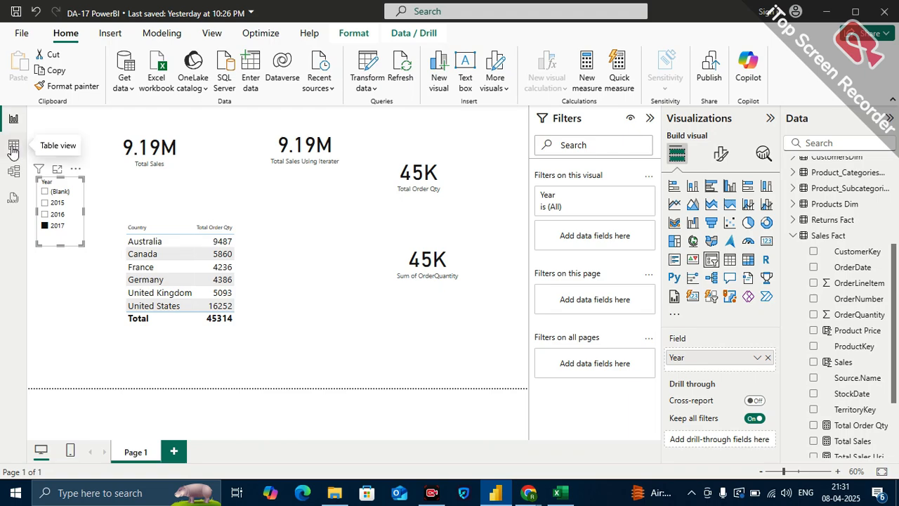
- Examine the relationship between CalendarDim and Sales Fact in the data model, and compare it with the report's Year slicer
left_click(14, 173)
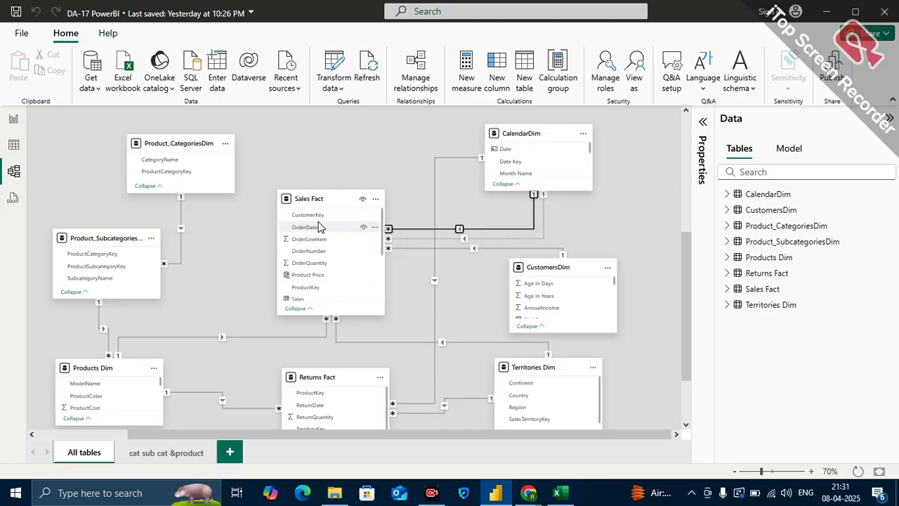
left_click(459, 232)
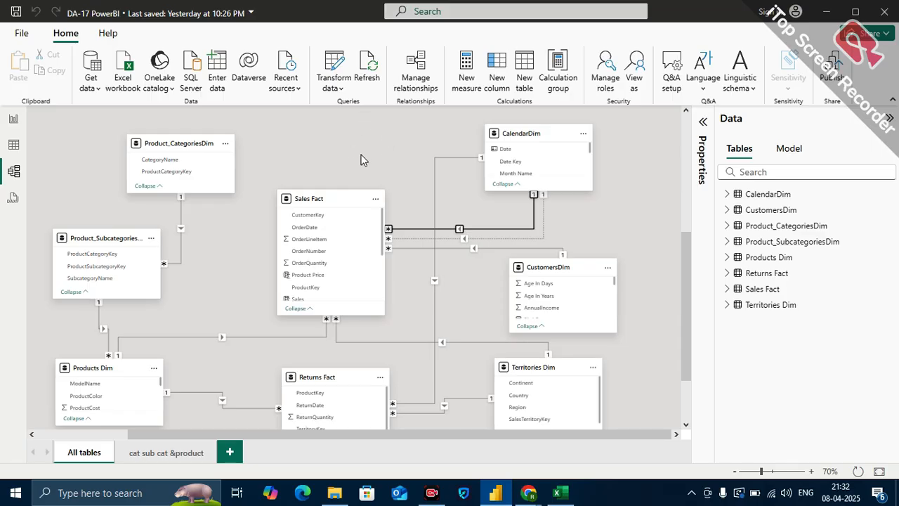
left_click(14, 119)
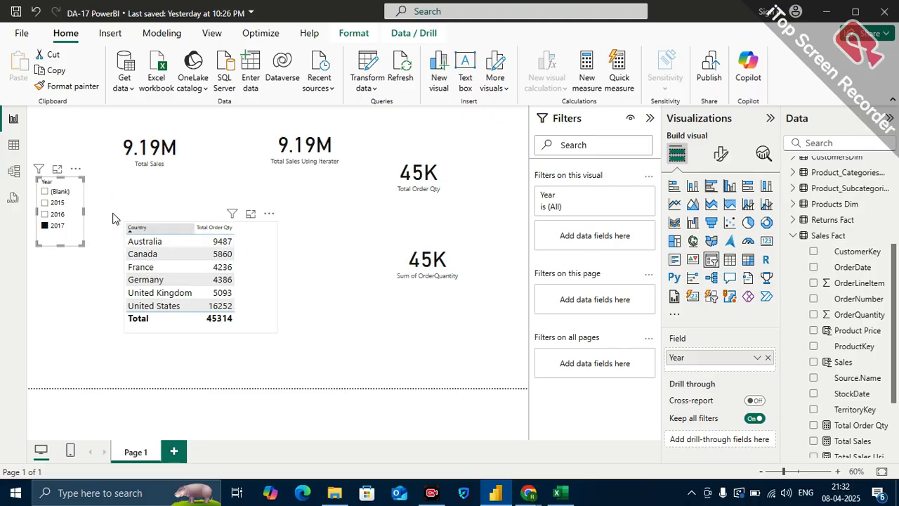
left_click(13, 171)
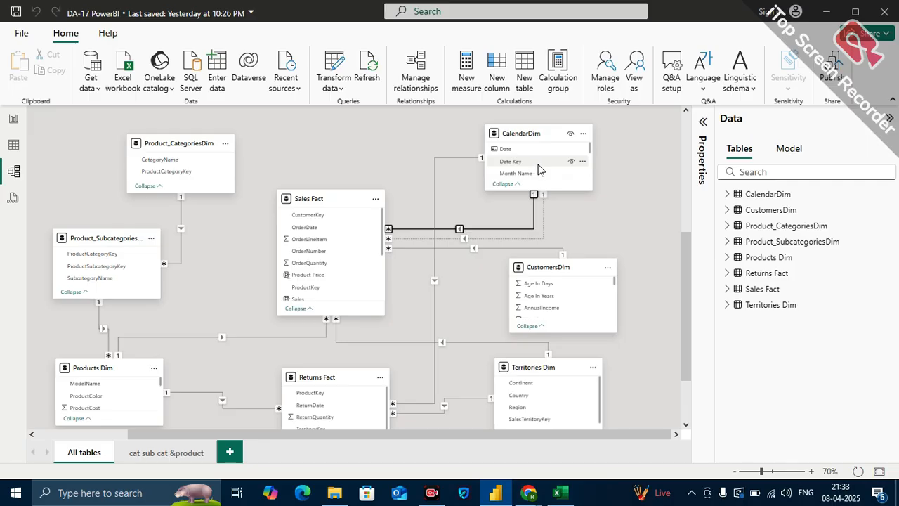
scroll(542, 165, "down", 1)
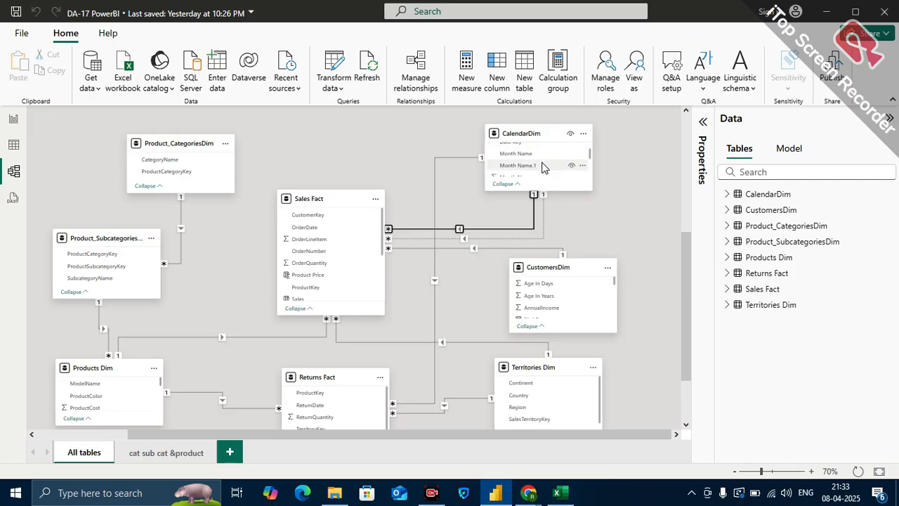
scroll(541, 167, "up", 2)
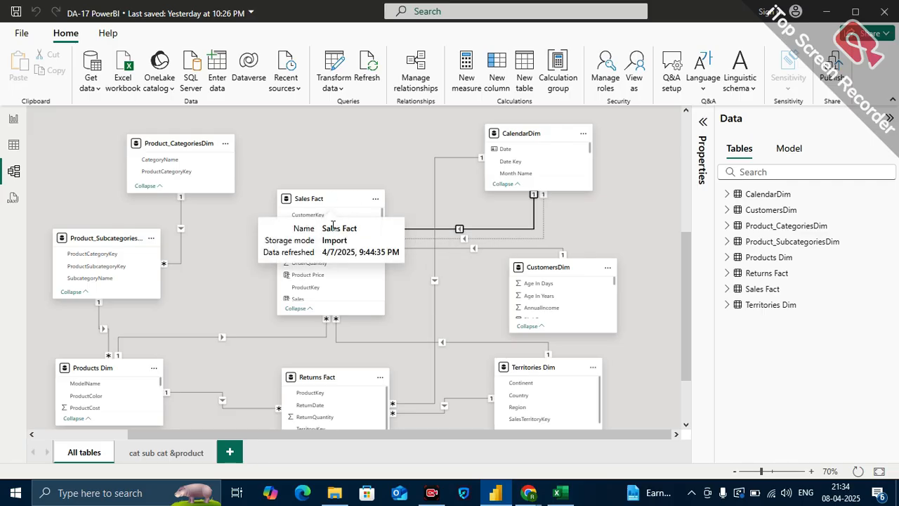
left_click(13, 146)
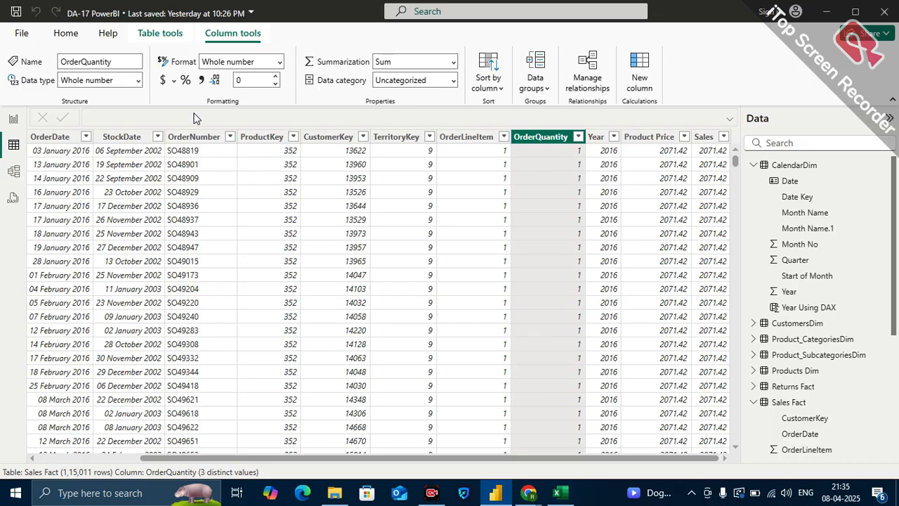
left_click(13, 173)
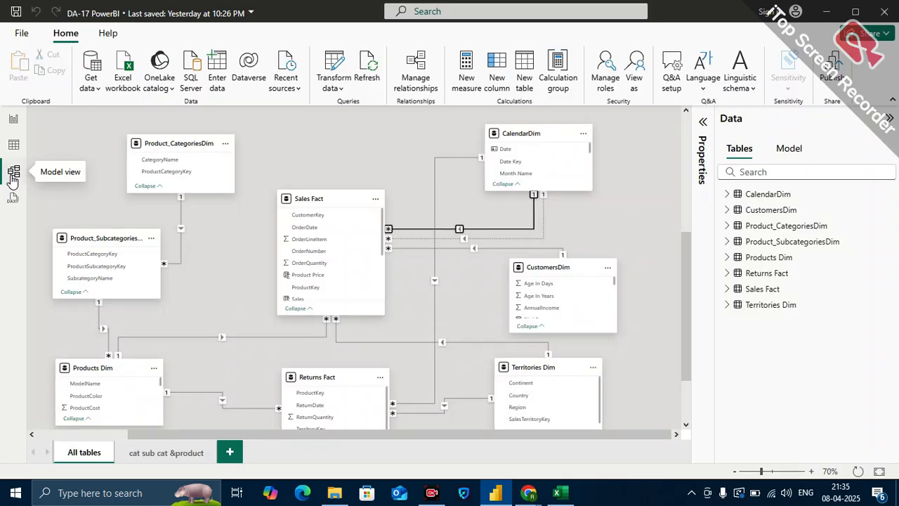
left_click(12, 120)
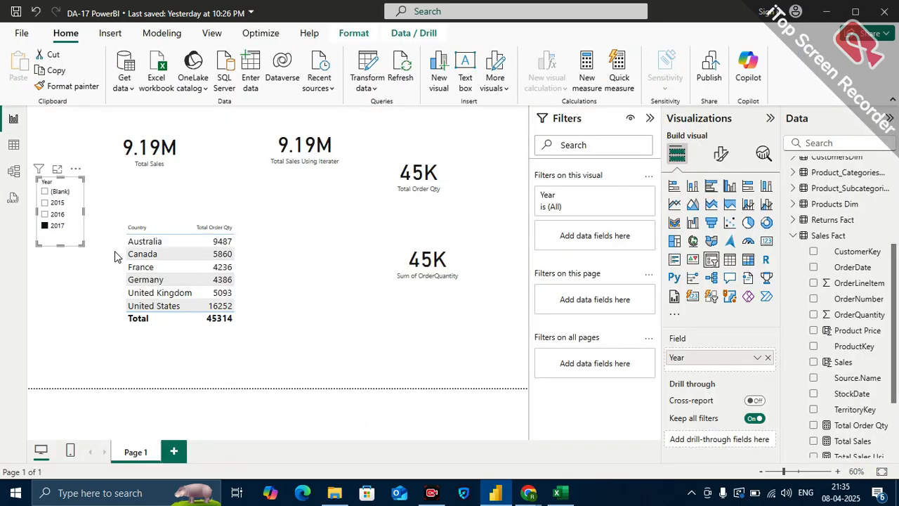
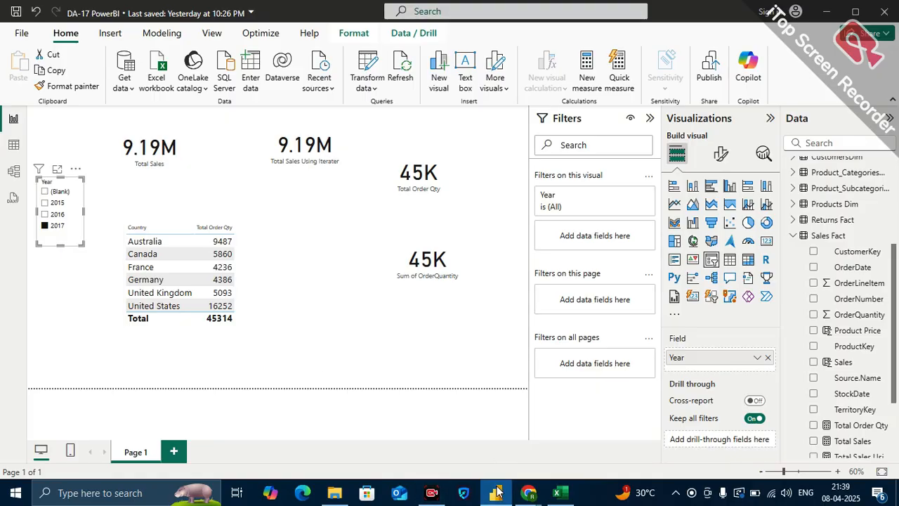
- Shift the Country and Total Order Qty table slightly towards the Year slicer and narrow its frame
mouse_move(496, 490)
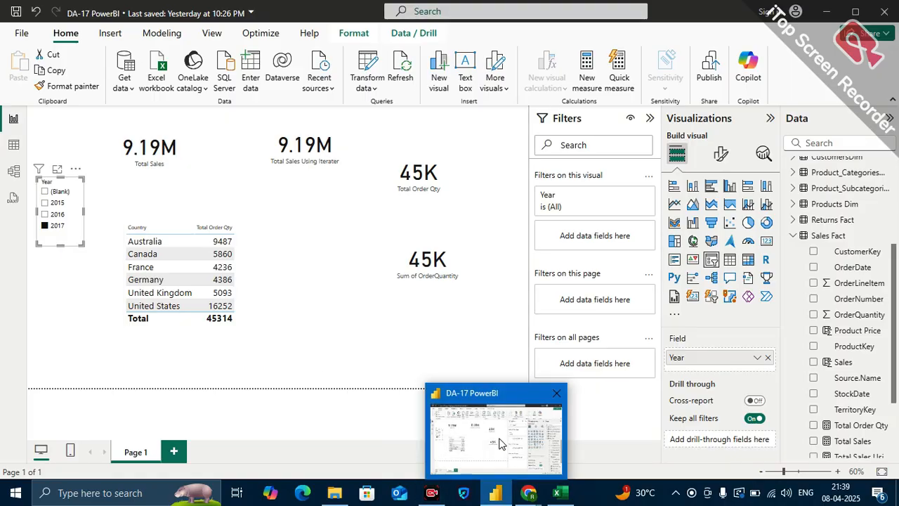
left_click(519, 207)
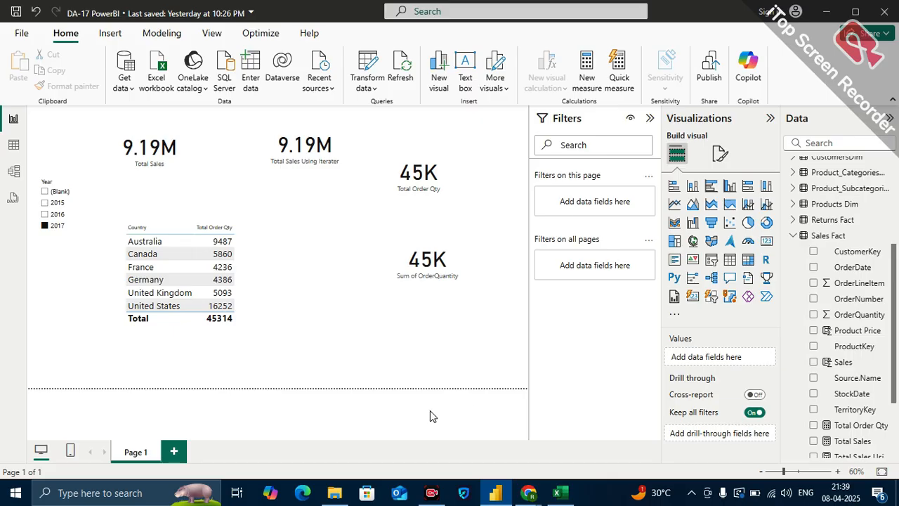
mouse_move(426, 497)
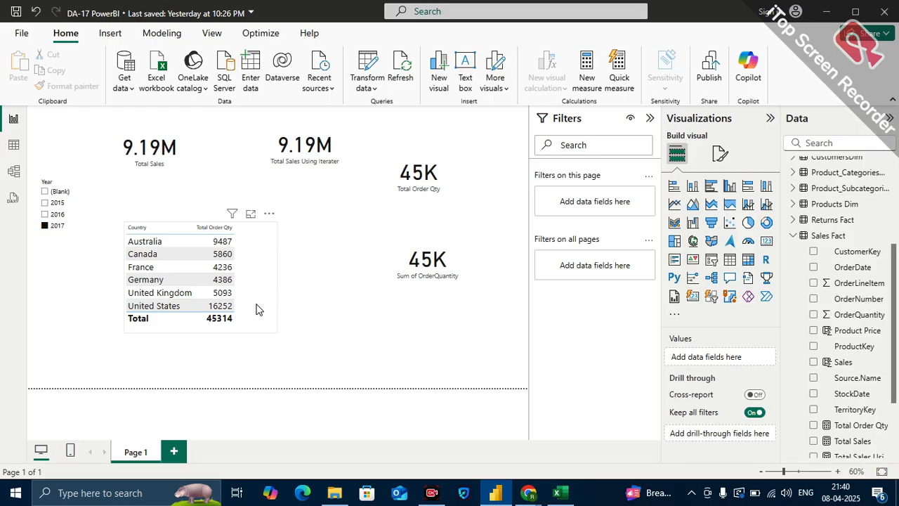
left_click_drag(239, 309, 223, 309)
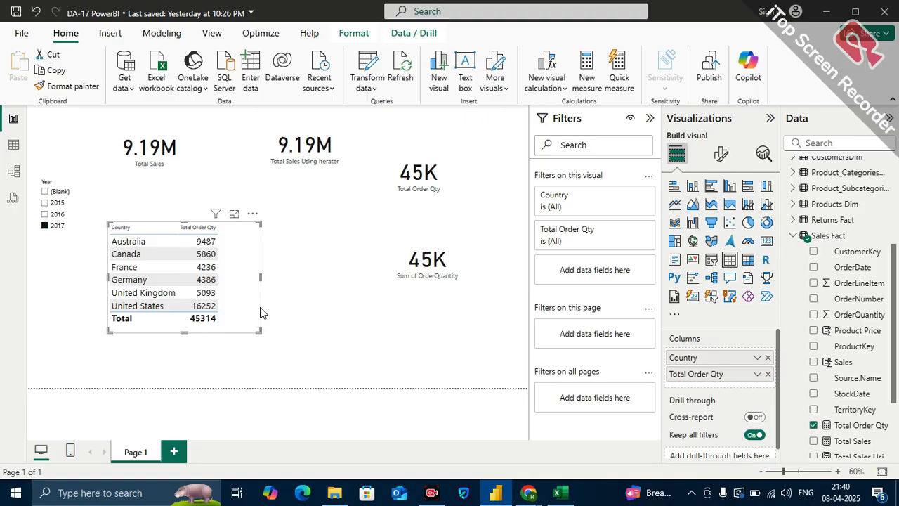
left_click_drag(258, 327, 243, 328)
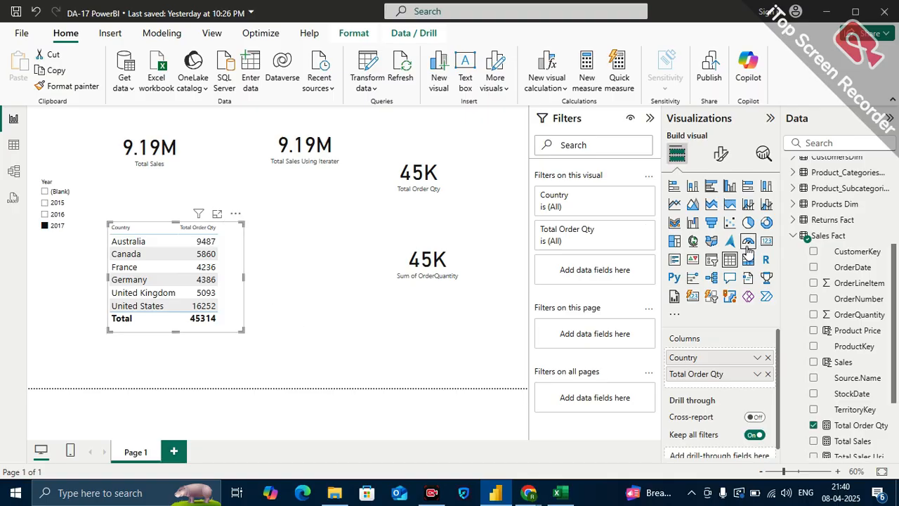
- Examine the table and expression arguments of SUMX in the Total Sales Using Iterater measure, and view the Sales Fact data
scroll(814, 362, "down", 2)
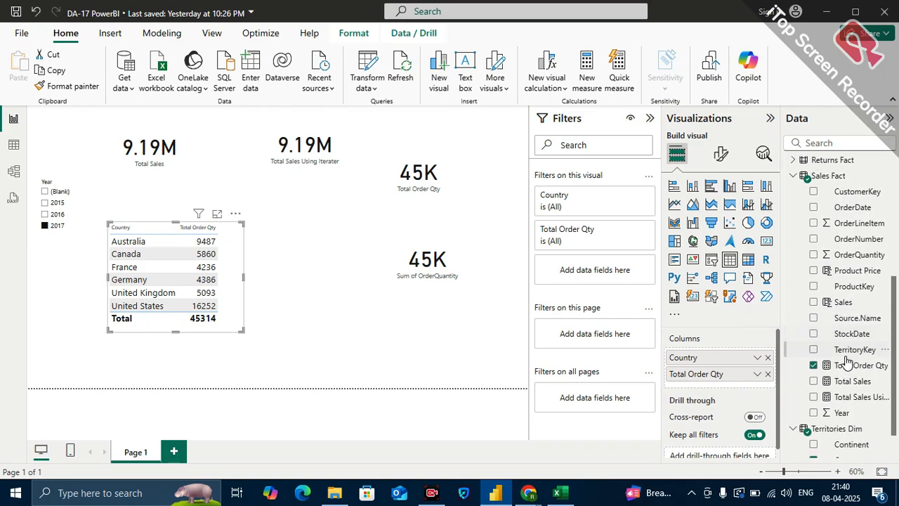
scroll(842, 360, "up", 5)
scroll(843, 364, "down", 3)
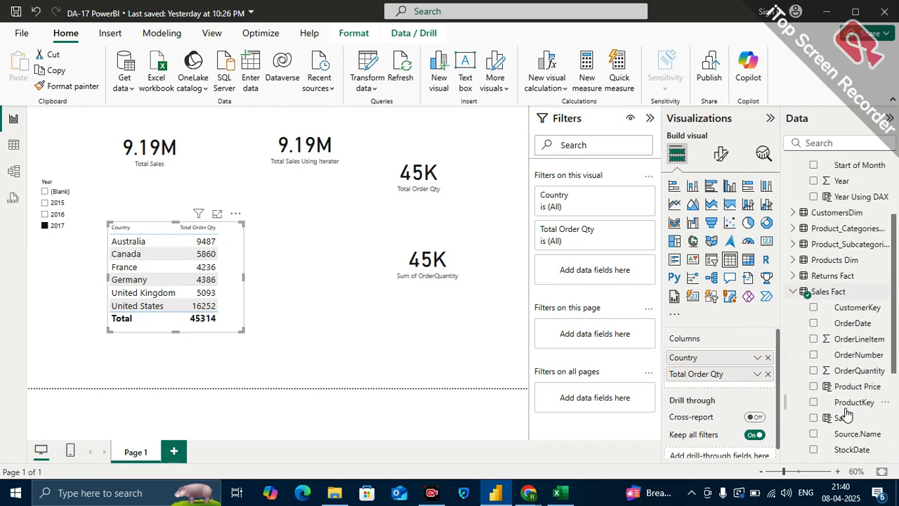
scroll(846, 415, "down", 1)
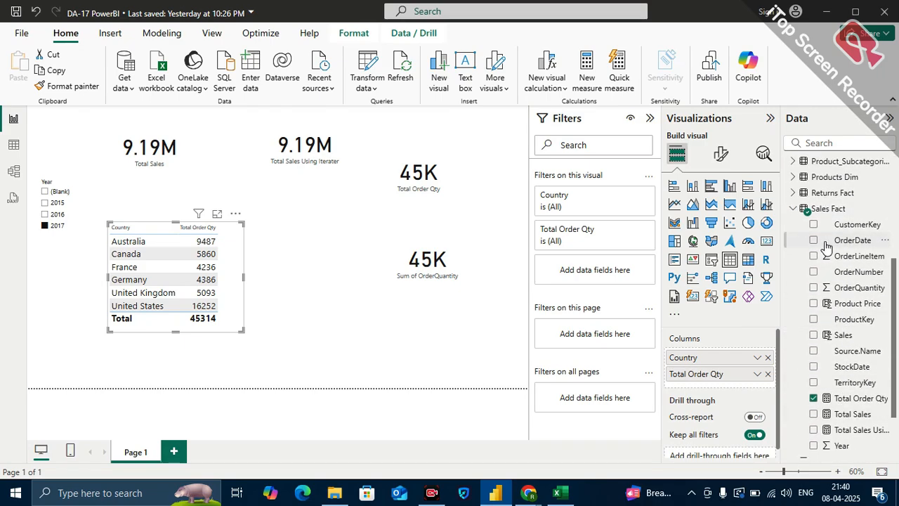
scroll(843, 365, "down", 1)
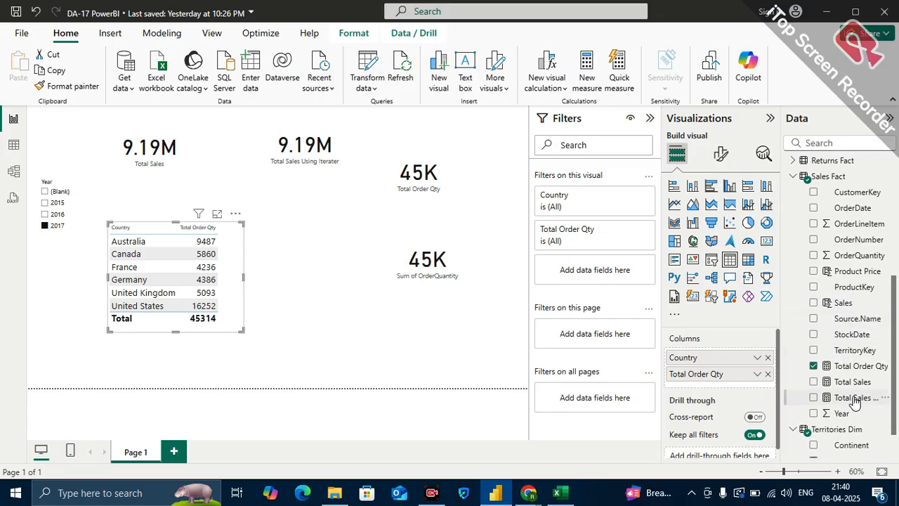
left_click(854, 399)
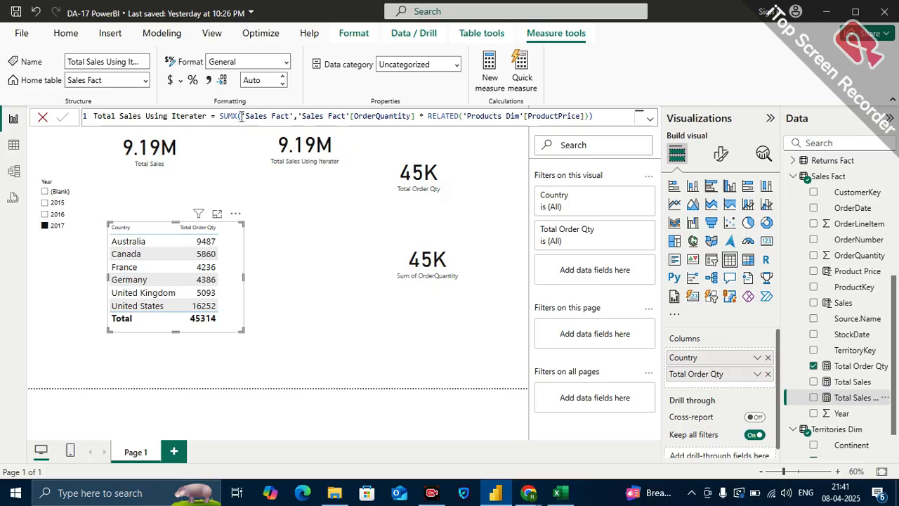
left_click(292, 116)
left_click(295, 115)
left_click_drag(294, 116, 242, 115)
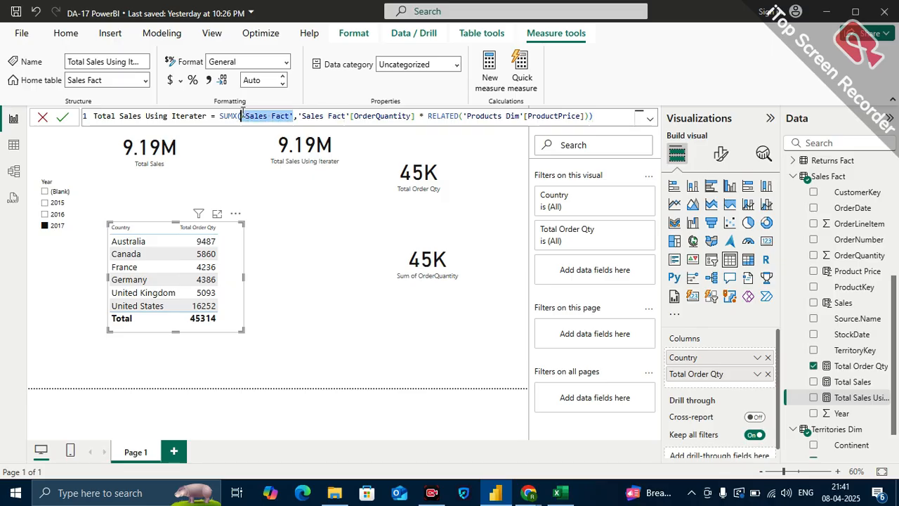
left_click_drag(298, 115, 583, 117)
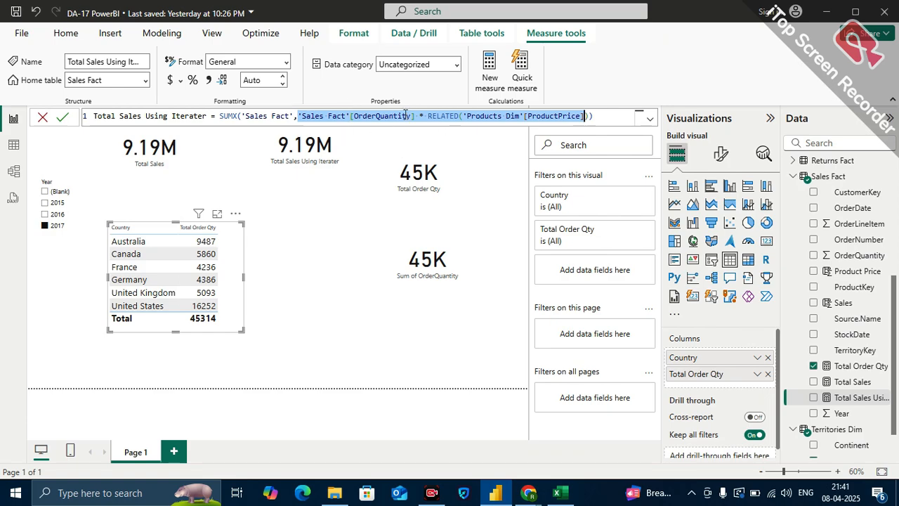
left_click(12, 143)
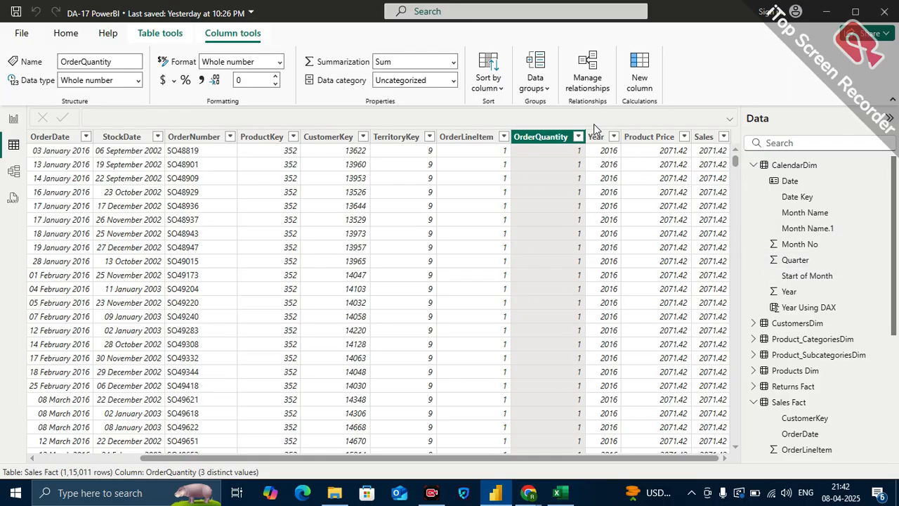
- Examine how the Sales column in Sales Fact is calculated from the OrderQuantity and Product Price columns
left_click(699, 139)
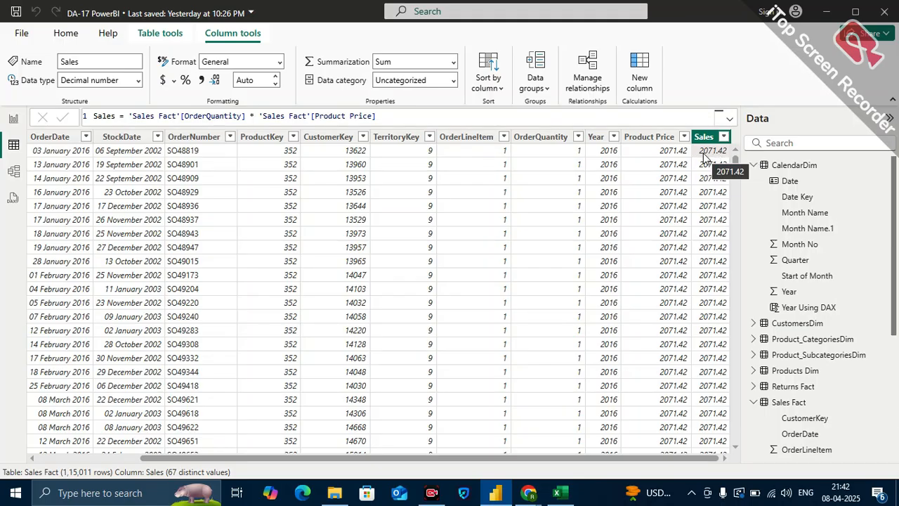
left_click(554, 156)
left_click(653, 156)
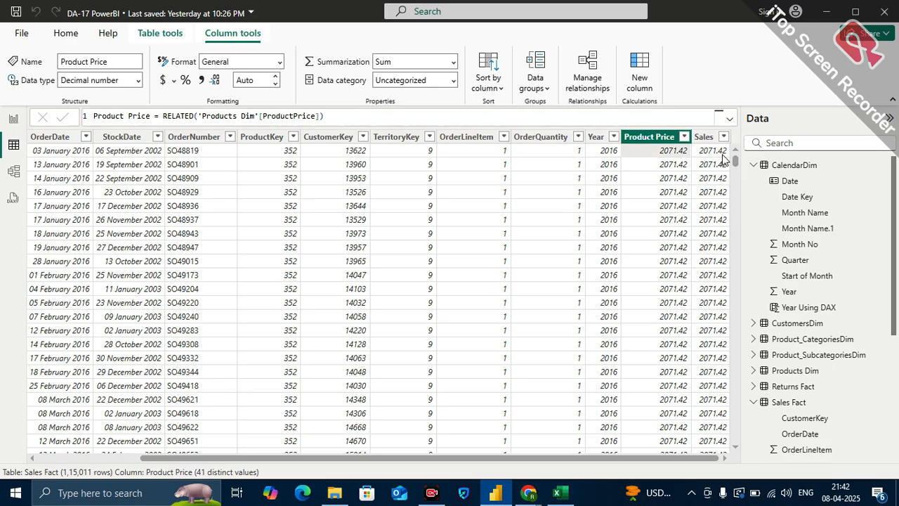
left_click(719, 155)
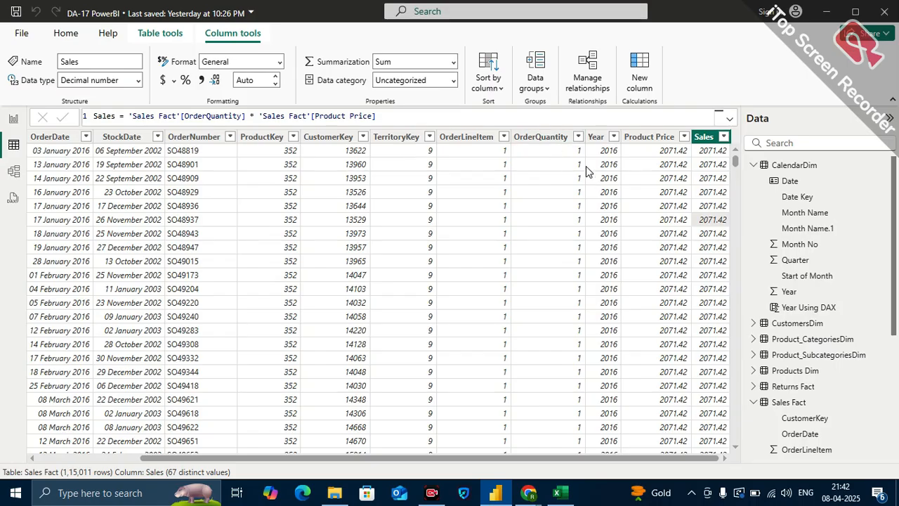
left_click(128, 116)
key("shift+End")
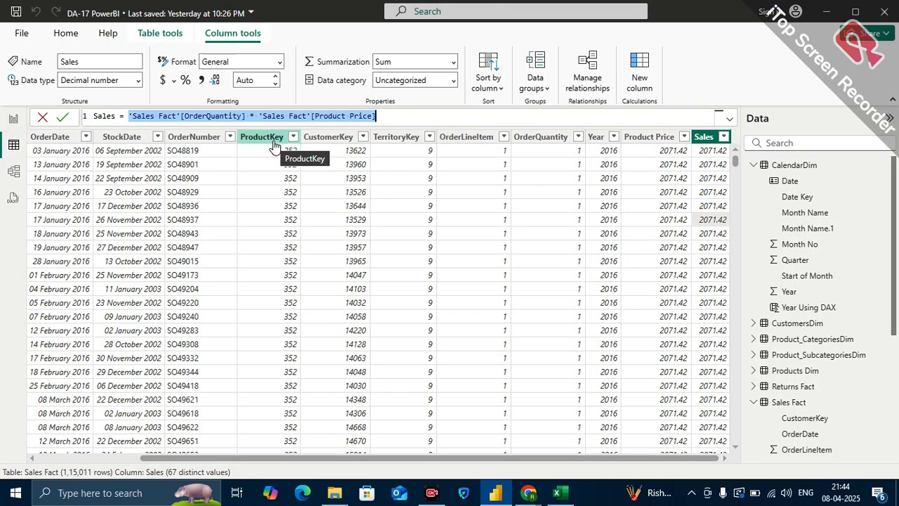
- Tighten the frame of the Country and Total Order Qty table in the report, and add a new blank page
left_click(9, 127)
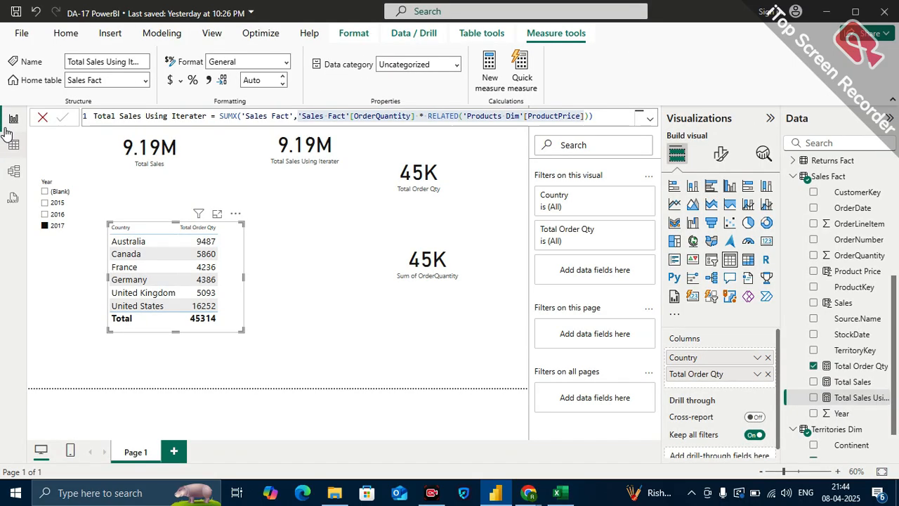
left_click_drag(241, 328, 231, 328)
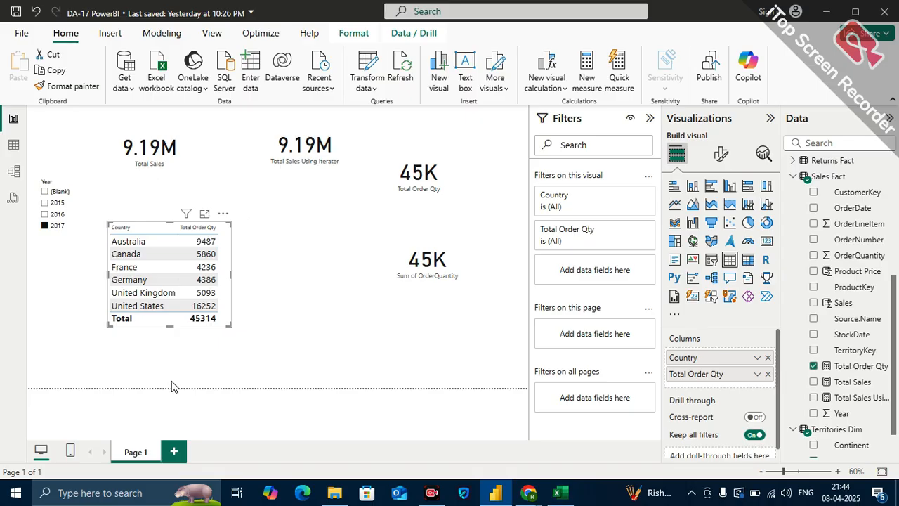
left_click(174, 451)
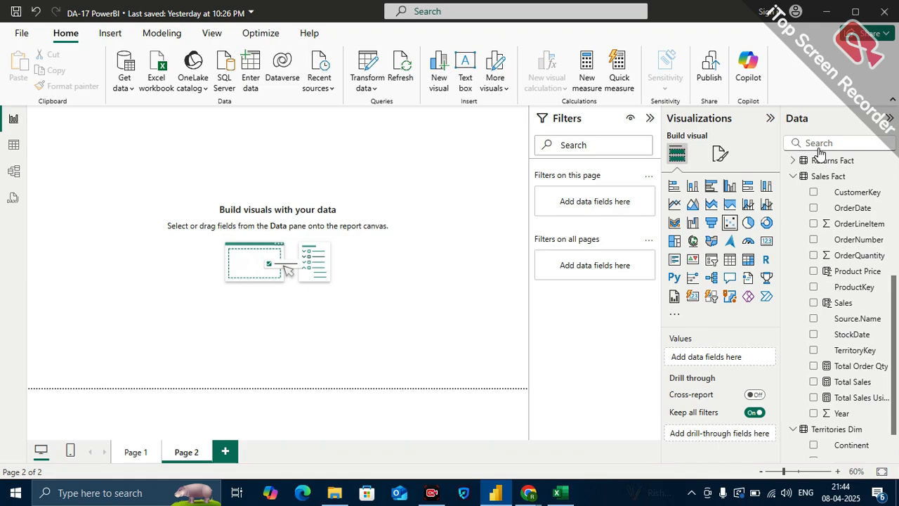
- Collapse the Sales Fact, CalendarDim and Territories Dim tables in the field list
left_click(792, 176)
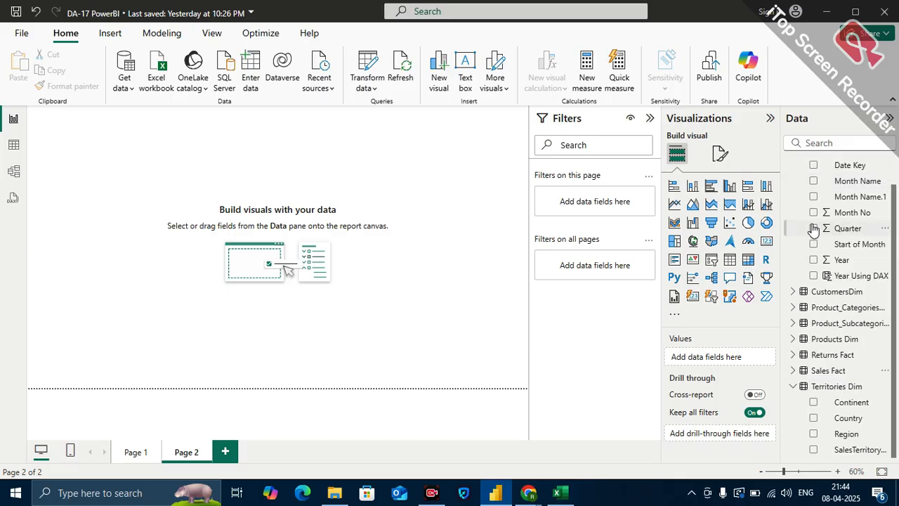
scroll(813, 228, "up", 1)
left_click(792, 165)
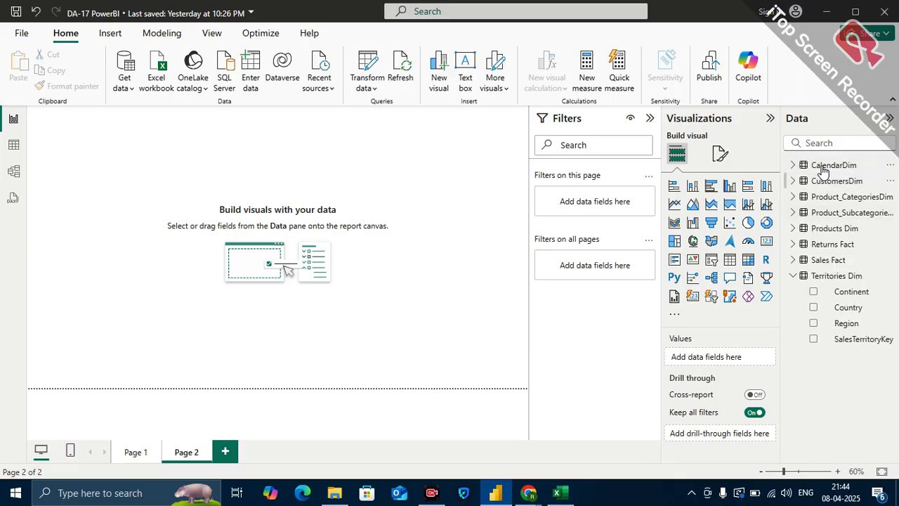
left_click(792, 276)
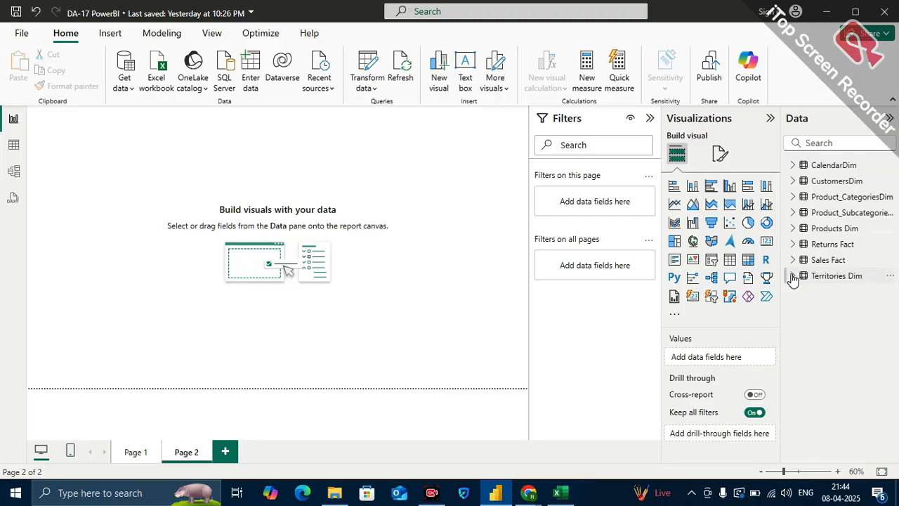
- Review the fields of the CalendarDim table, including Date, and collapse its field list again
left_click(833, 168)
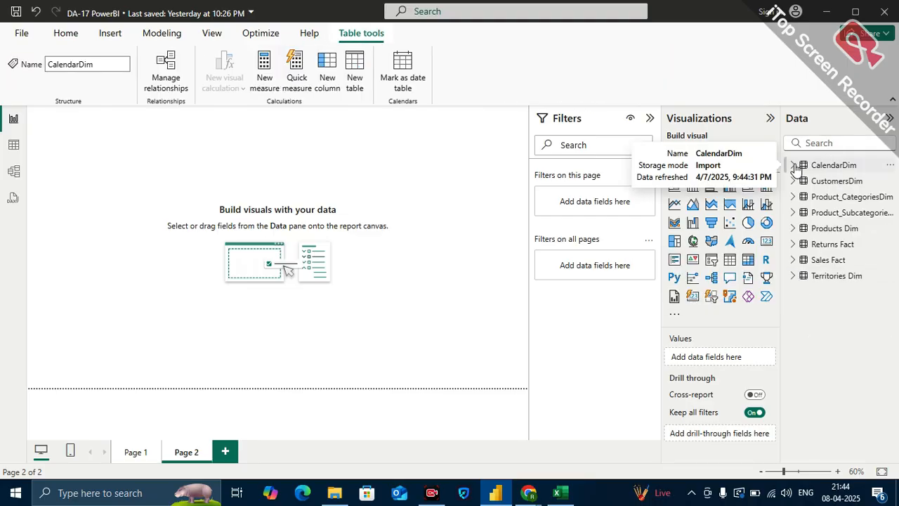
left_click(794, 167)
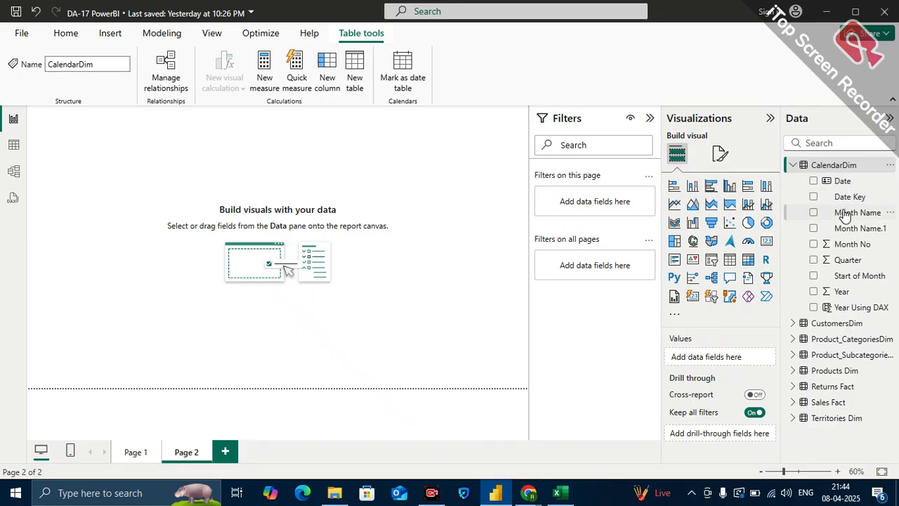
left_click(837, 184)
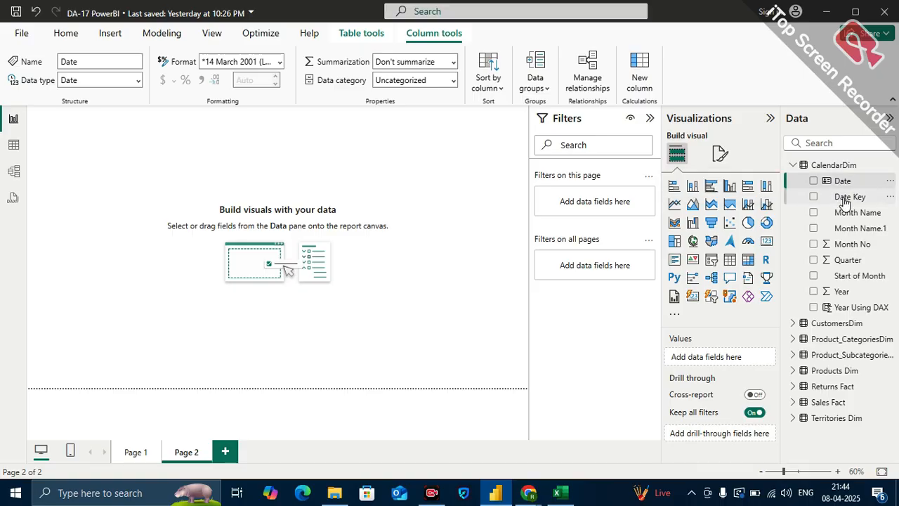
left_click(802, 167)
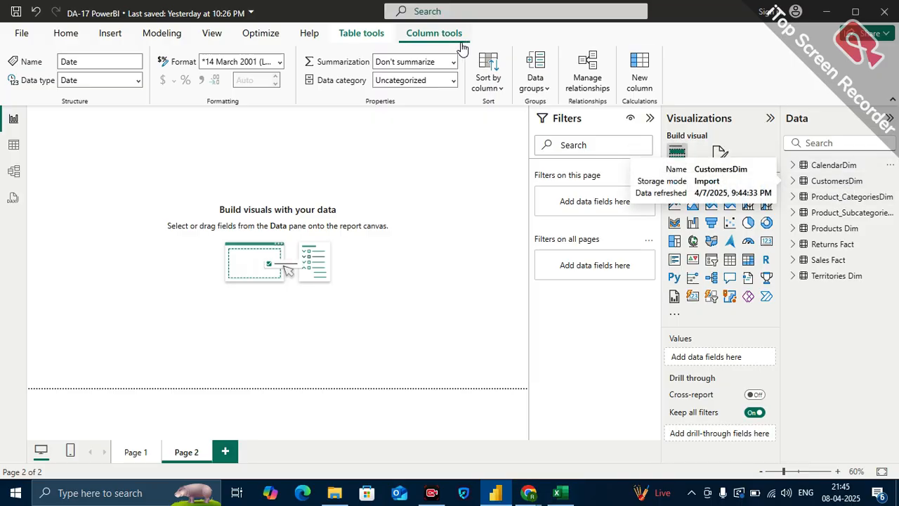
- Create a calculated table named Calender Using DAX, and begin its expression on a second, indented formula line
left_click(160, 36)
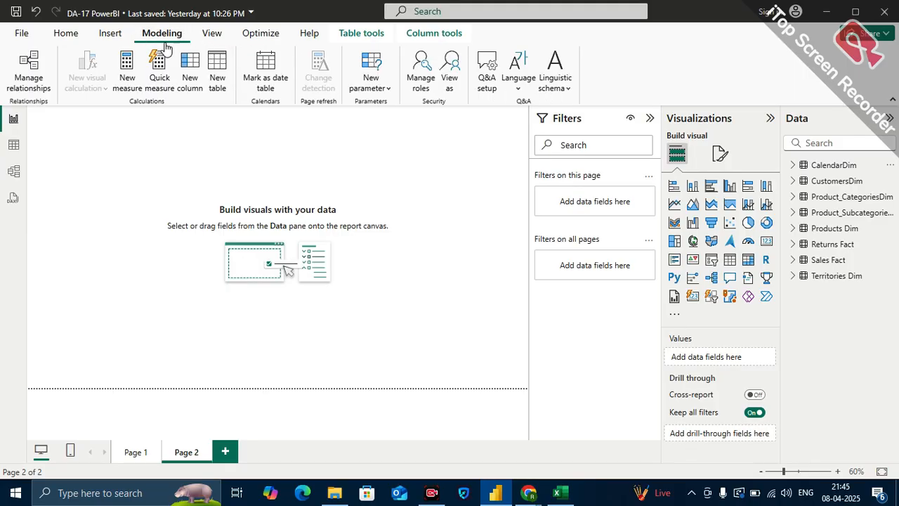
left_click(219, 73)
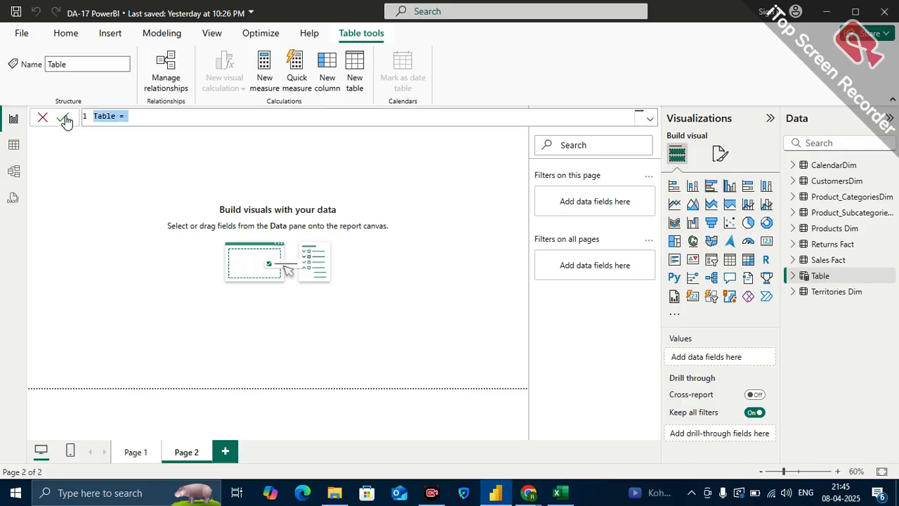
left_click(648, 117)
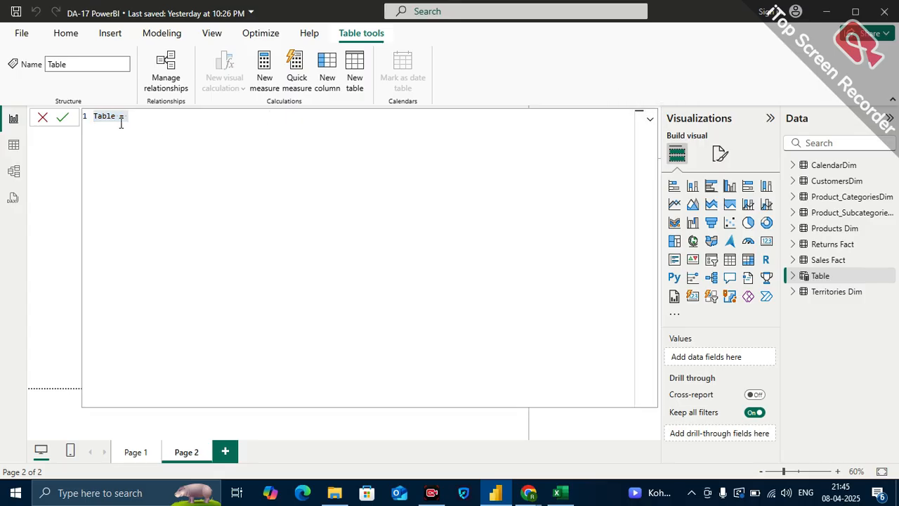
left_click(141, 112)
key("BackSpace")
key("BackSpace")
key("BackSpace")
key("BackSpace")
key("BackSpace")
key("BackSpace")
key("BackSpace")
key("BackSpace")
type("Calender Using DAX =")
key("shift+Return")
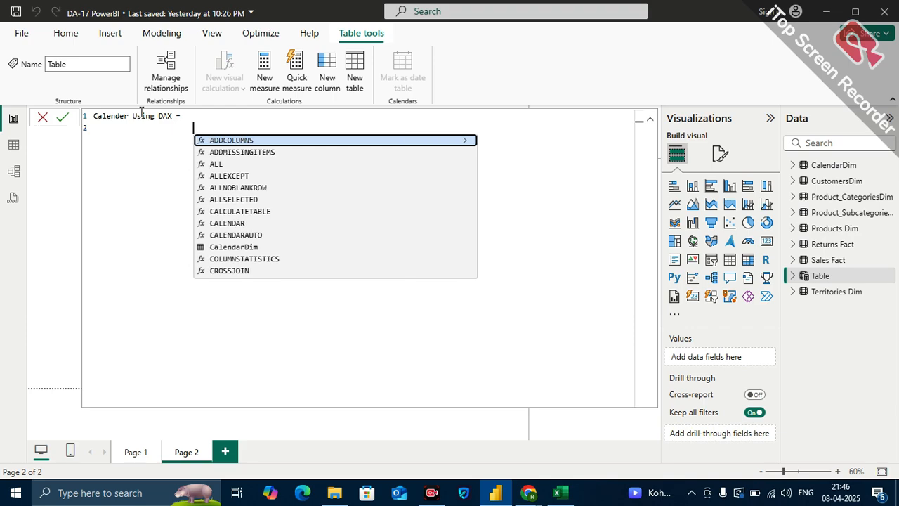
key("BackSpace")
key("BackSpace")
key("BackSpace")
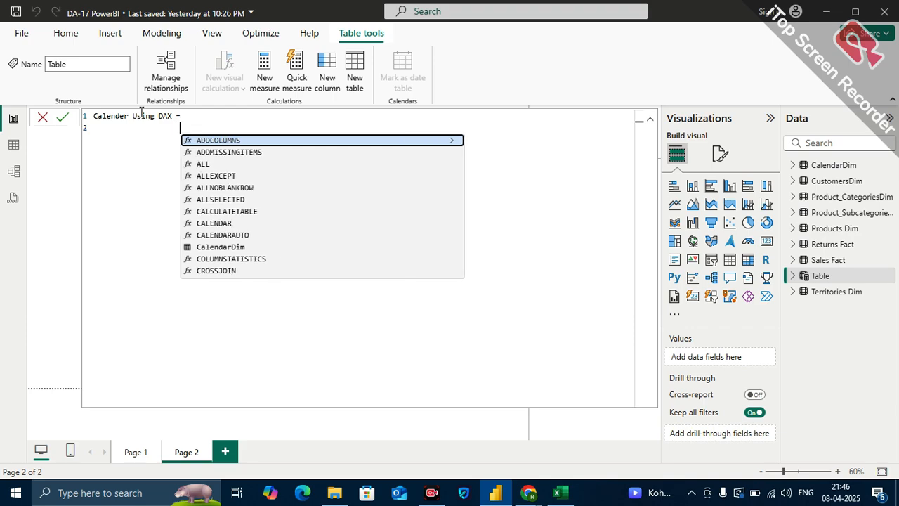
- Enter the CALENDAR function in the table formula with DATE(2015,01,01) as the start date
type("ca")
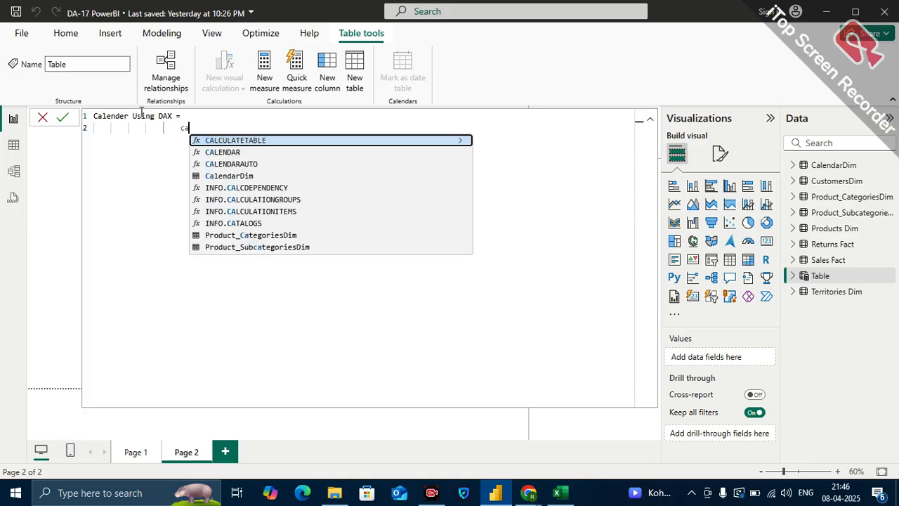
type("len")
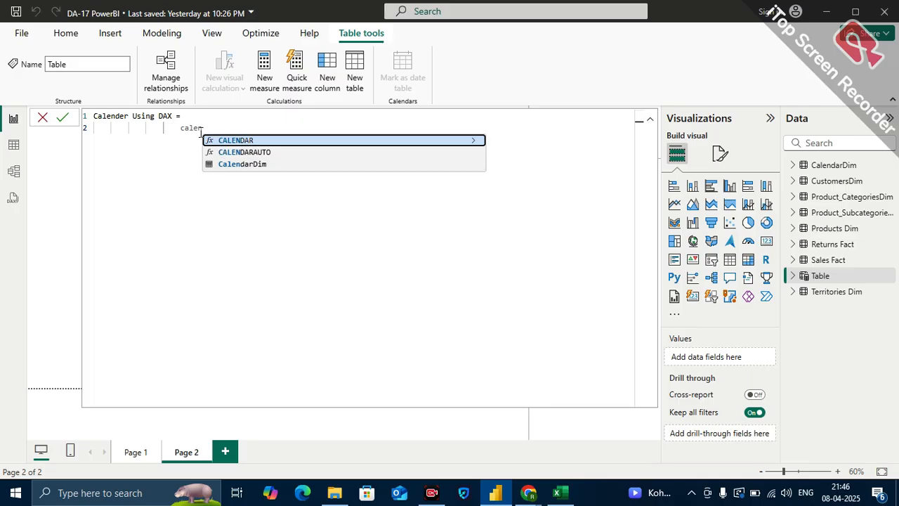
left_click(240, 140)
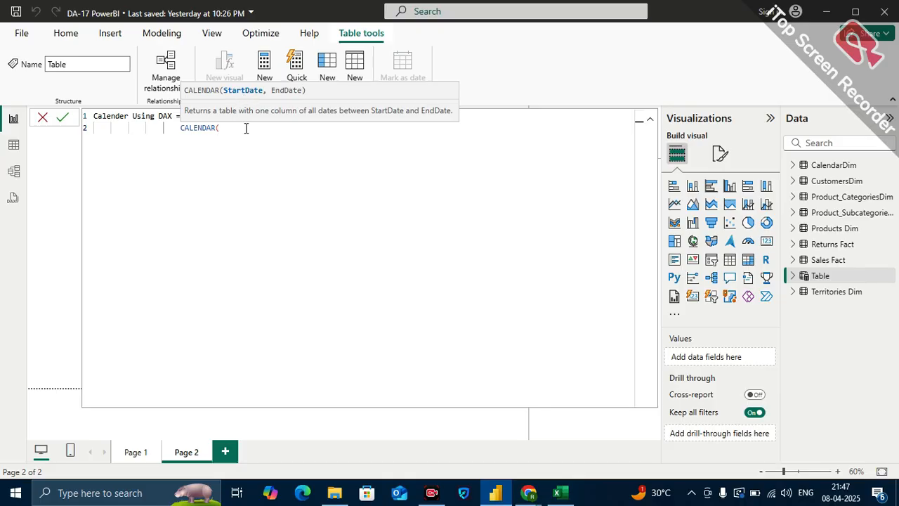
type("date")
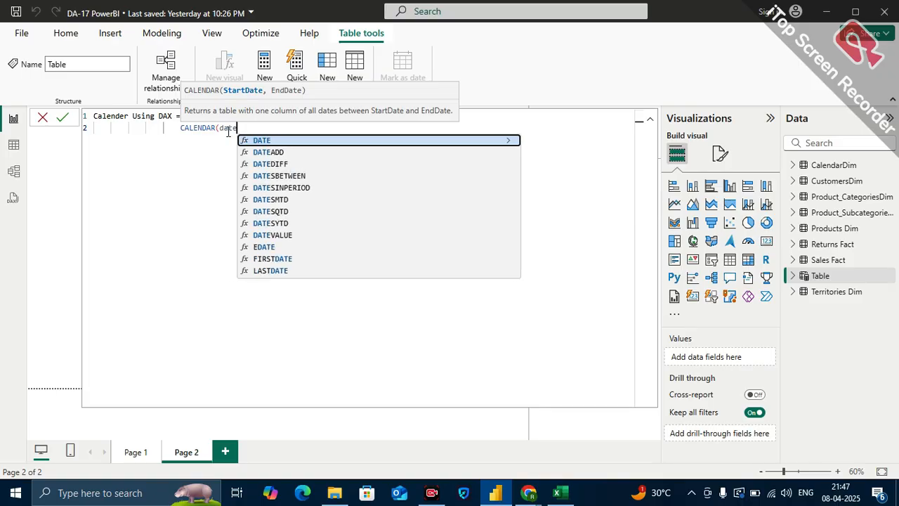
left_click(273, 141)
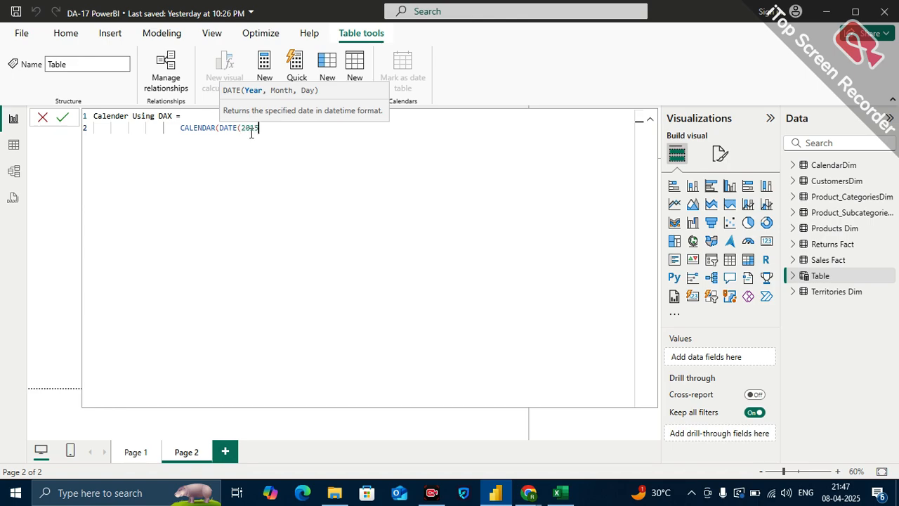
type(",")
type("0")
type("1,01")
type(")")
- Add DATE(2015,12,31) as the end date of the CALENDAR function and commit the table formula
type(",")
type("date")
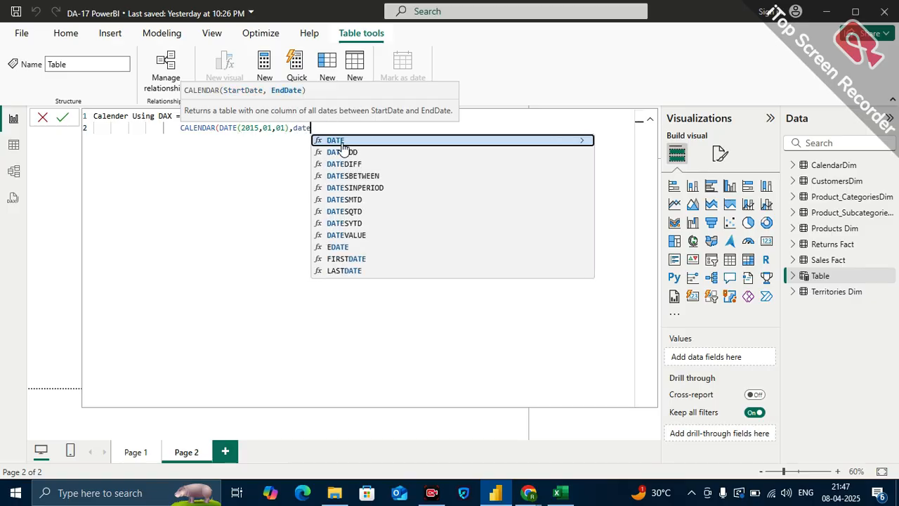
left_click(342, 143)
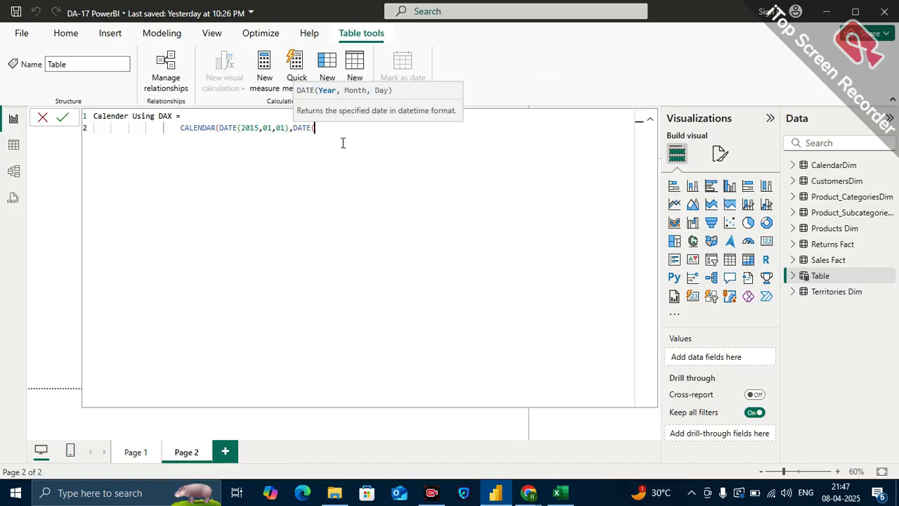
type("2015,12,31))")
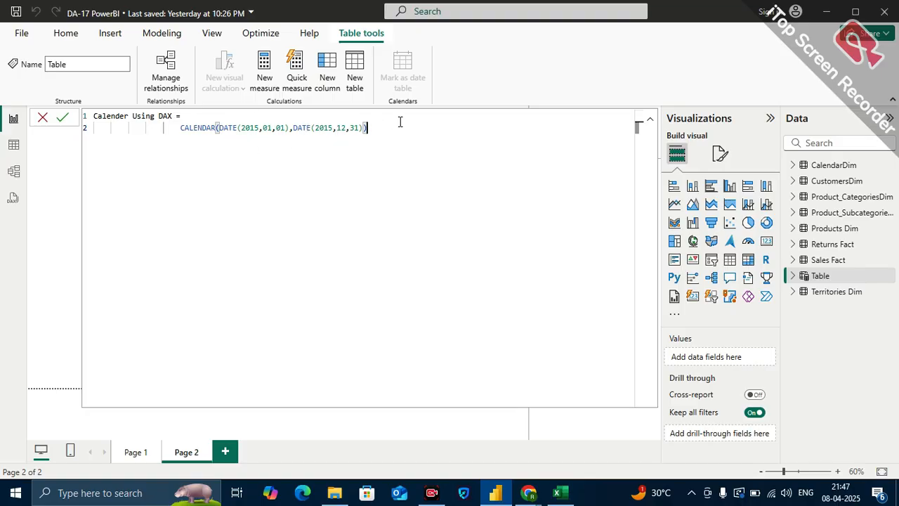
key("Return")
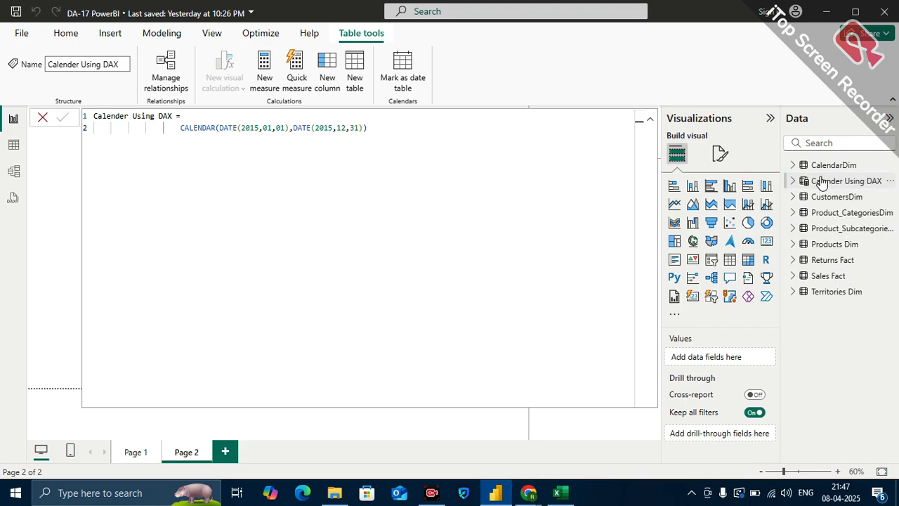
- Check the Calender Using DAX table's Date rows against the formula's start and end dates, and view the data model
left_click(846, 184)
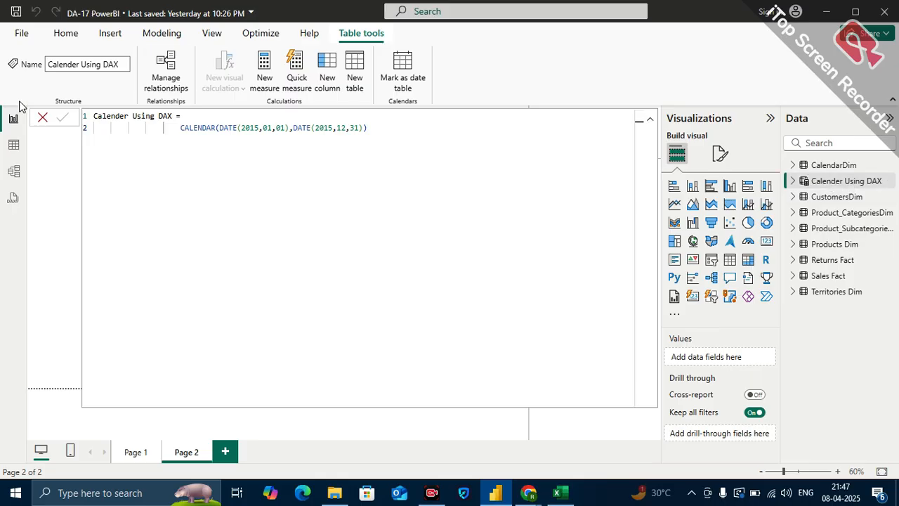
left_click(13, 144)
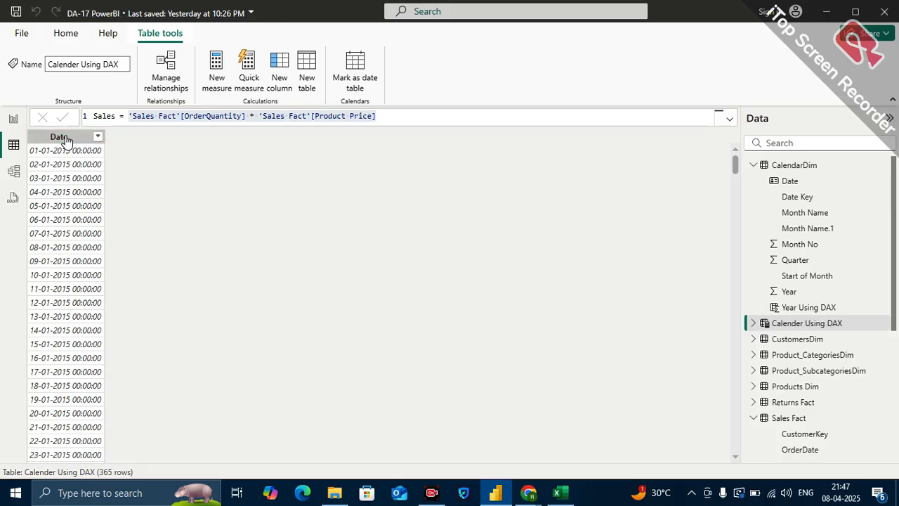
left_click(65, 139)
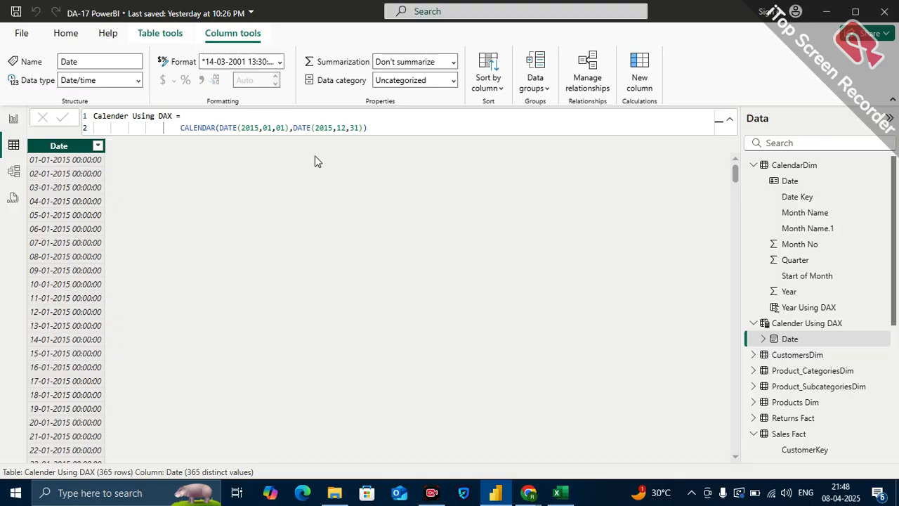
left_click_drag(735, 174, 734, 441)
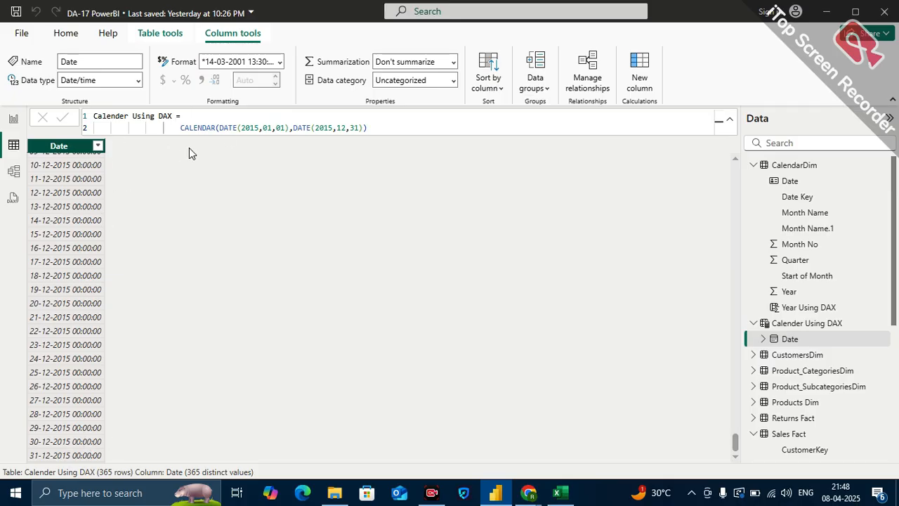
left_click_drag(289, 125, 237, 125)
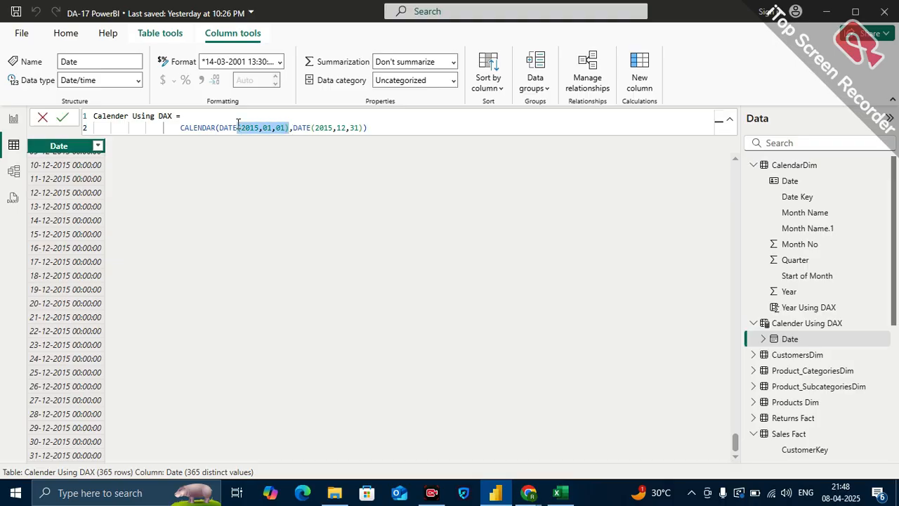
left_click_drag(362, 127, 314, 129)
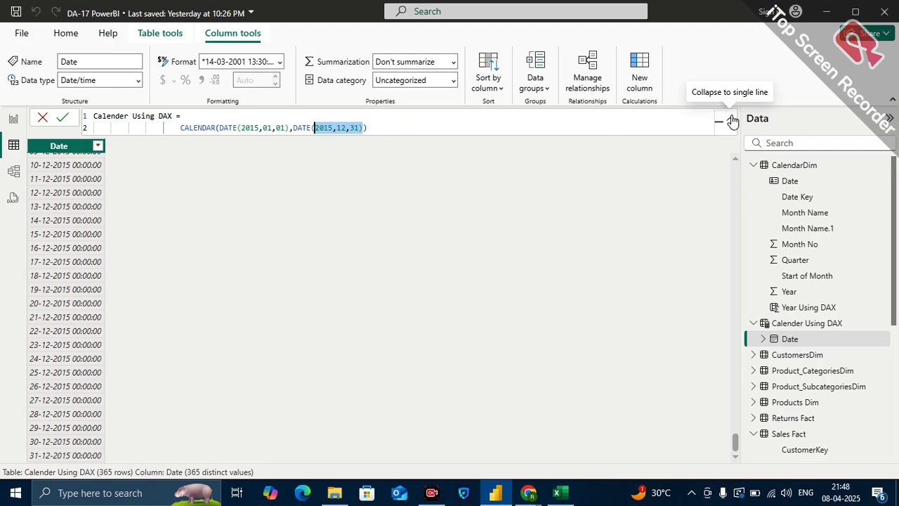
left_click(754, 166)
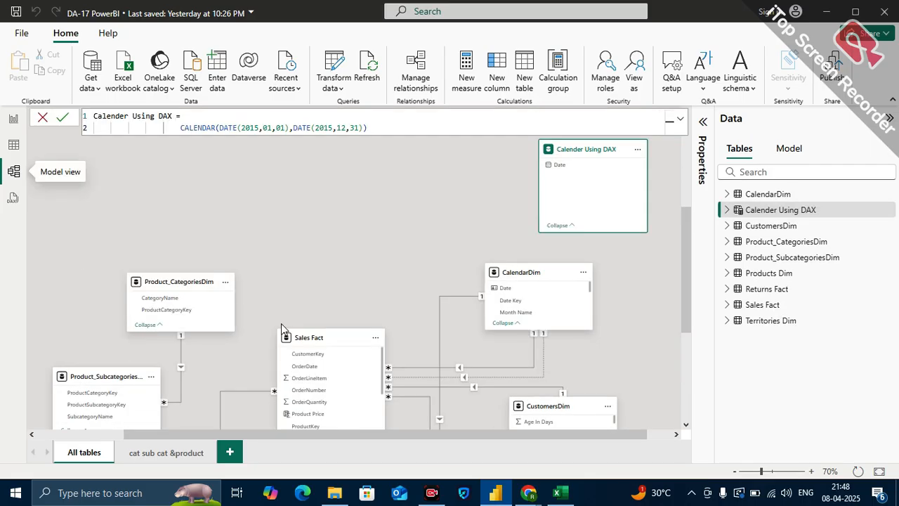
- Replace the CALENDAR expression of the Calender Using DAX table with CALENDARAUTO() and commit the formula
scroll(544, 316, "down", 1)
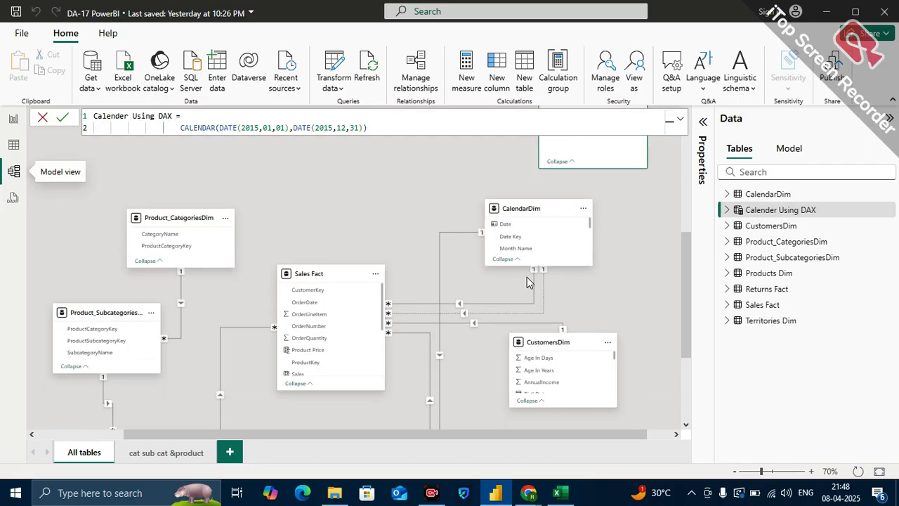
scroll(526, 276, "up", 1)
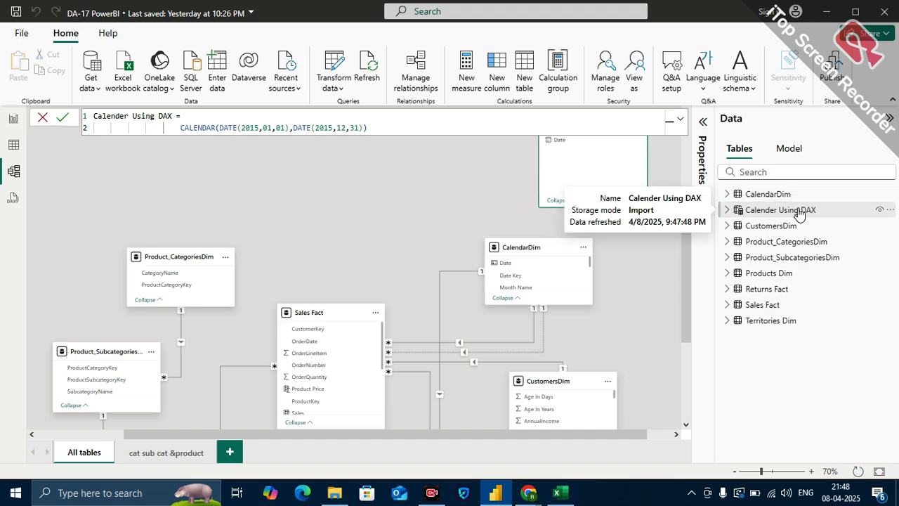
mouse_move(763, 230)
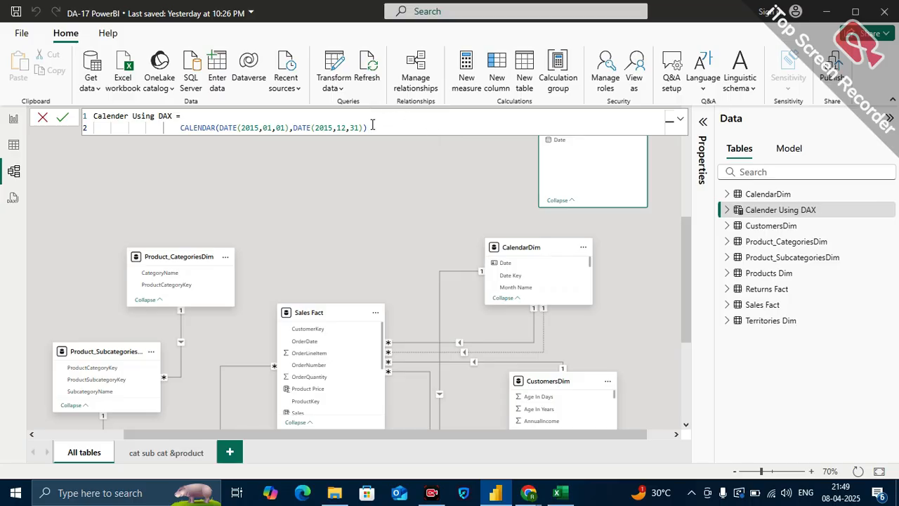
left_click_drag(372, 125, 180, 127)
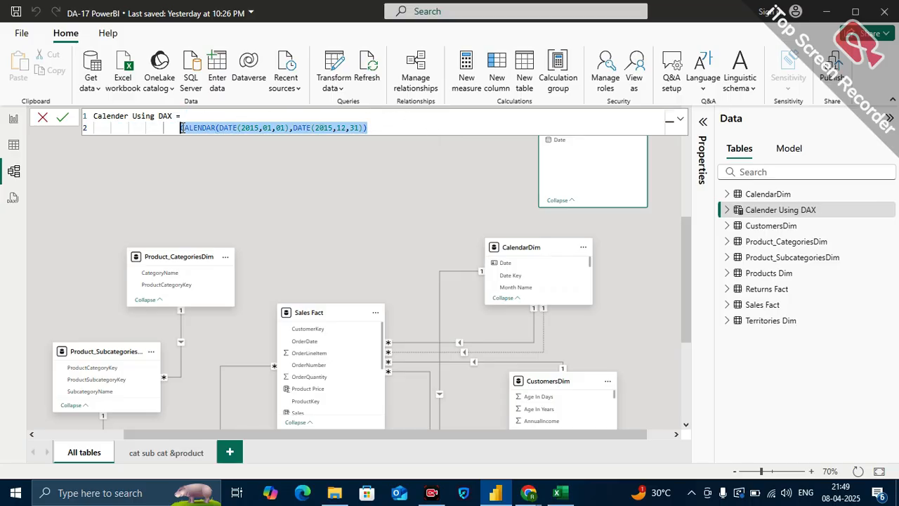
key("BackSpace")
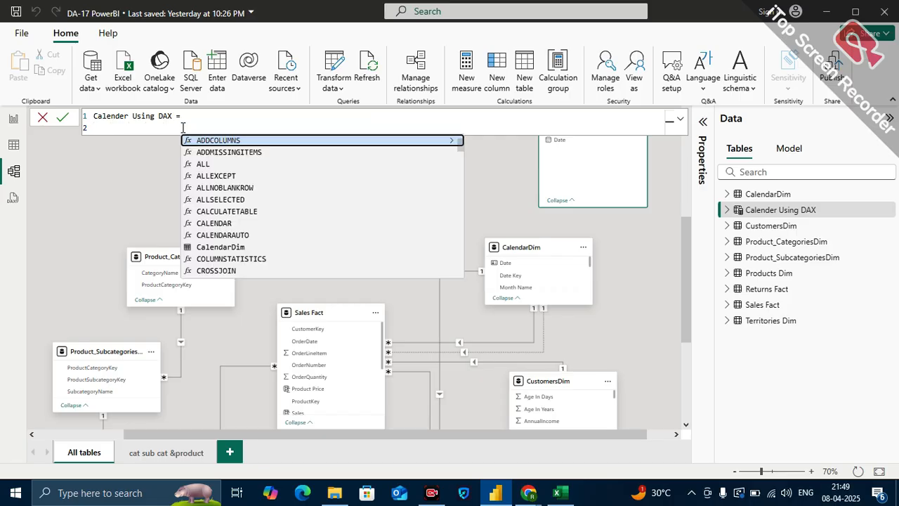
type("Cale")
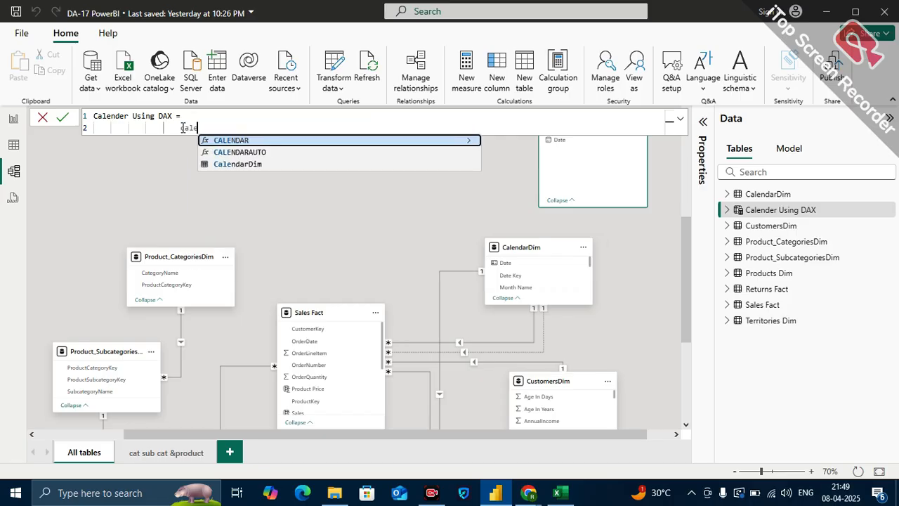
left_click(251, 152)
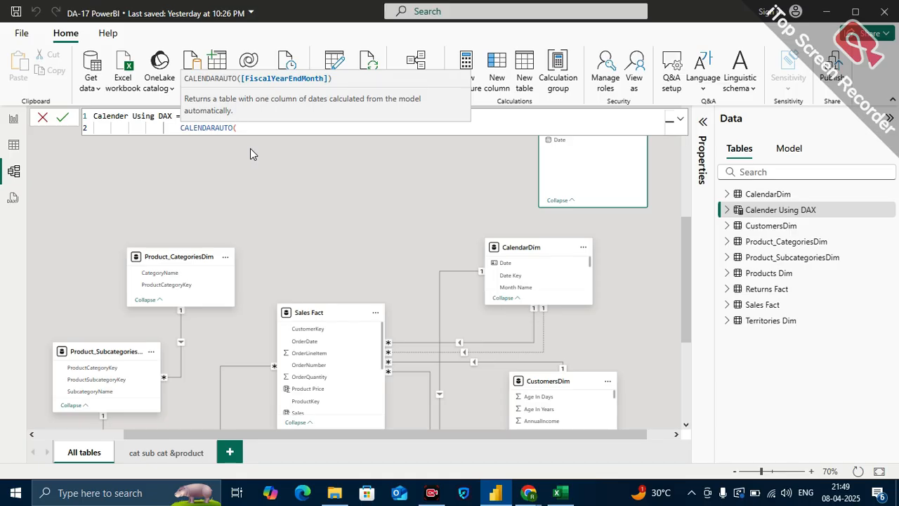
type(")")
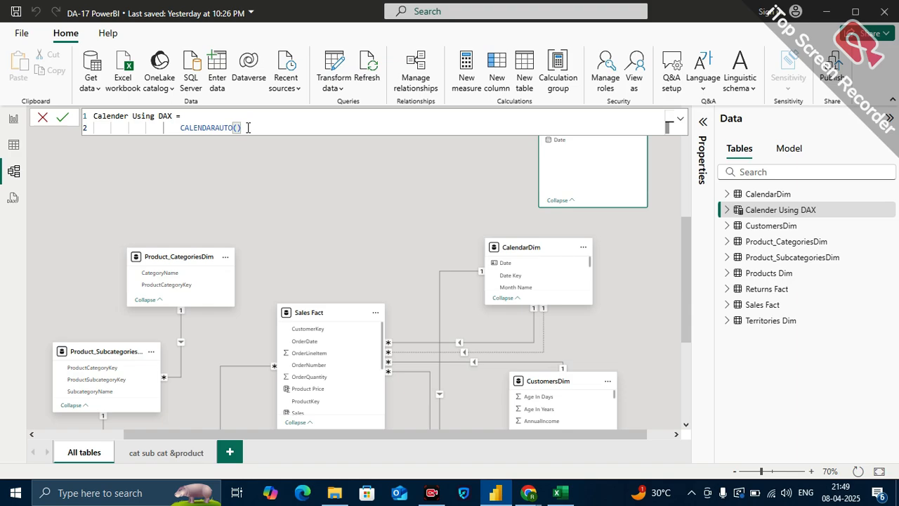
key("Return")
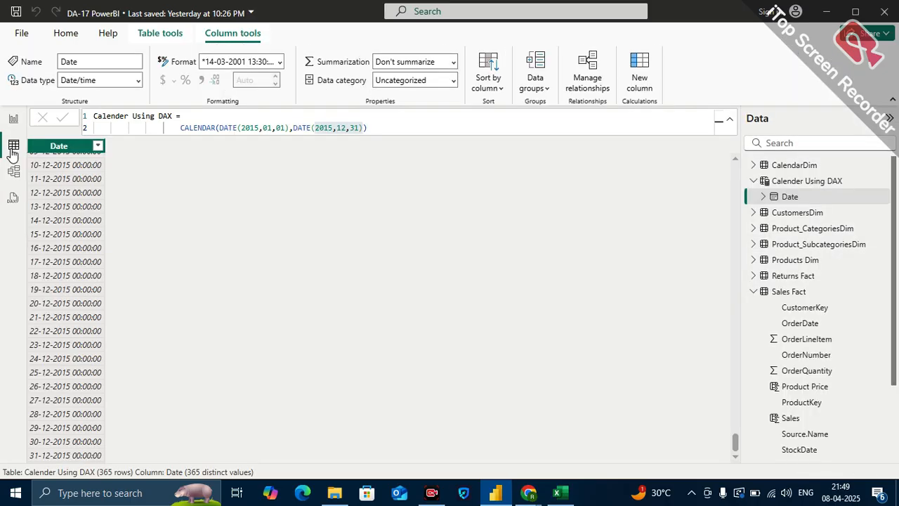
- Examine the first and last Date rows that CALENDARAUTO generates in the Calender Using DAX table
left_click(12, 147)
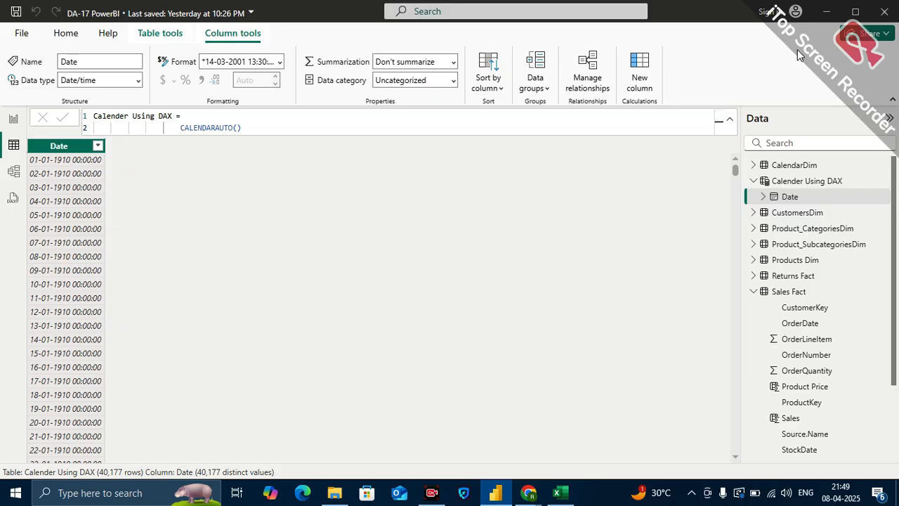
left_click_drag(737, 170, 703, 457)
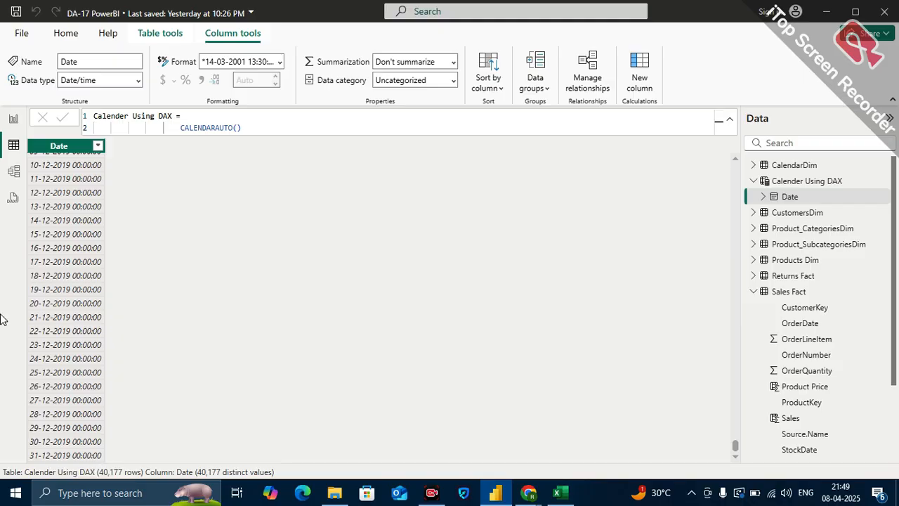
left_click(12, 120)
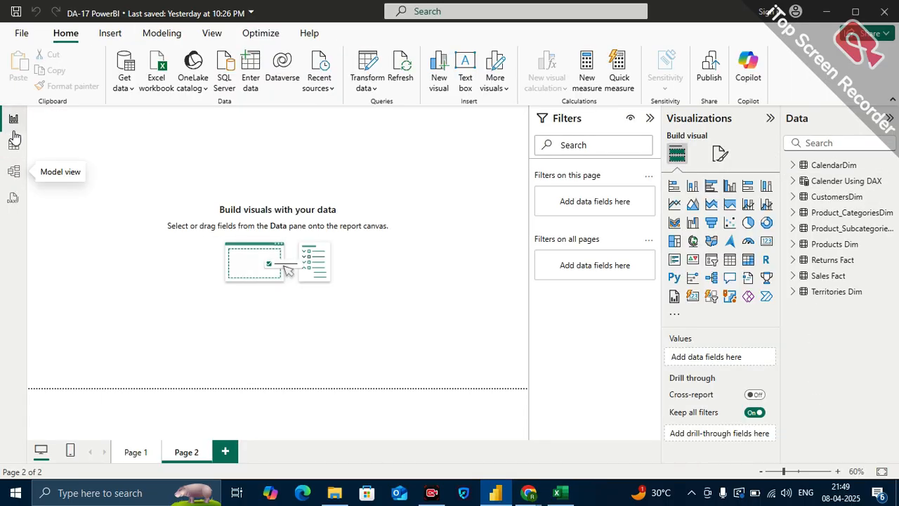
left_click(14, 145)
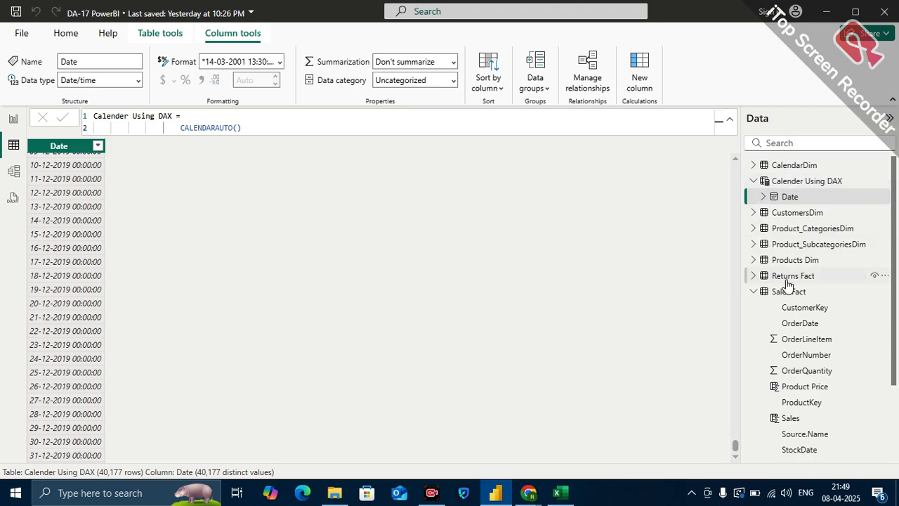
- Examine the CustomersDim table's BirthDate filter list for the earliest date in the model
left_click(794, 216)
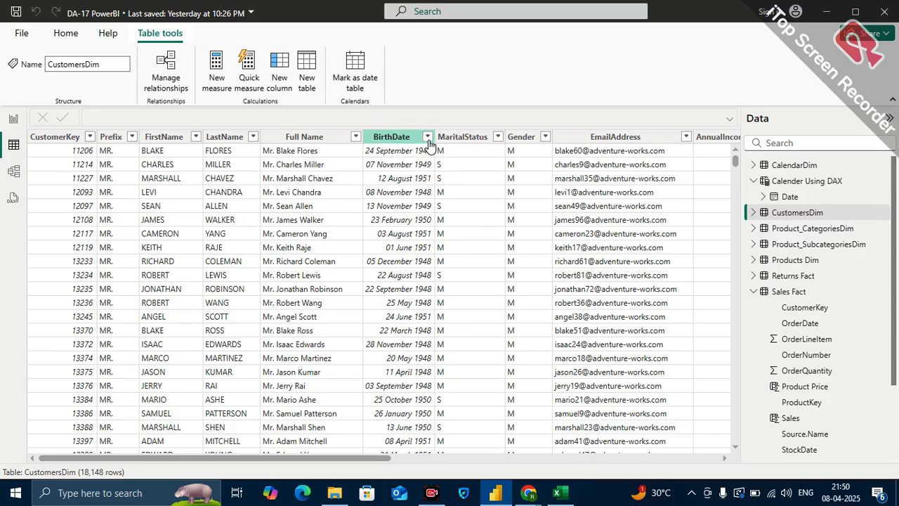
left_click(427, 138)
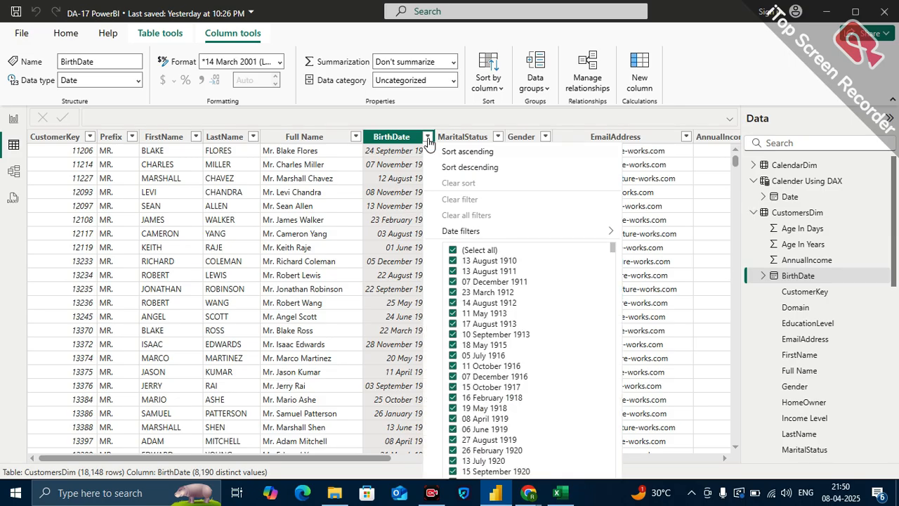
left_click(428, 138)
left_click(428, 138)
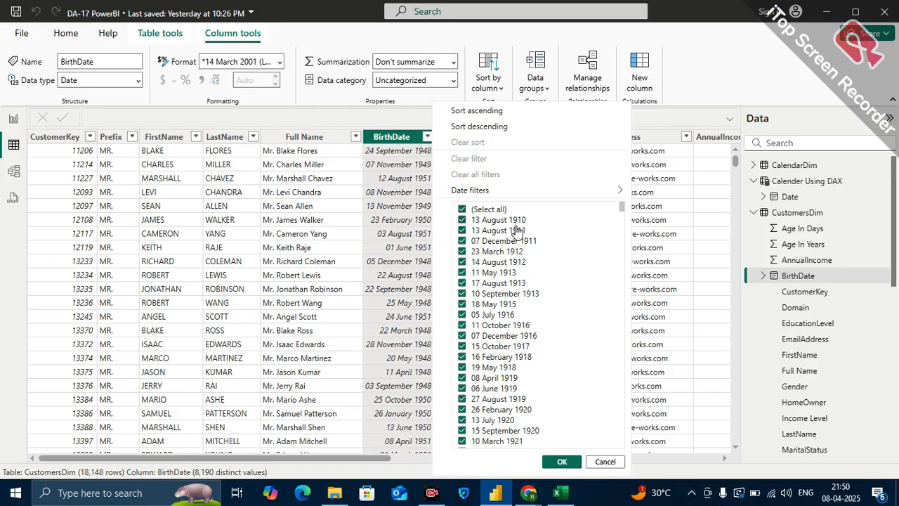
left_click(301, 119)
left_click(13, 119)
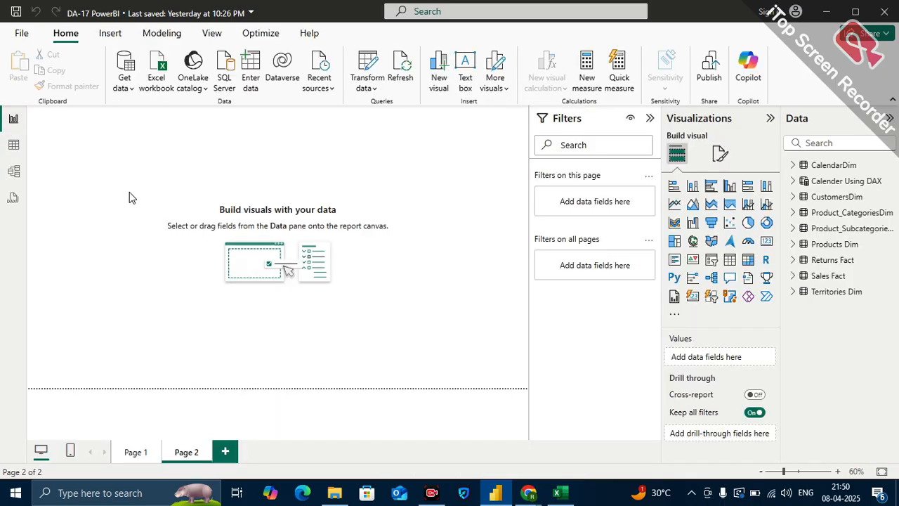
left_click(14, 146)
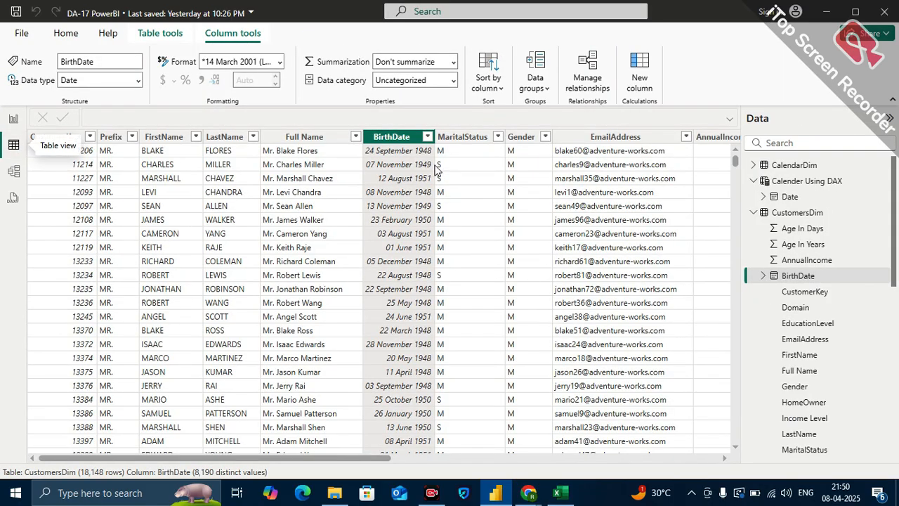
- Set the Date column of the Calender Using DAX table to the Date data type with the *14-03-2001 (Short Date) format
left_click(808, 184)
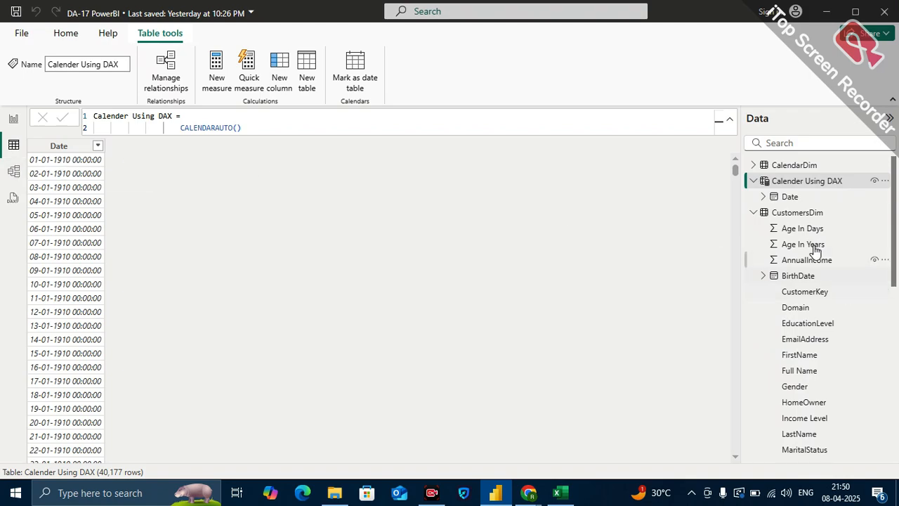
scroll(794, 370, "down", 2)
scroll(793, 372, "up", 2)
scroll(56, 390, "down", 12)
scroll(77, 298, "up", 8)
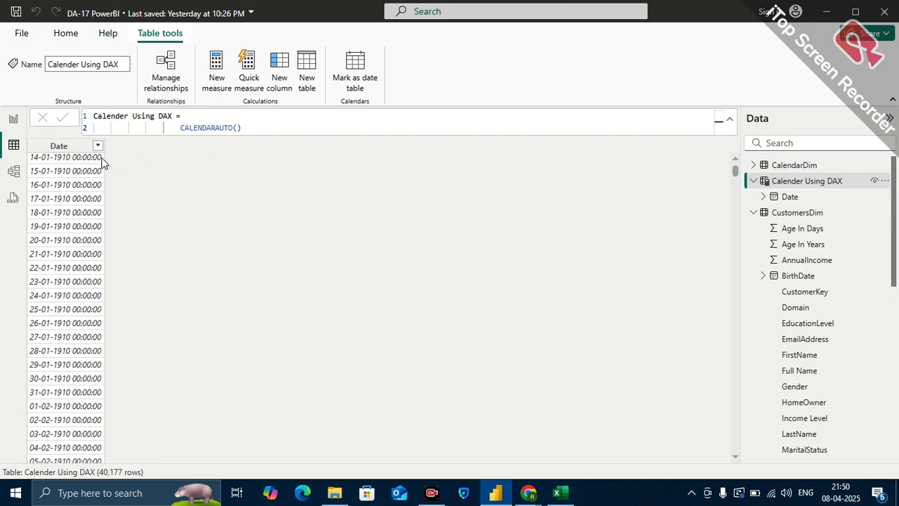
left_click(76, 149)
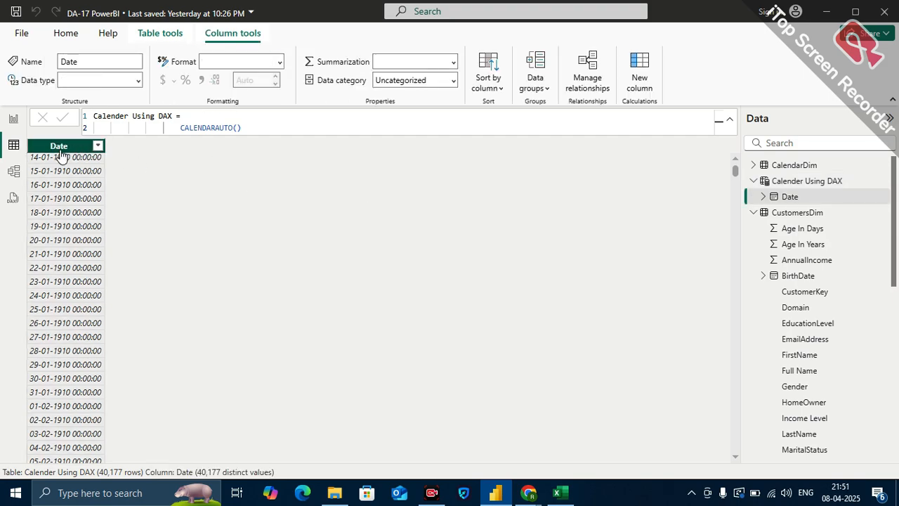
left_click(138, 83)
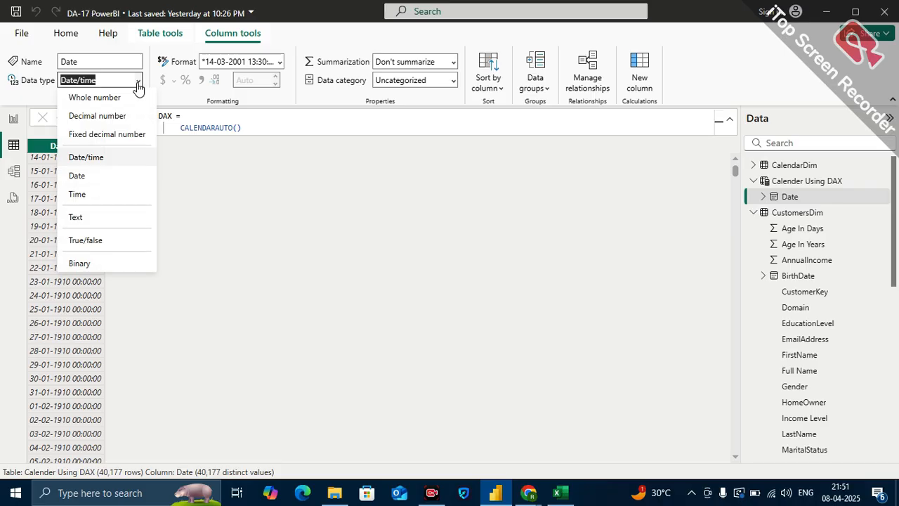
left_click(79, 175)
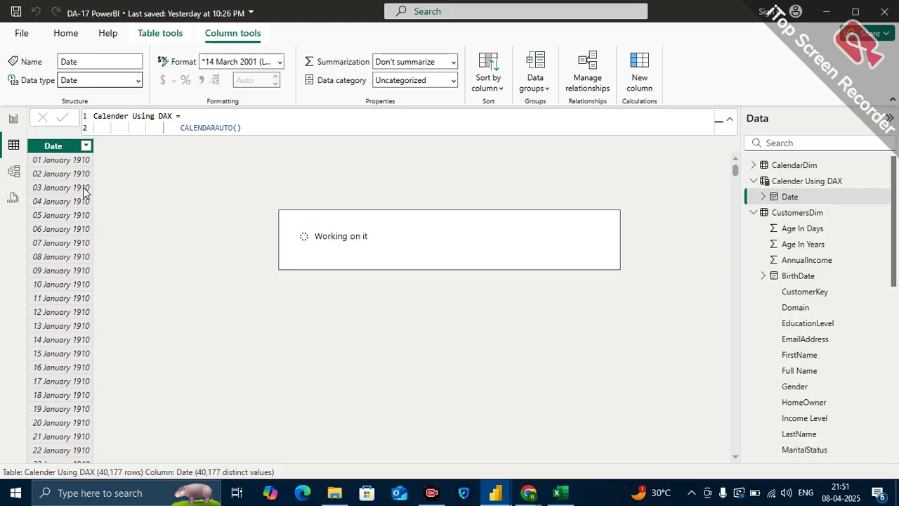
left_click(279, 64)
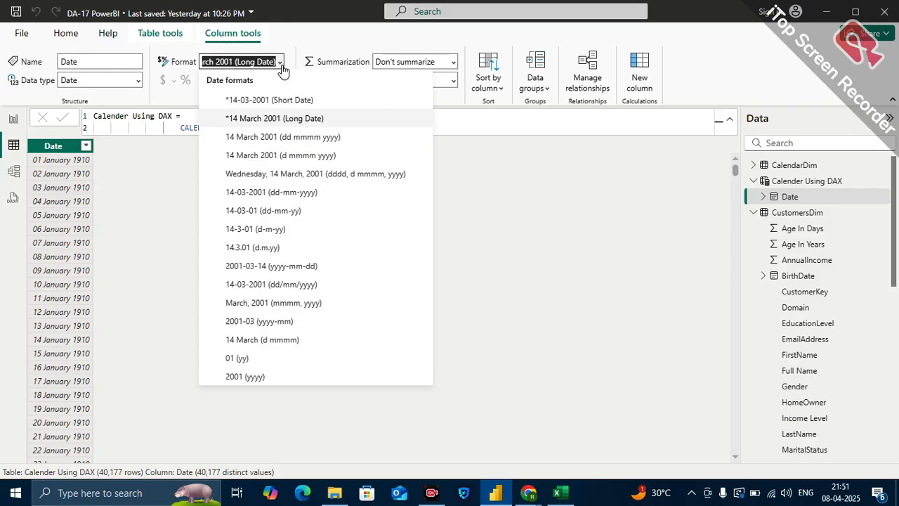
left_click(279, 102)
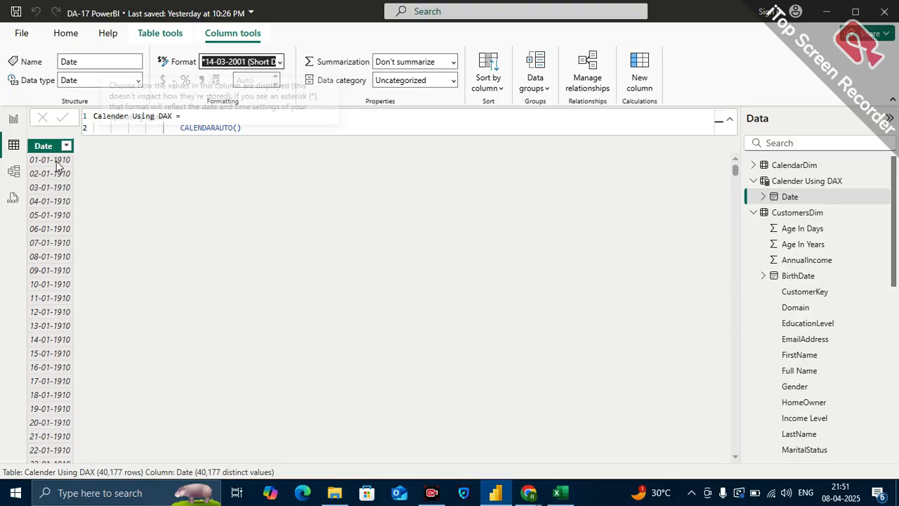
left_click(209, 249)
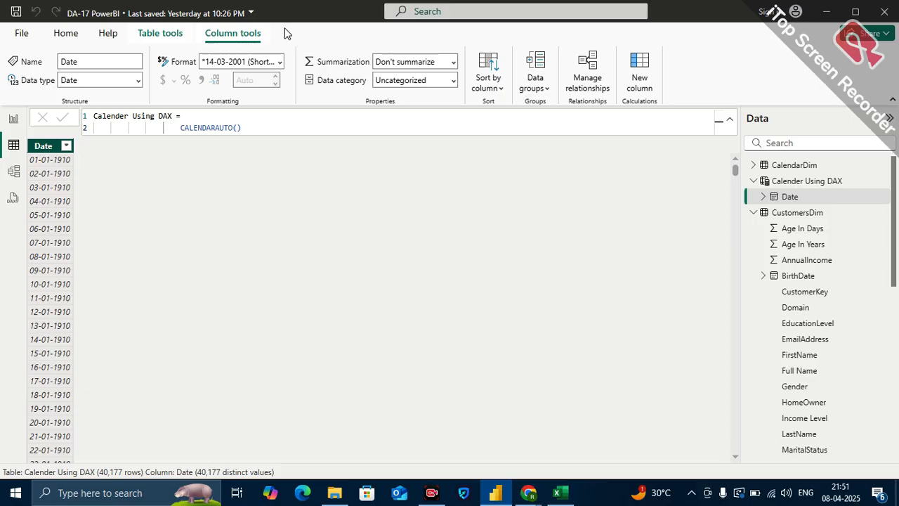
- Add a calculated column to the Calender Using DAX table with the formula year = YEAR('Calender Using DAX'[Date])
left_click(641, 82)
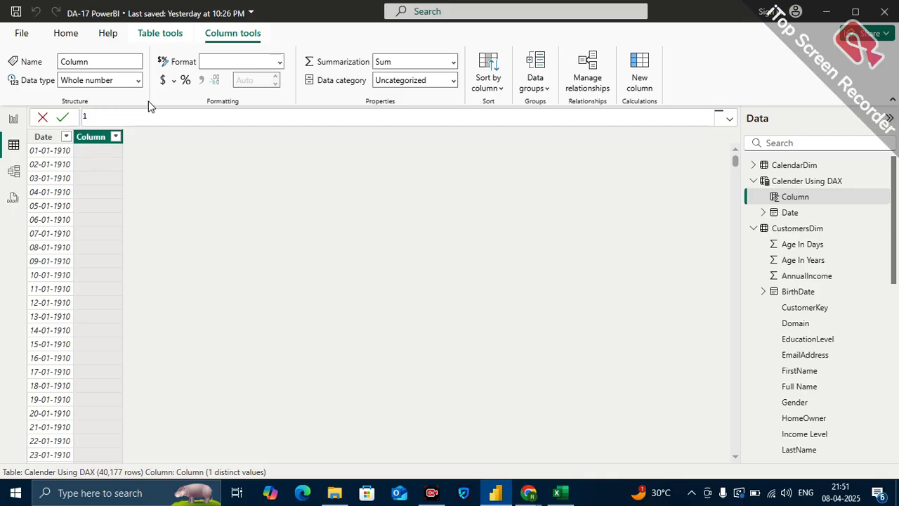
type("ar = year")
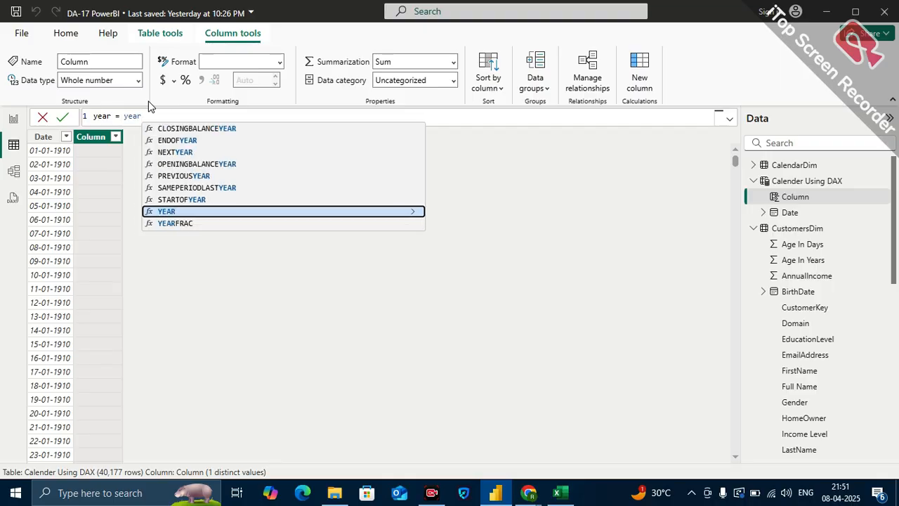
key("Tab")
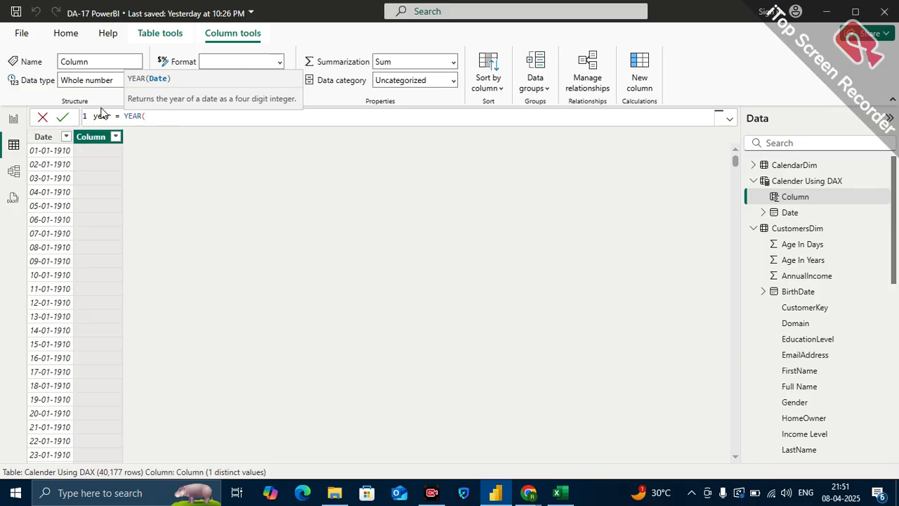
type("cale")
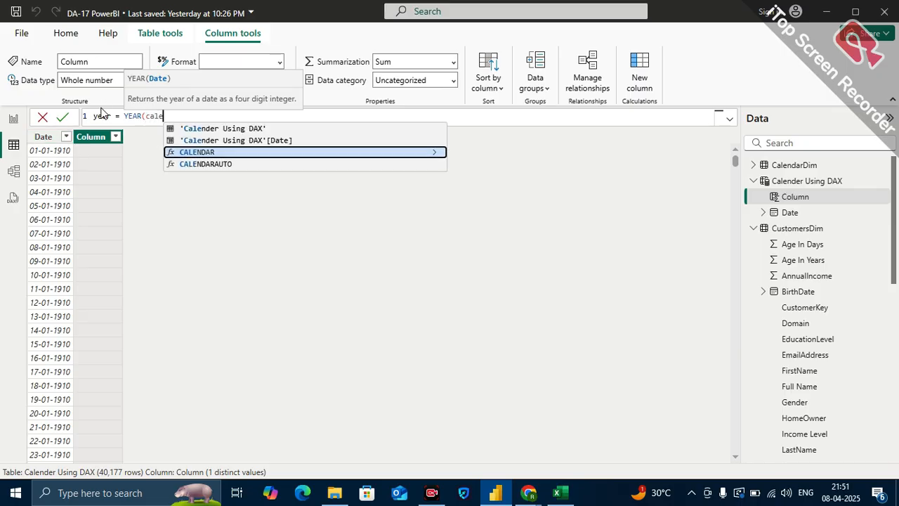
left_click(270, 141)
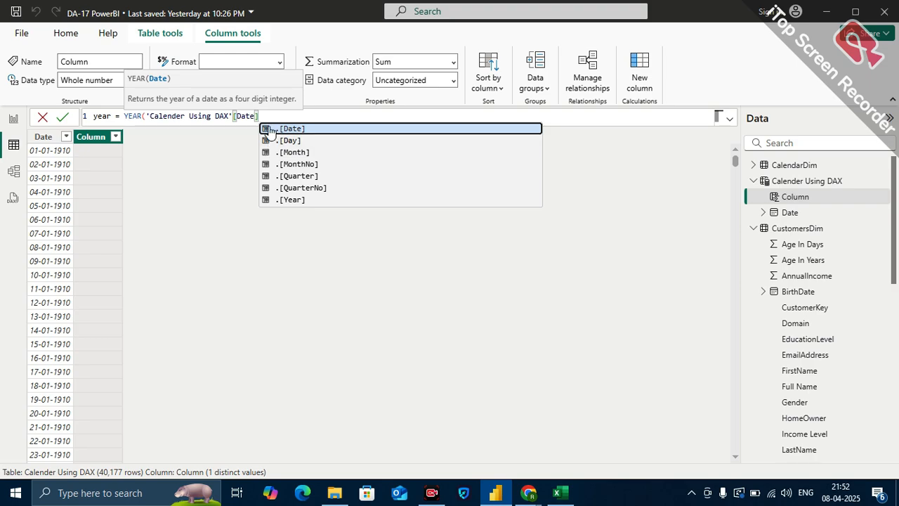
type(")")
key("Return")
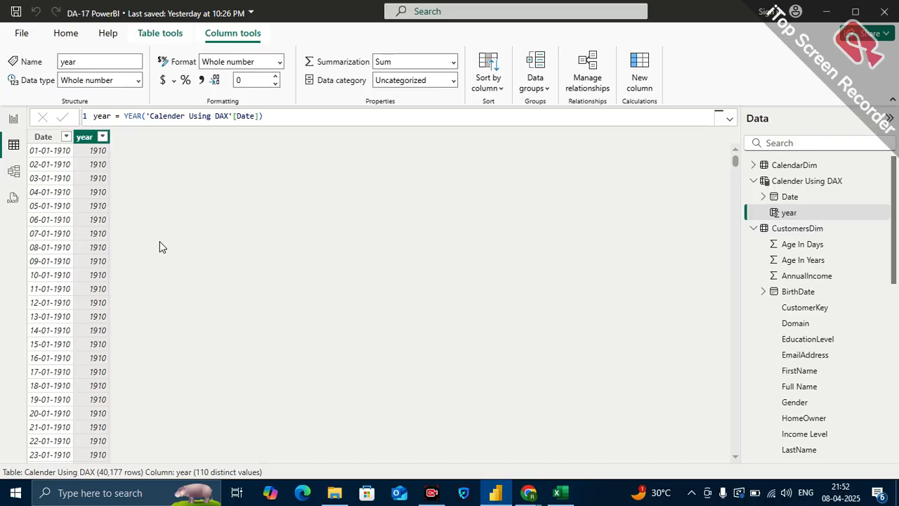
- Add a calculated column Month No = MONTH('Calender Using DAX'[Date]) to the Calender Using DAX table and check its list of distinct values
left_click(42, 137)
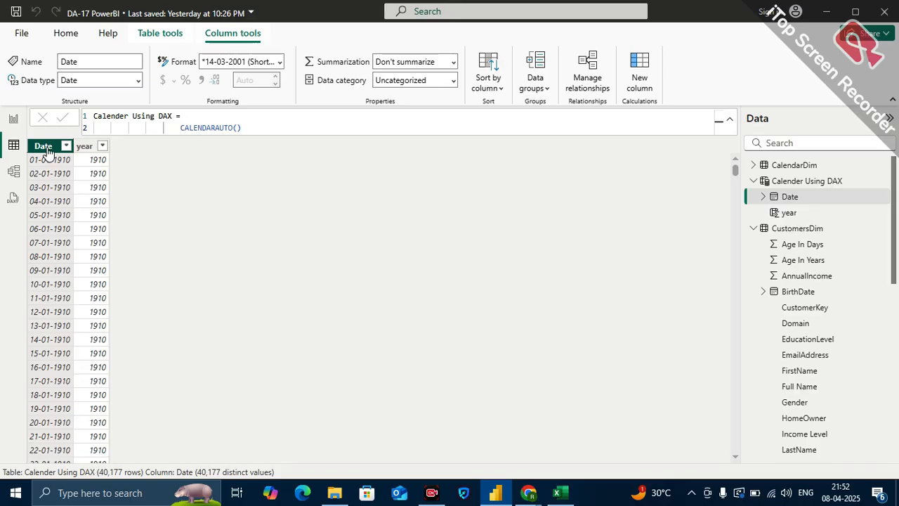
left_click(640, 77)
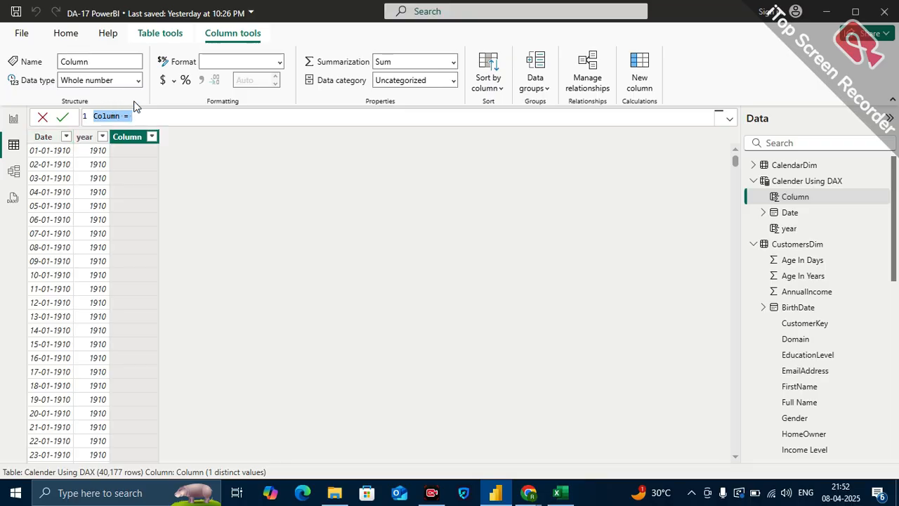
key("BackSpace")
type("Month No")
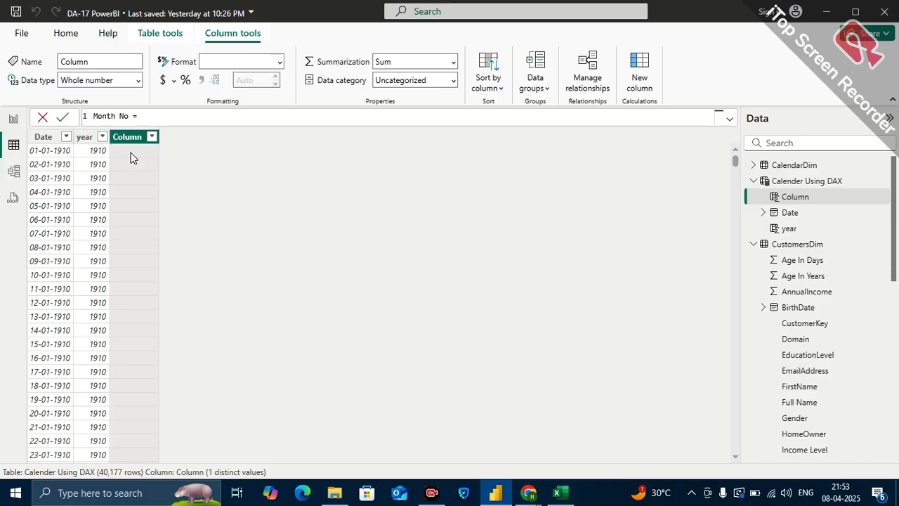
type("month")
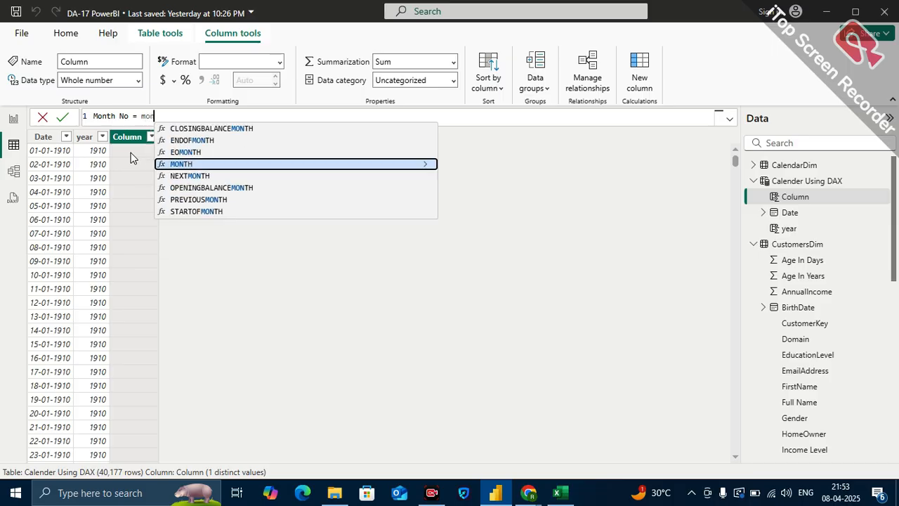
left_click(192, 165)
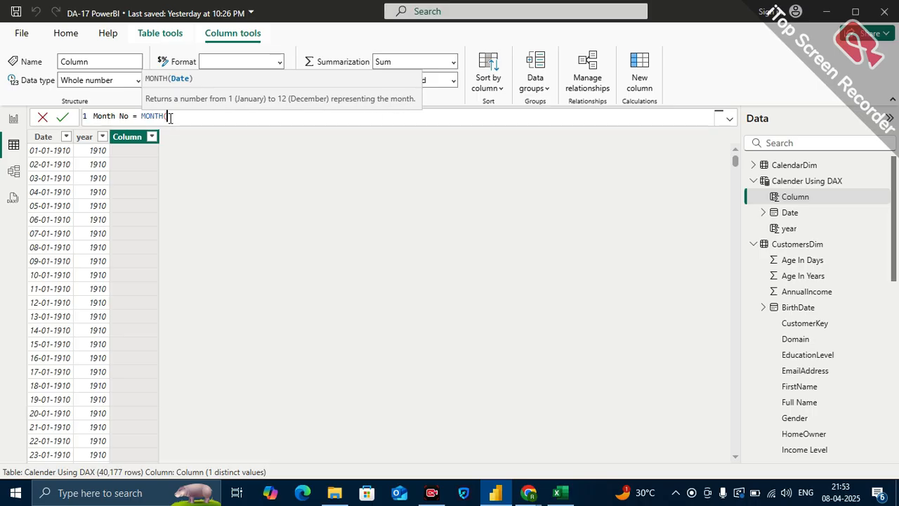
type("cale")
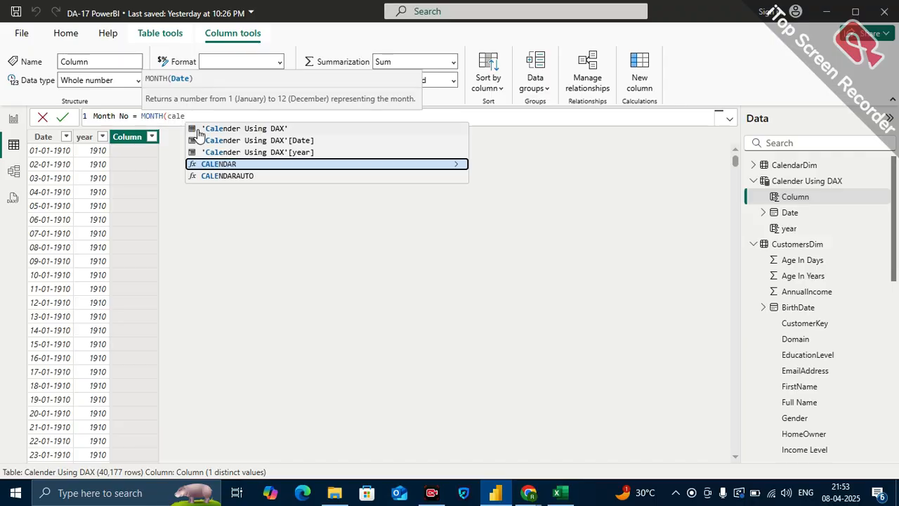
left_click(260, 151)
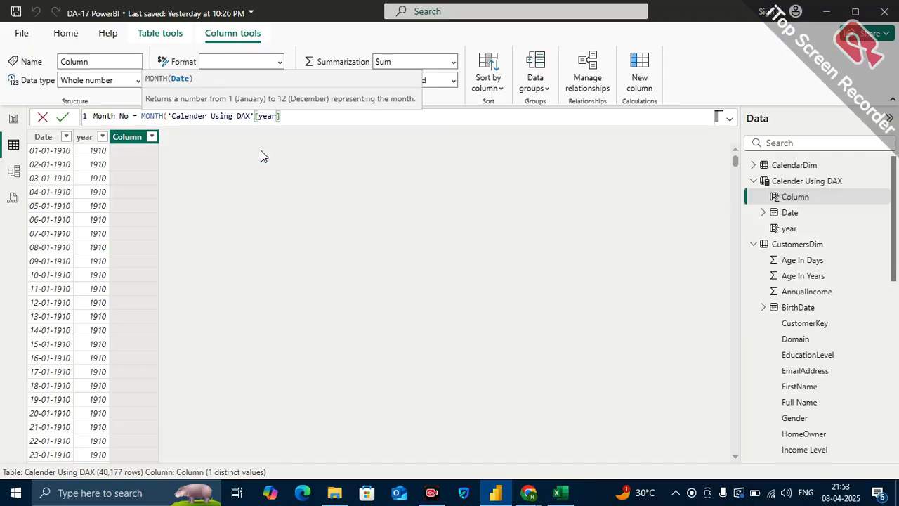
key("BackSpace")
key("BackSpace")
key("BackSpace")
key("BackSpace")
key("BackSpace")
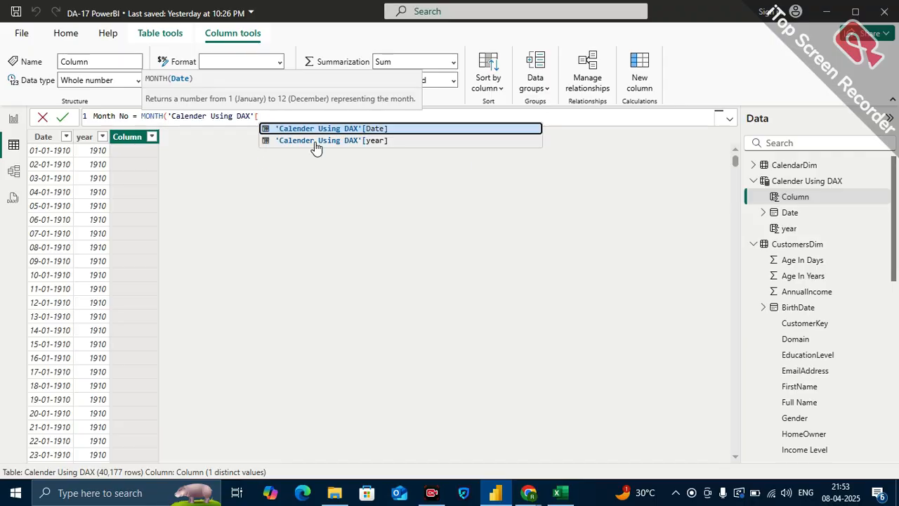
left_click(338, 129)
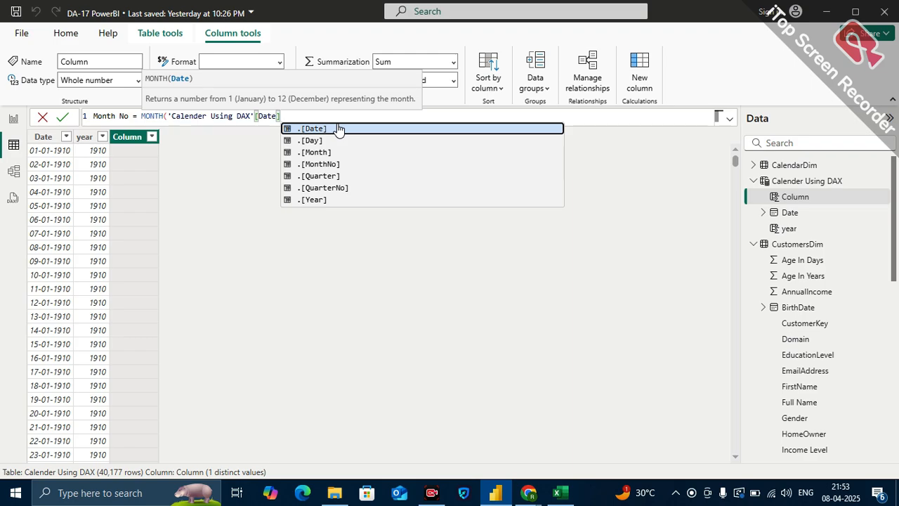
type(")")
key("Return")
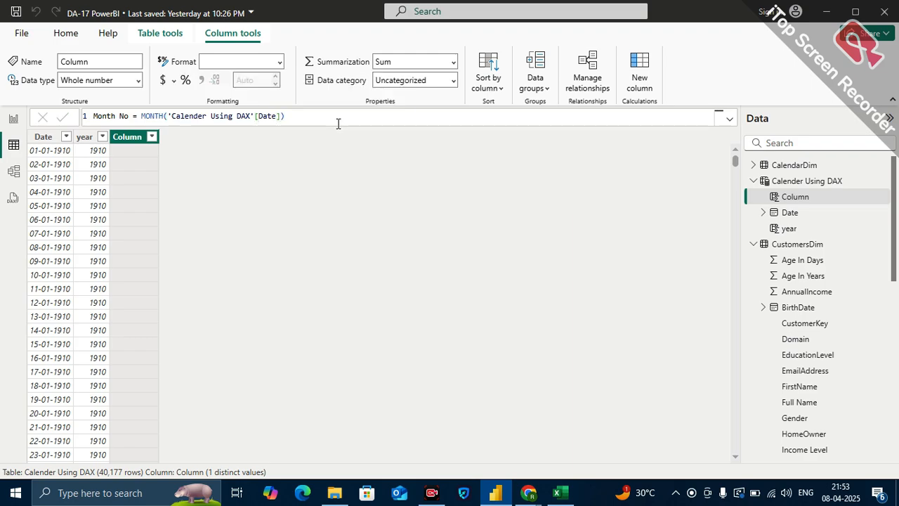
left_click(161, 137)
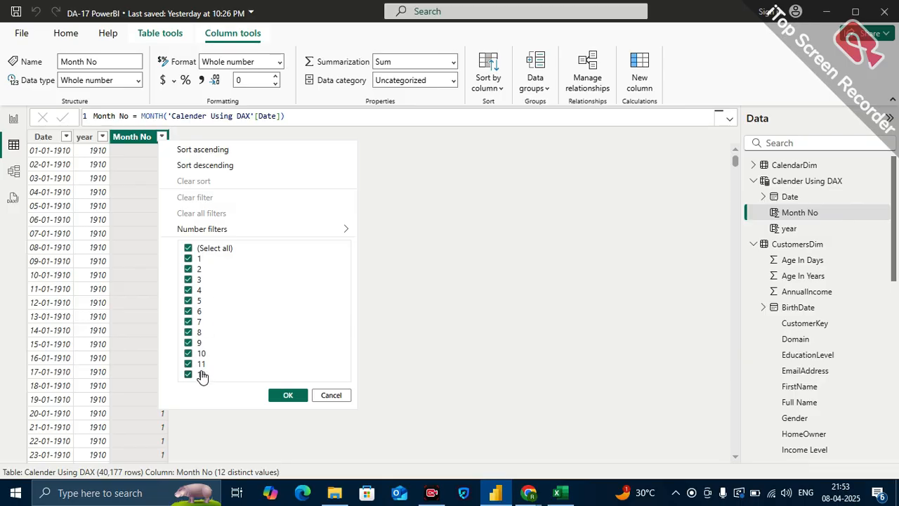
left_click(328, 396)
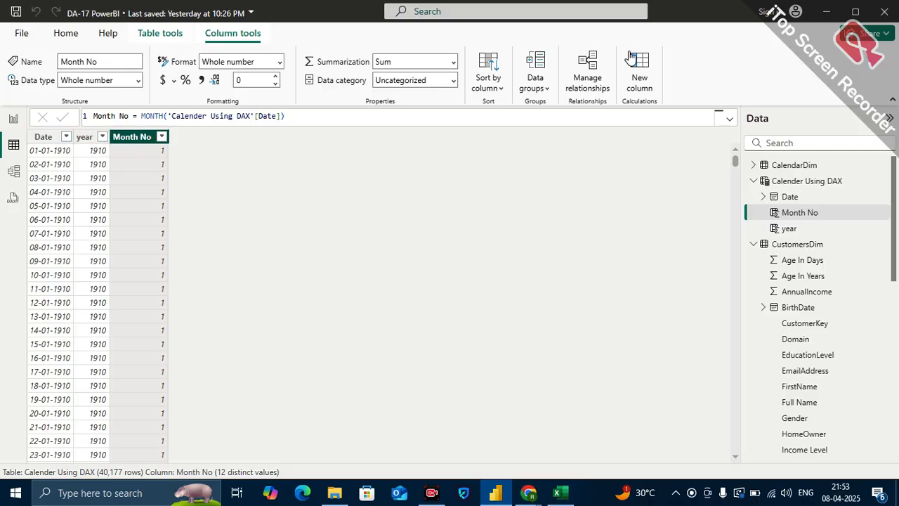
- Add a calculated column to the Calender Using DAX table with the formula Month Name = FORMAT('Calender Using DAX'[Date],"MMMM")
left_click(645, 86)
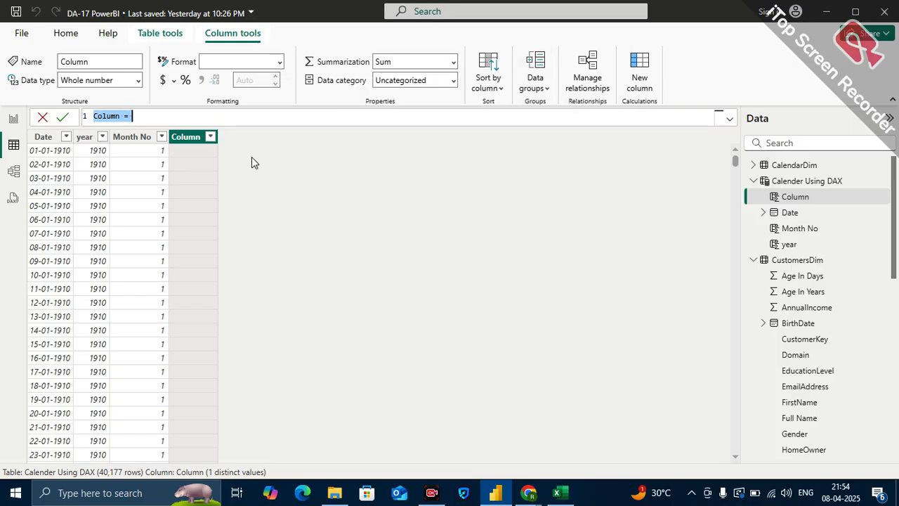
type("Mon")
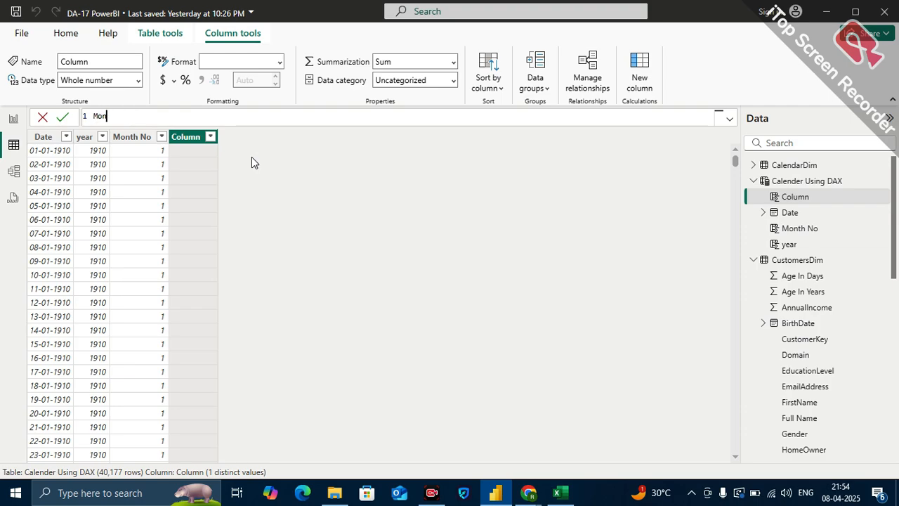
type("th Name = form")
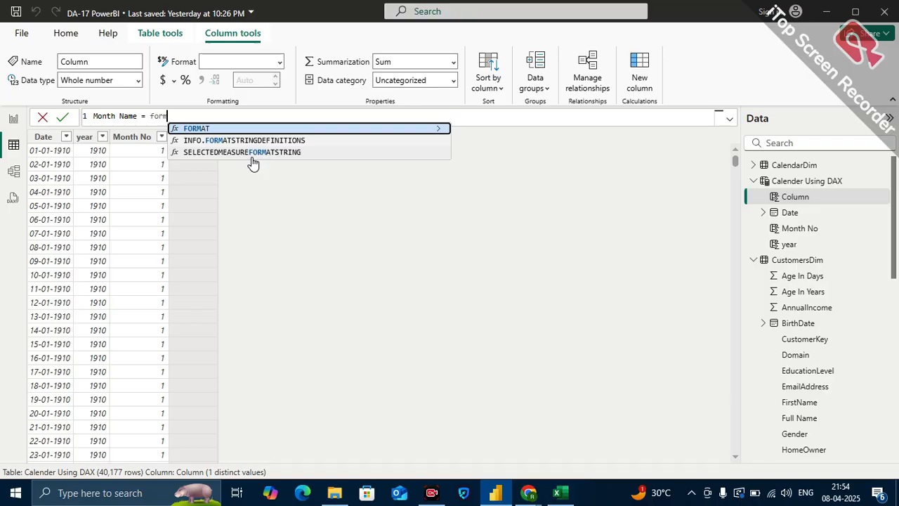
key("Tab")
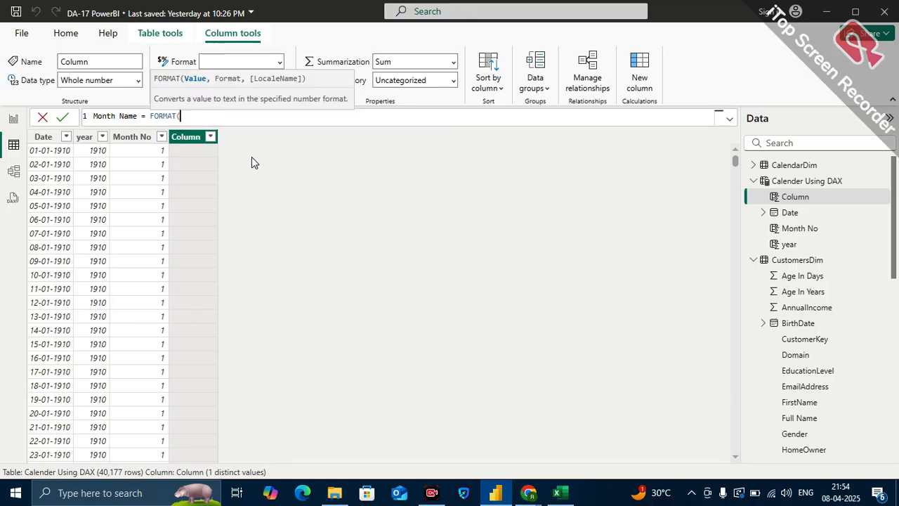
type("cale")
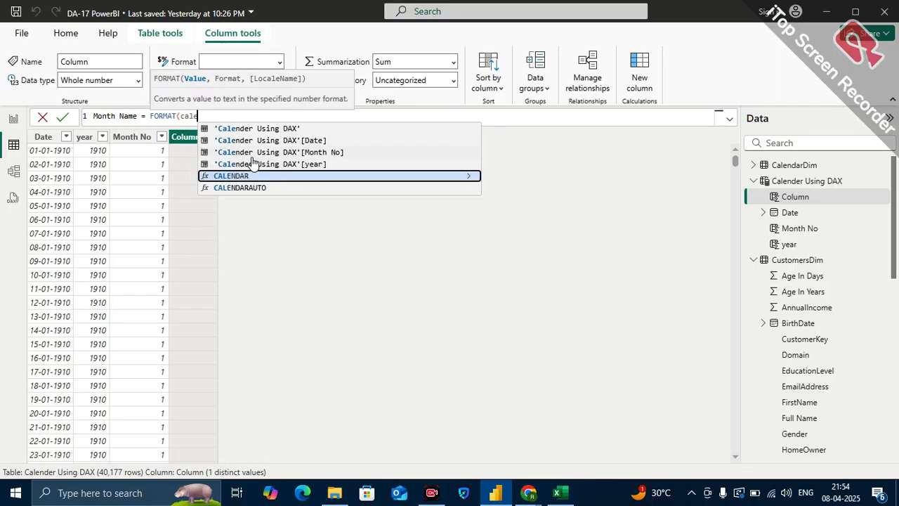
left_click(302, 141)
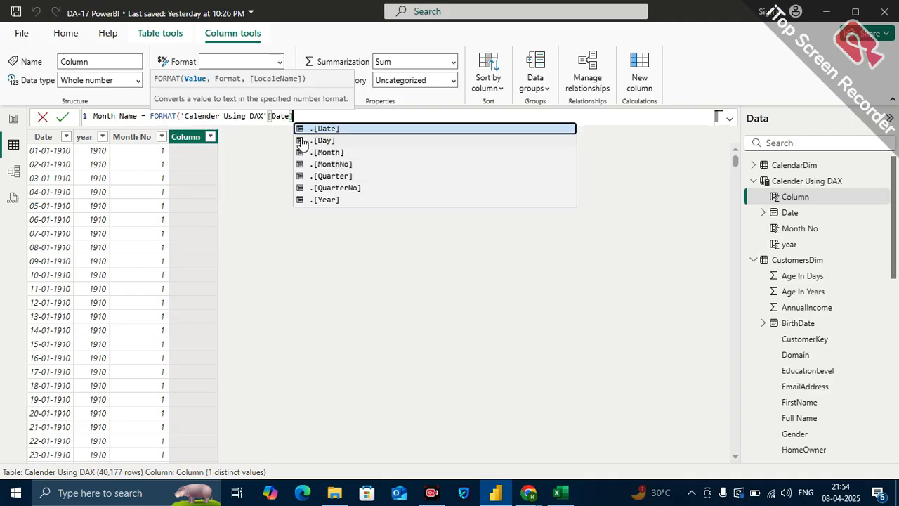
key("Escape")
type(",")
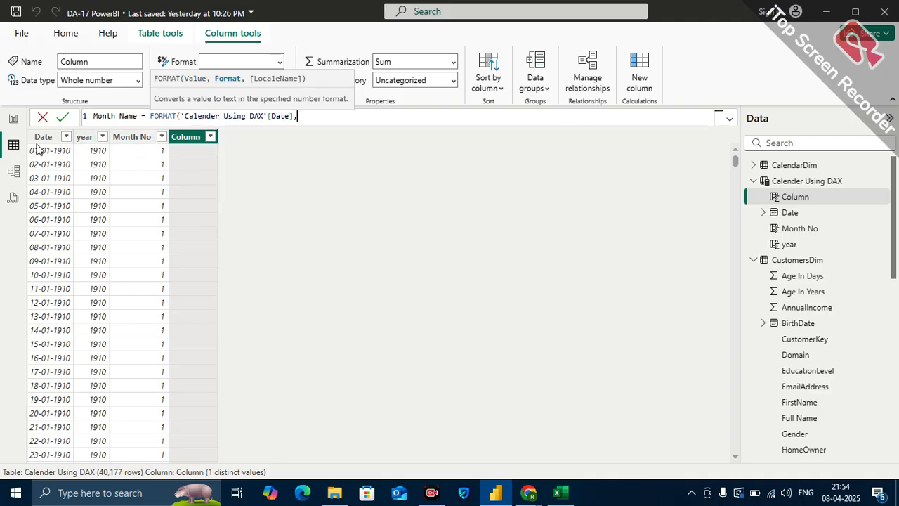
type("\"MMMM\"")
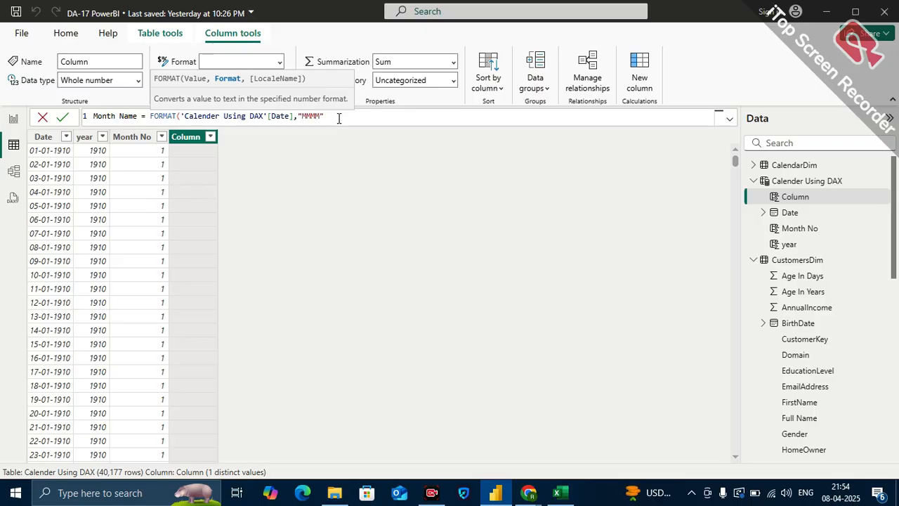
type("\")")
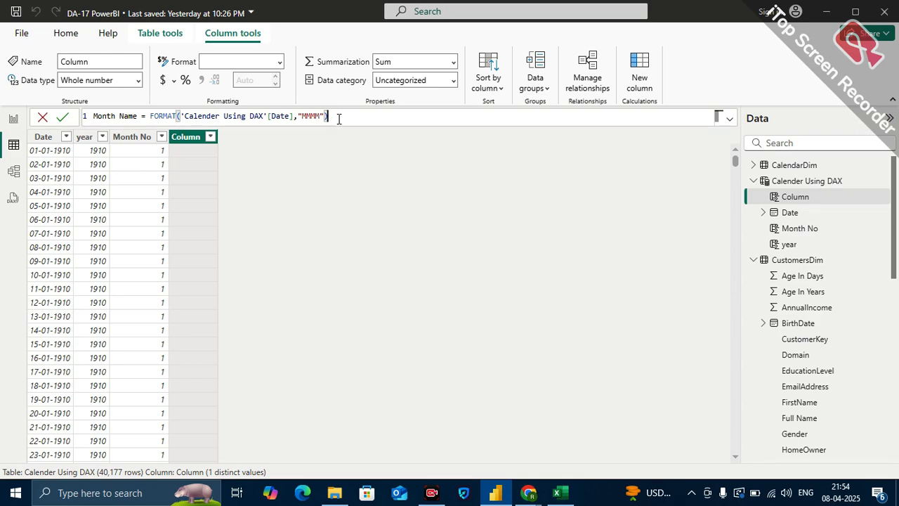
key("Return")
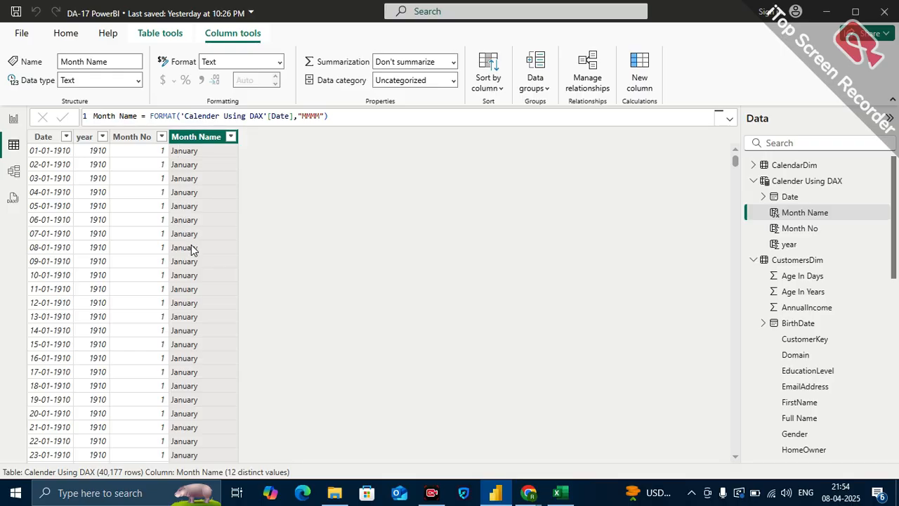
- Change the format string in the Month Name formula to "MMM" and check the column's list of distinct values
left_click(319, 116)
double_click(319, 116)
type("MMM")
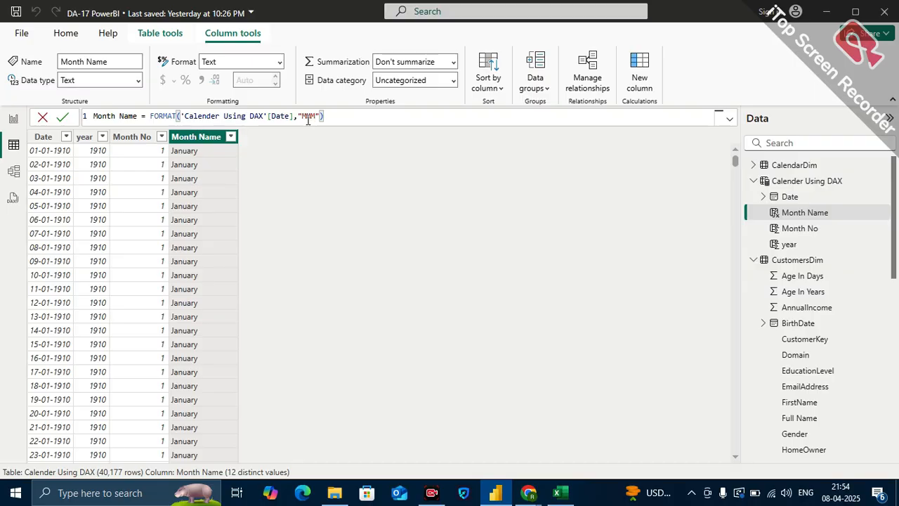
key("Return")
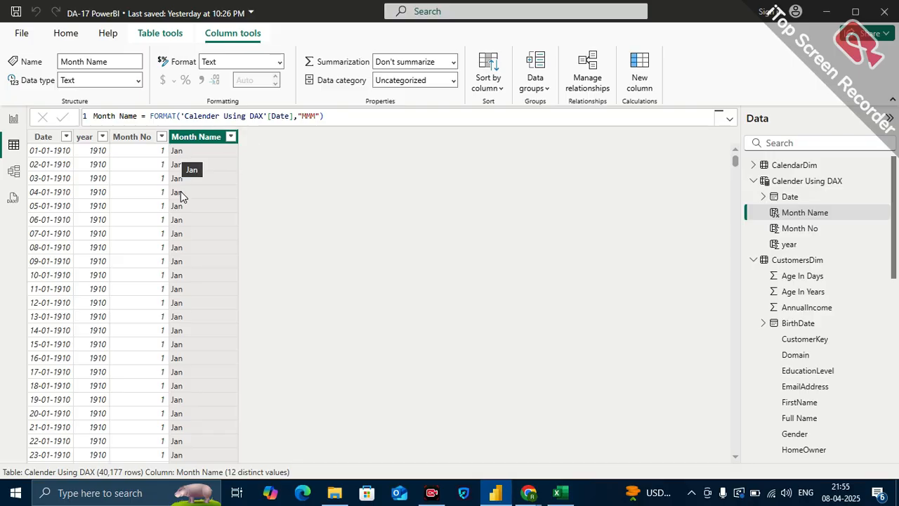
left_click(231, 136)
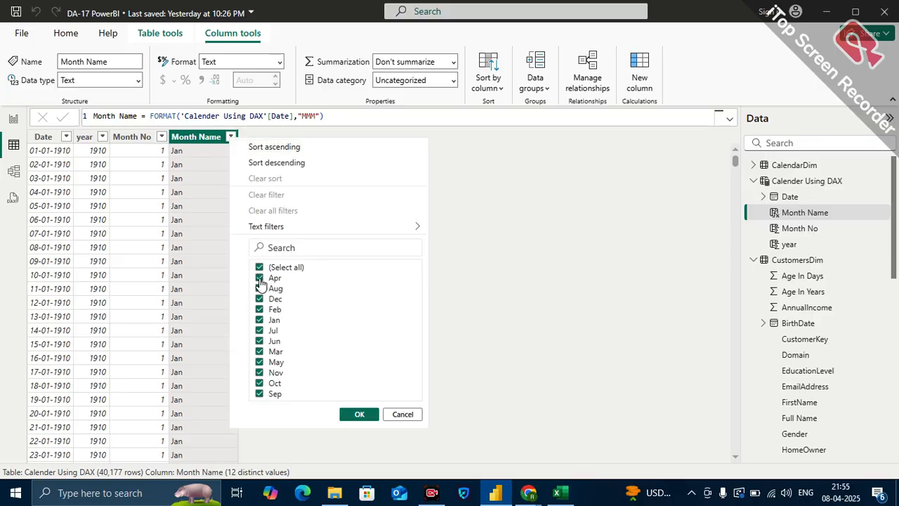
left_click(409, 415)
- Change the format string in the Month Name formula to "MM" and check the column's list of distinct values
double_click(316, 115)
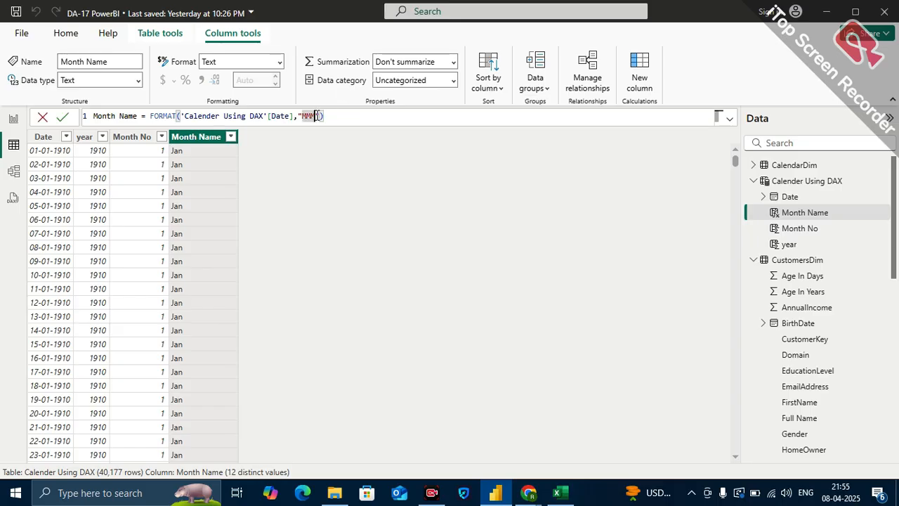
type("MM")
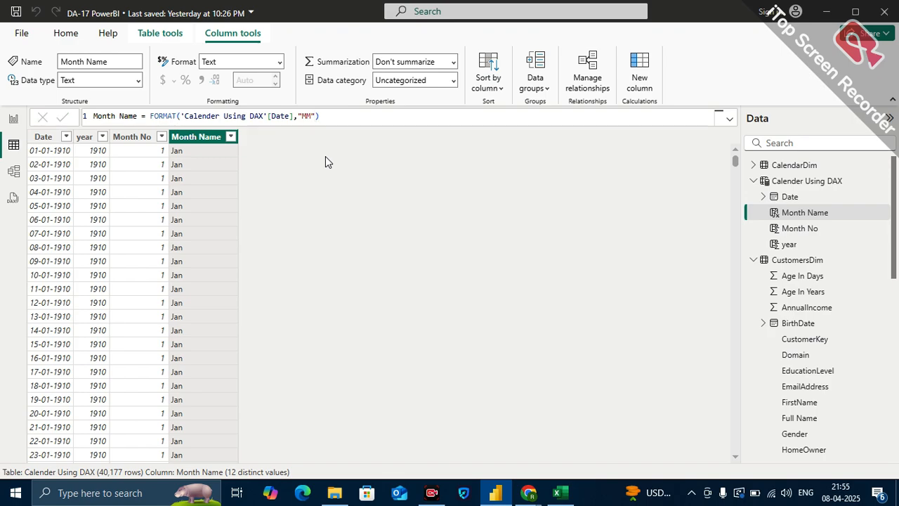
key("Return")
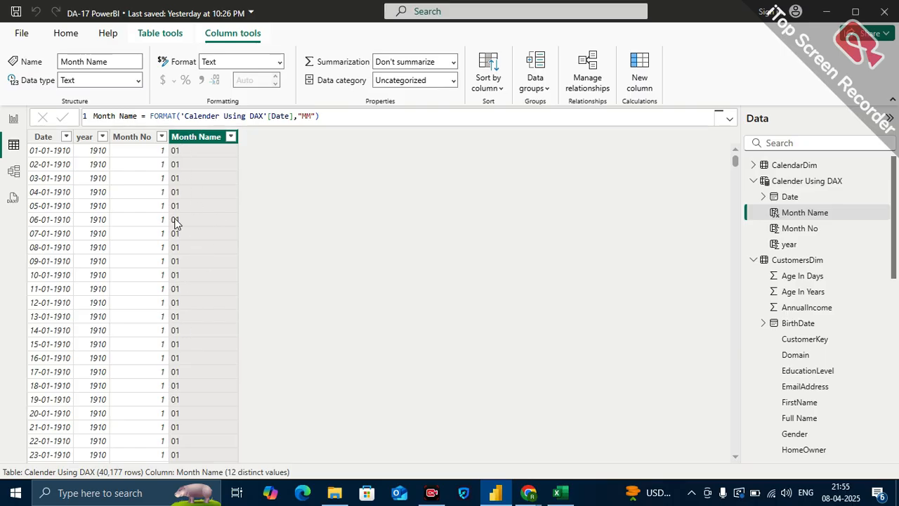
left_click(231, 137)
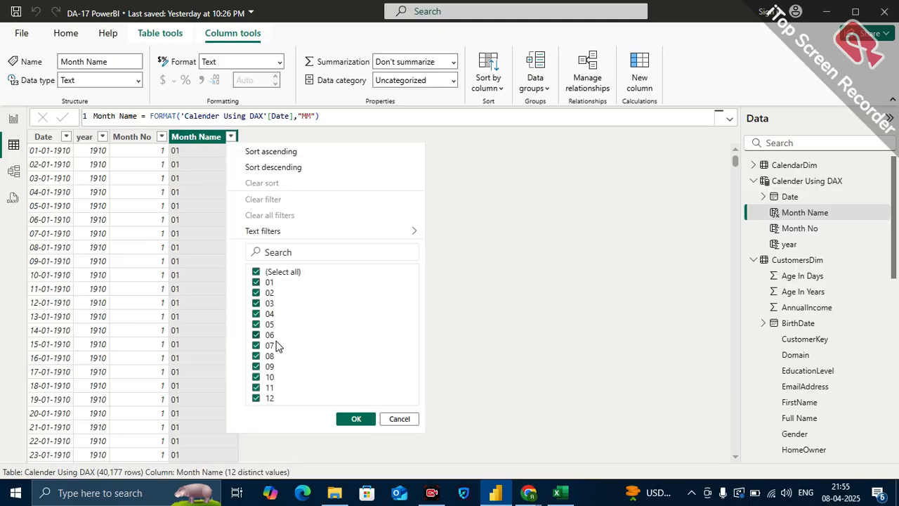
left_click(391, 420)
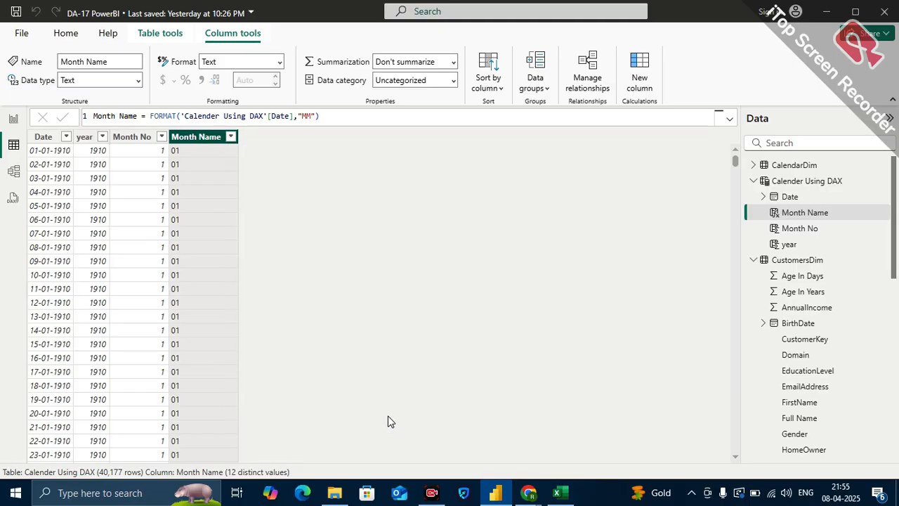
- Change the format string in the Month Name formula to "M"
double_click(307, 116)
type("M")
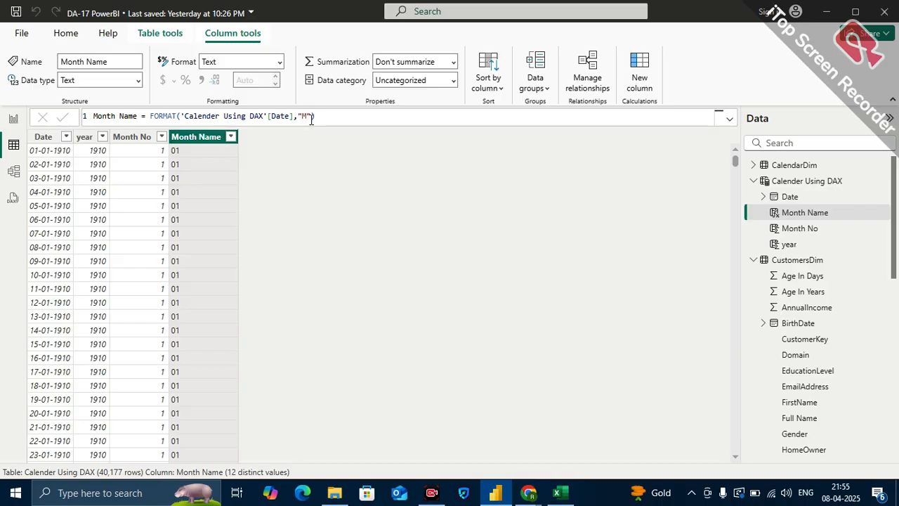
key("Return")
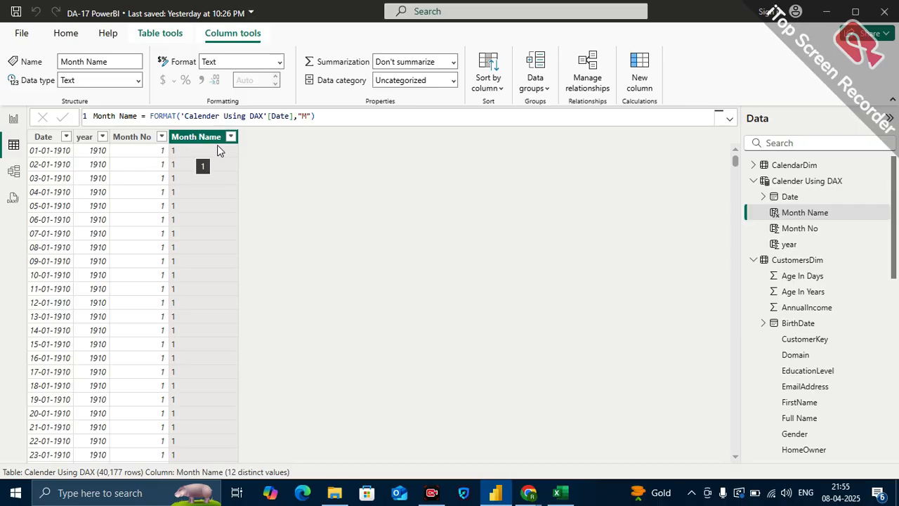
- Compare the data types of the Month No and Month Name columns and view the data type options for Month Name
left_click(144, 137)
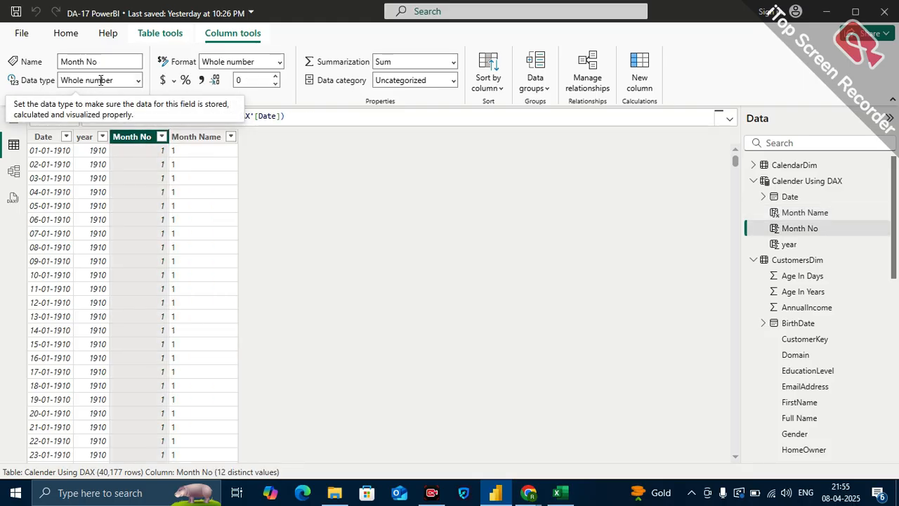
left_click(192, 139)
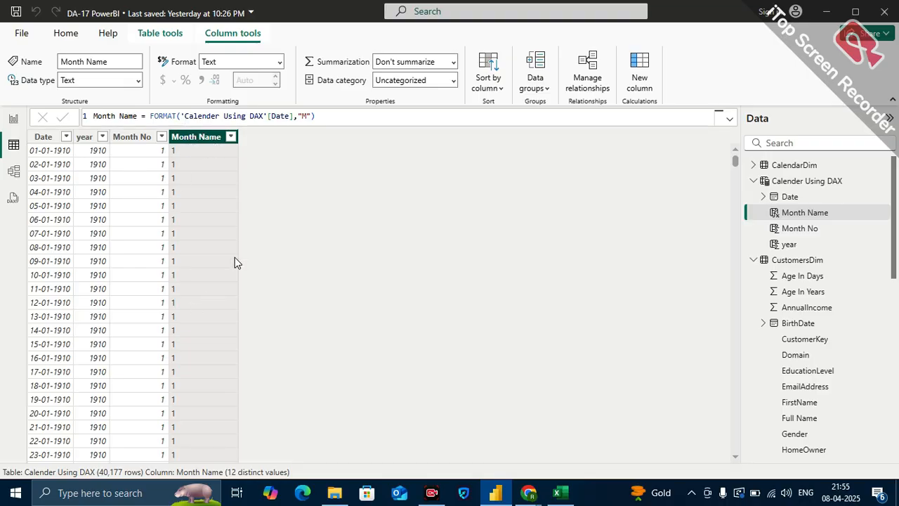
left_click(137, 81)
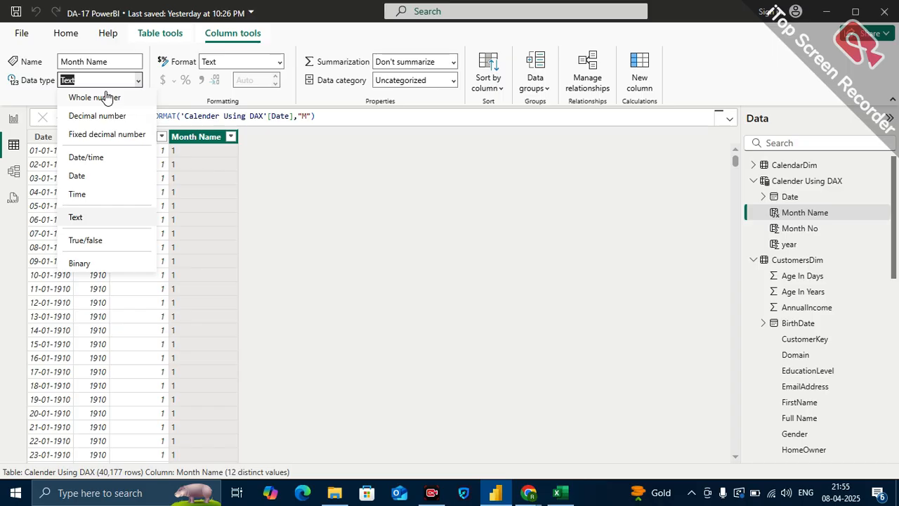
- Change the format string in the Month Name formula to "MMM"
left_click(306, 116)
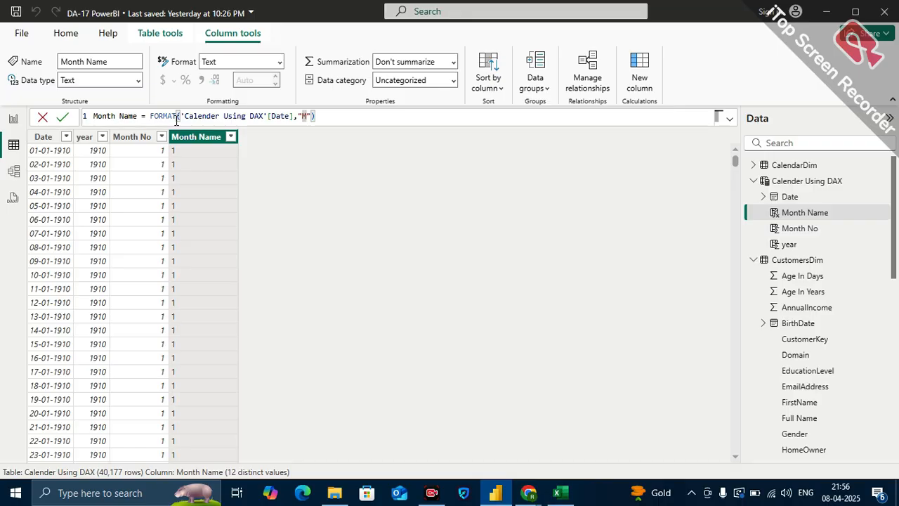
type("MM")
key("Return")
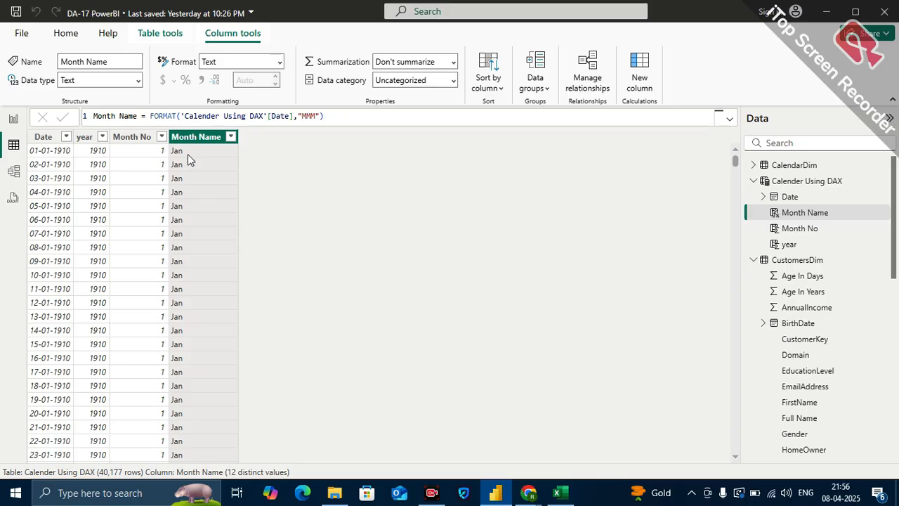
- Add a calculated column to the Calender Using DAX table with Qtr No = QUARTER('Calender Using DAX'[Date]) and check its list of distinct values
left_click(59, 141)
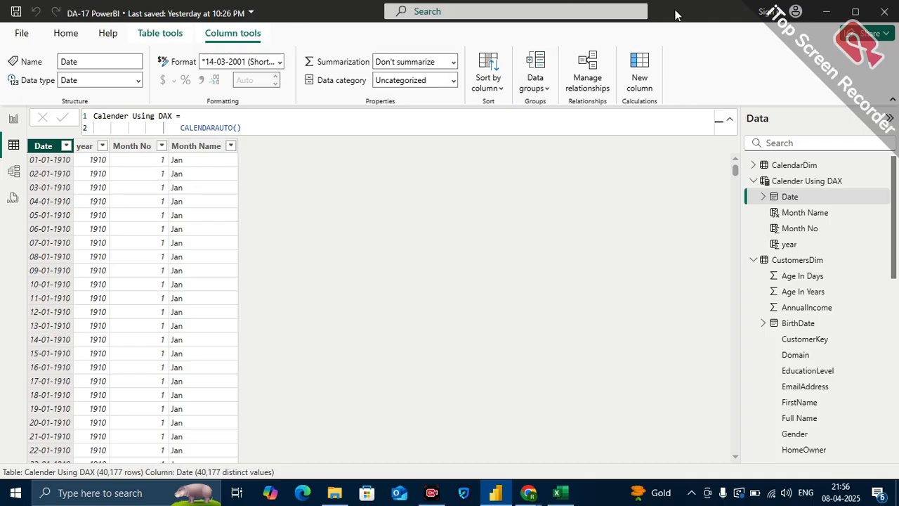
left_click(644, 70)
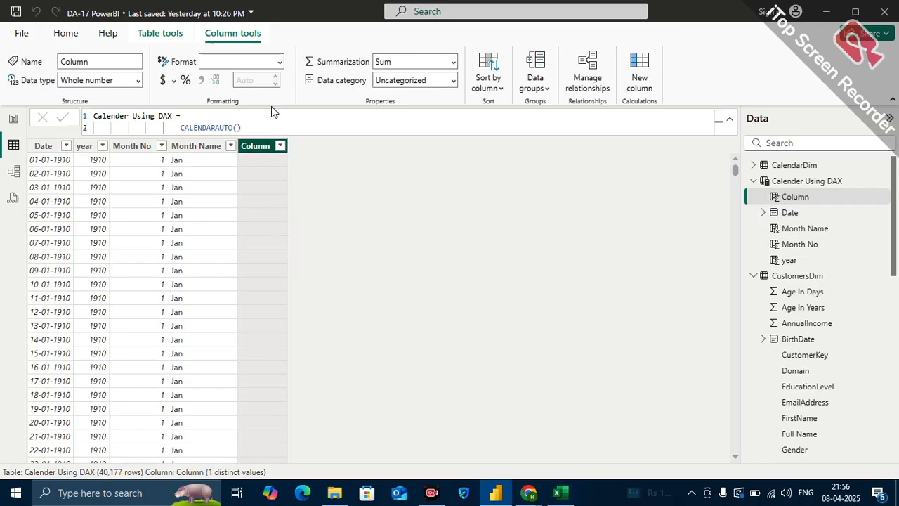
key("BackSpace")
type("Qtr")
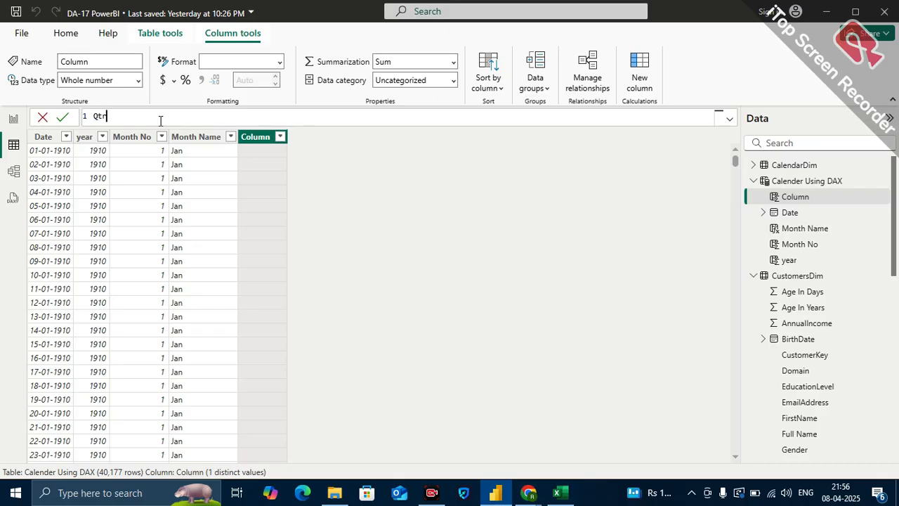
type(" No = qua")
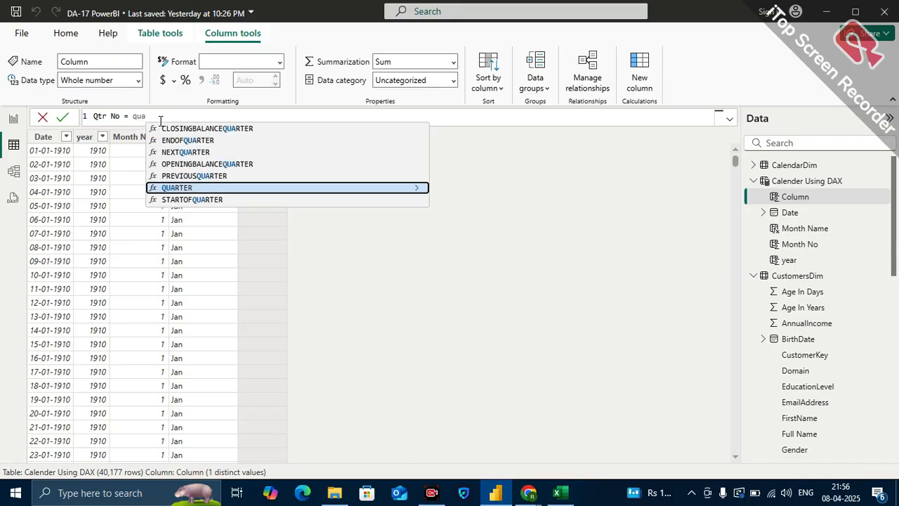
key("Tab")
type("cale")
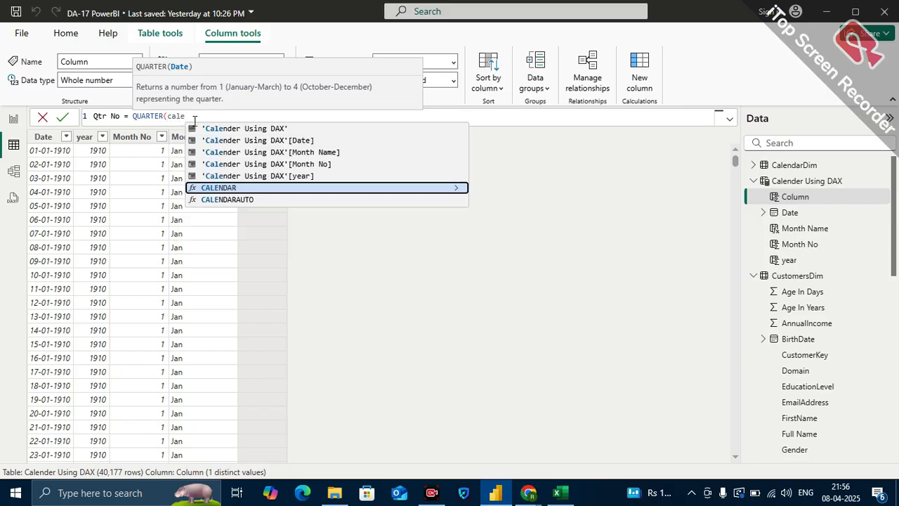
left_click(276, 141)
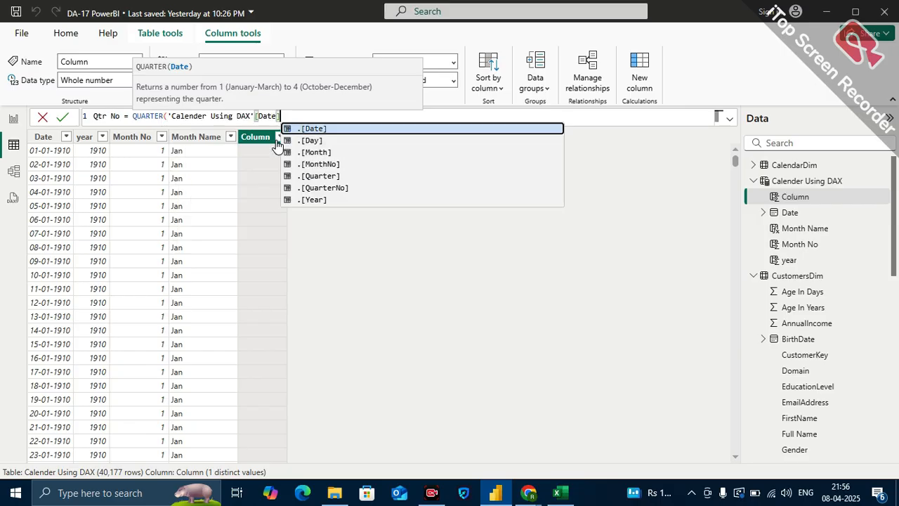
type(")")
key("Return")
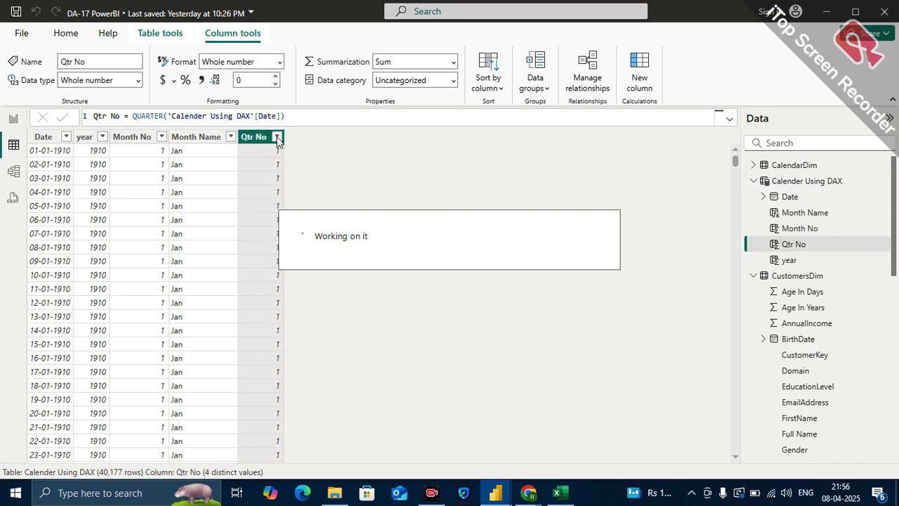
left_click(277, 140)
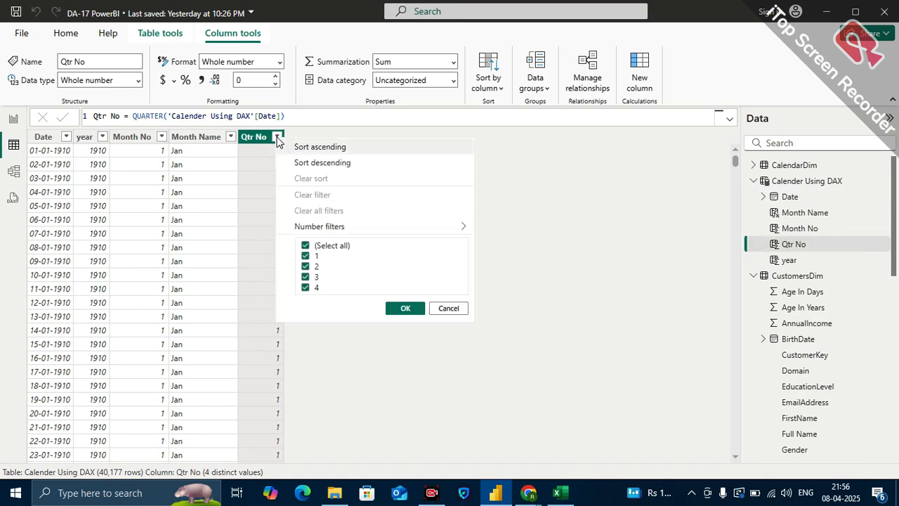
left_click(450, 308)
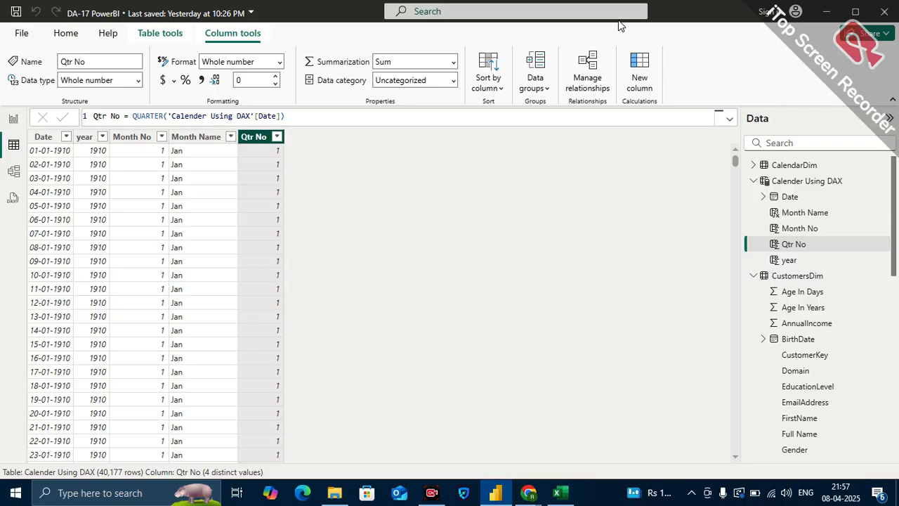
- Add a calculated column with Qtr Name = "Q" & "-" & 'Calender Using DAX'[Qtr No] and check its list of distinct values
left_click(644, 87)
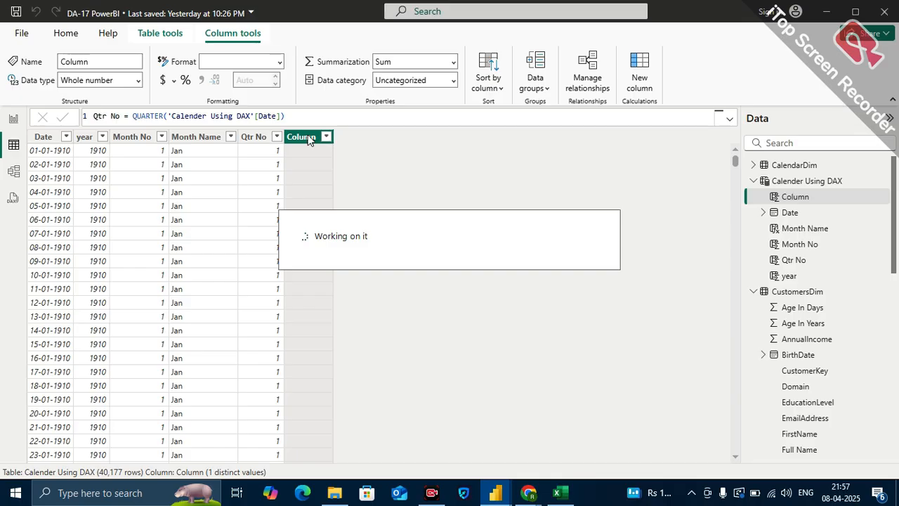
type("Q")
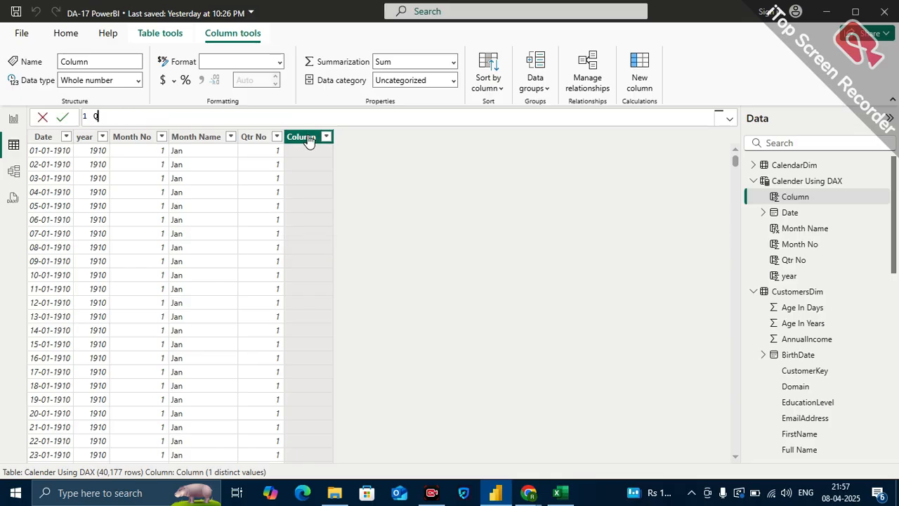
type("tr ")
type("Name =")
type("\"Q")
type("\" &")
type("[")
type("-")
type("&")
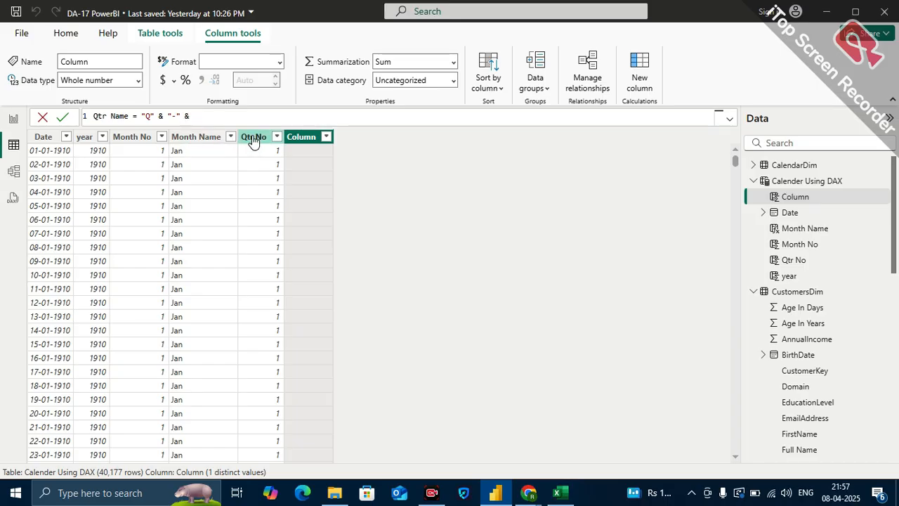
type(" Qtr")
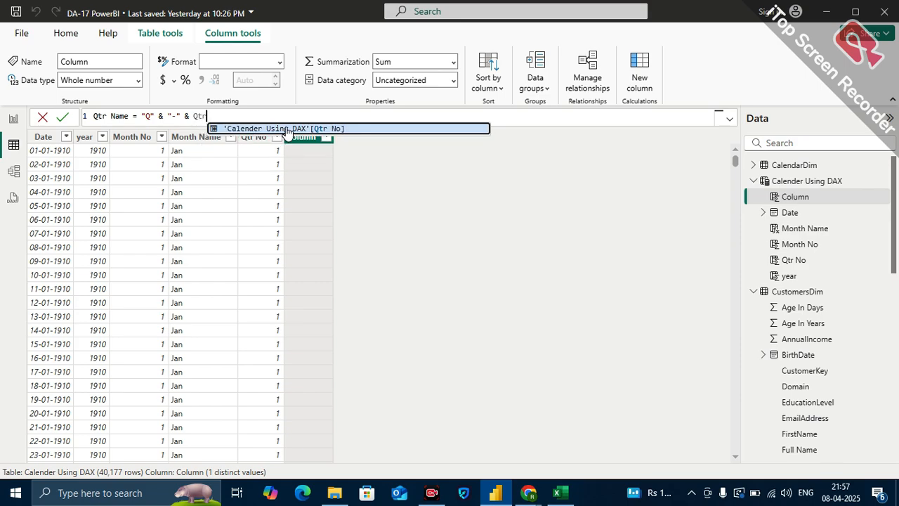
left_click(286, 128)
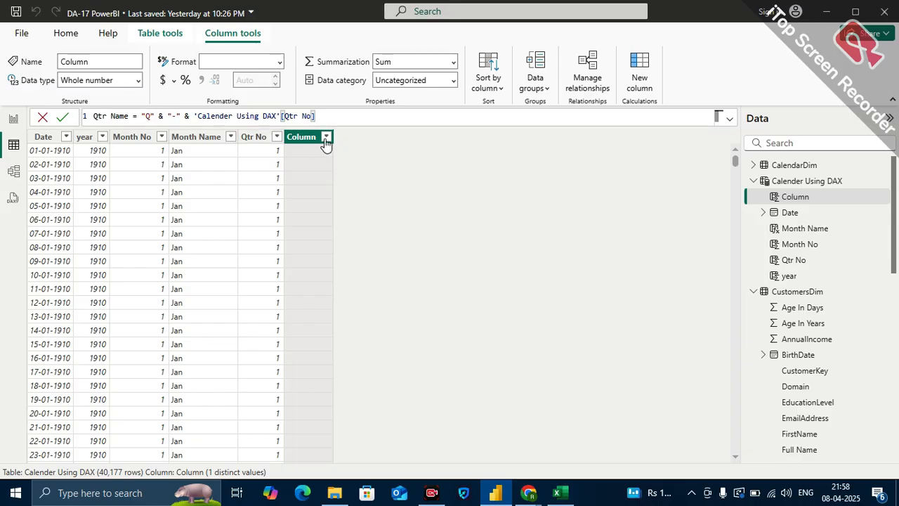
key("Return")
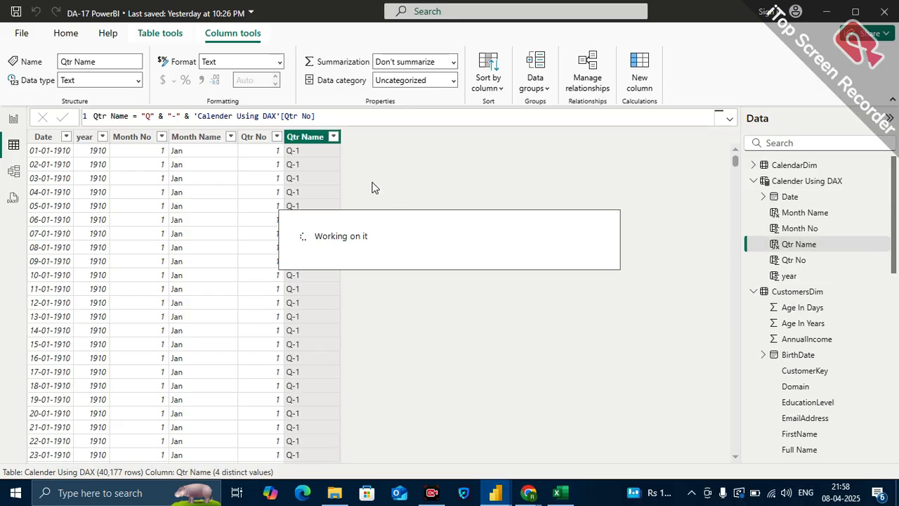
left_click(334, 136)
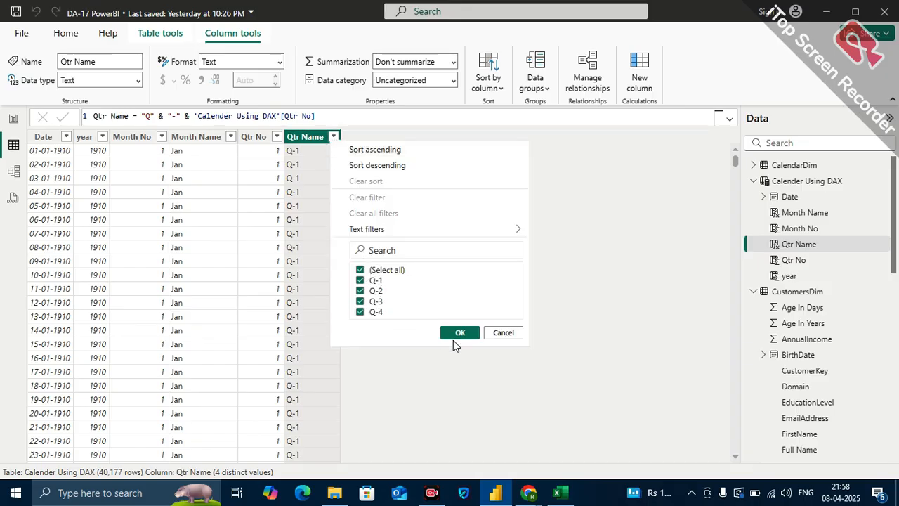
left_click(503, 333)
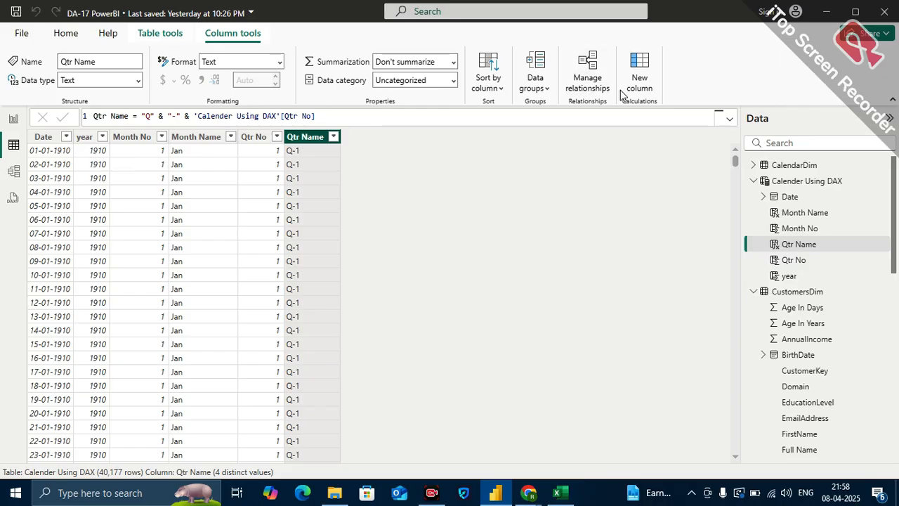
- Add a calculated column with the formula Month-Year = 'Calender Using DAX'[Month Name] &"-"&'Calender Using DAX'[year]
left_click(643, 90)
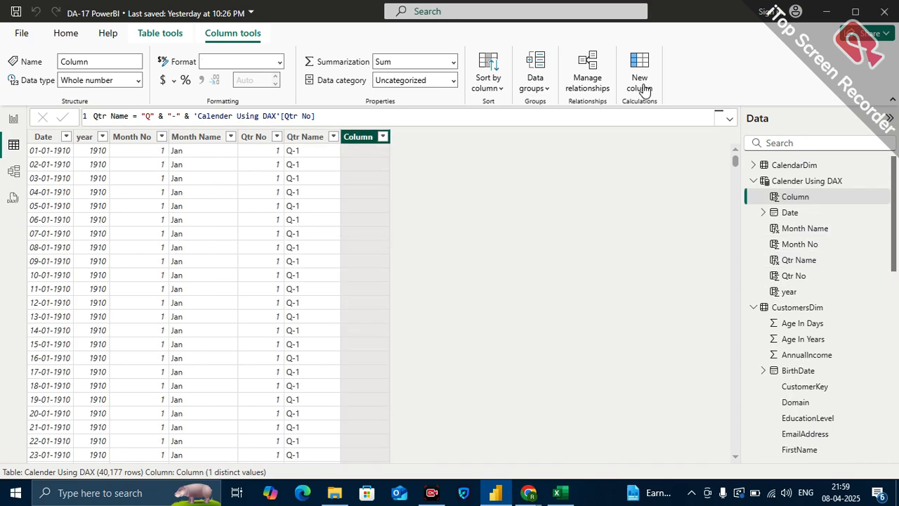
type("Ont")
key("BackSpace")
key("BackSpace")
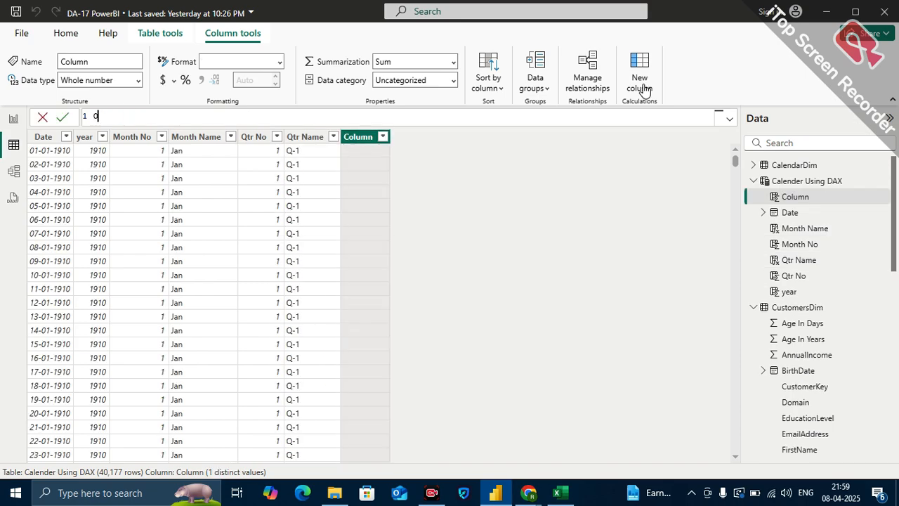
type("onth-Year = month")
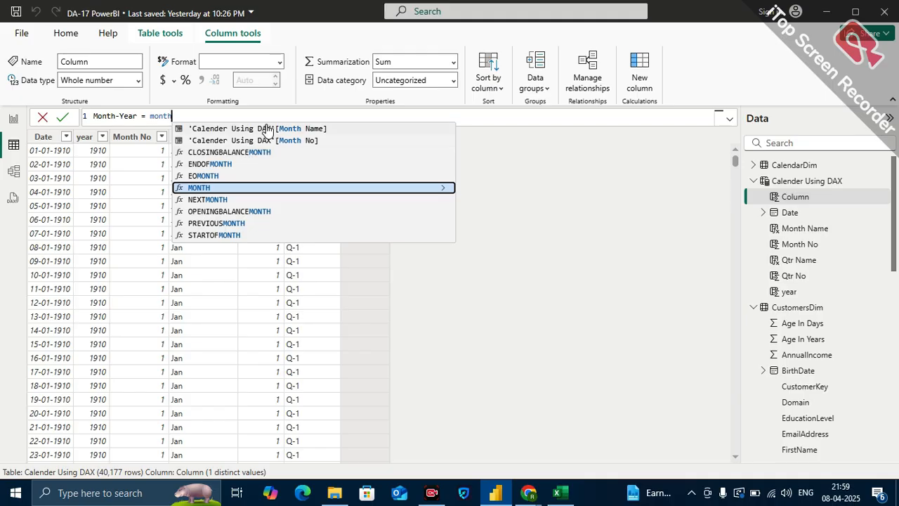
left_click(267, 129)
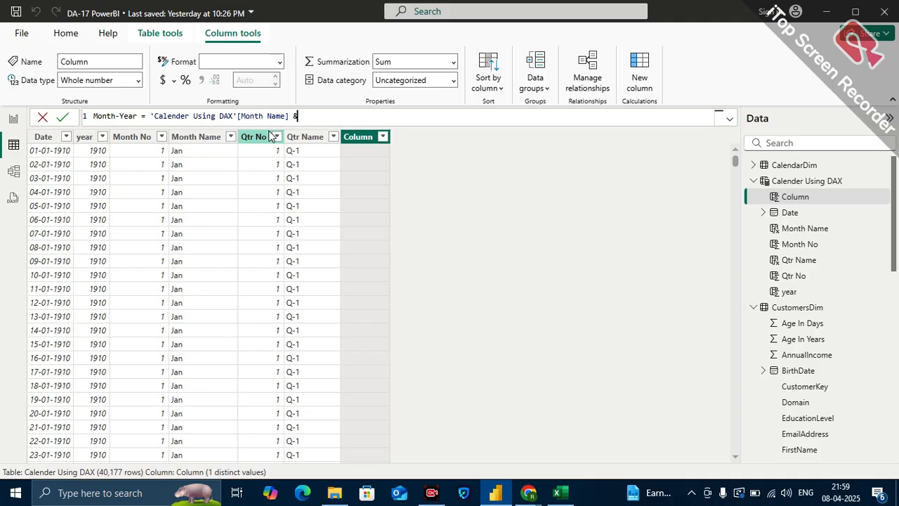
type("&\"-\"&year")
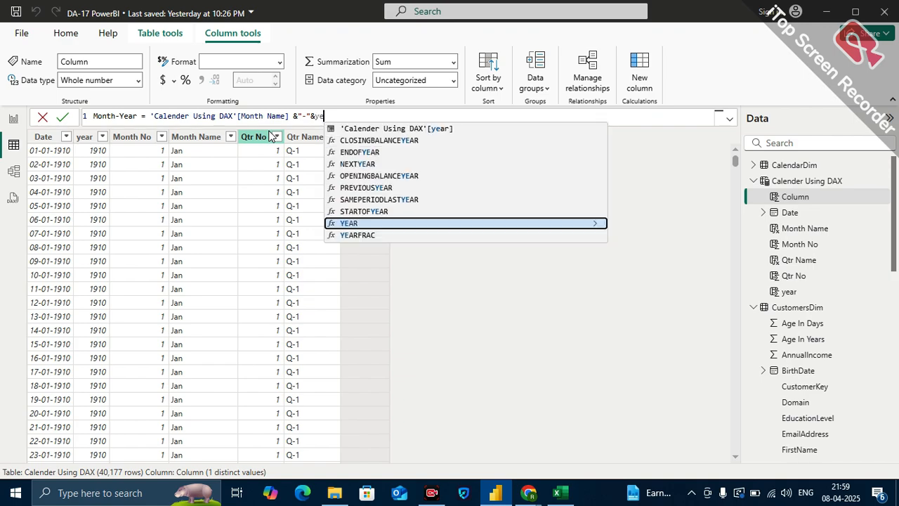
left_click(405, 129)
key("Return")
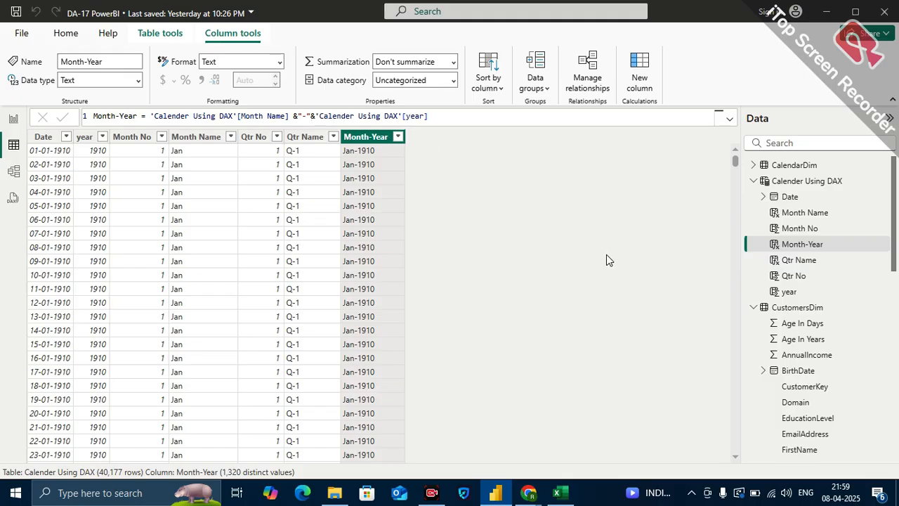
- Open the text func file from the PowerBI Course folder in Notepad and copy its entire Text Functions code
mouse_move(334, 492)
left_click(334, 432)
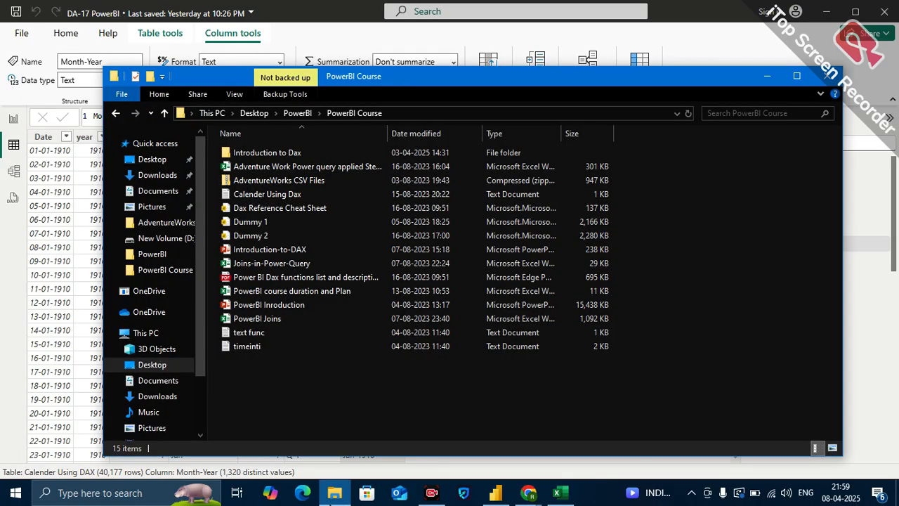
double_click(253, 333)
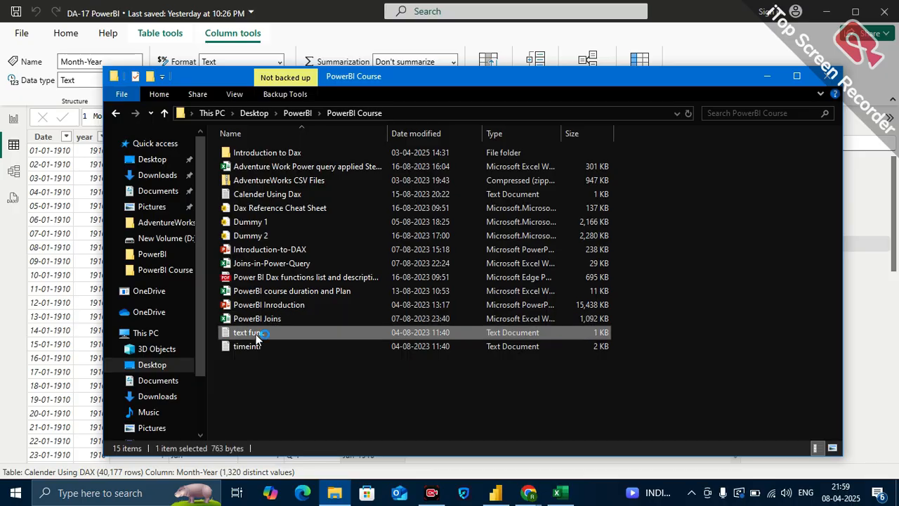
scroll(267, 280, "down", 2)
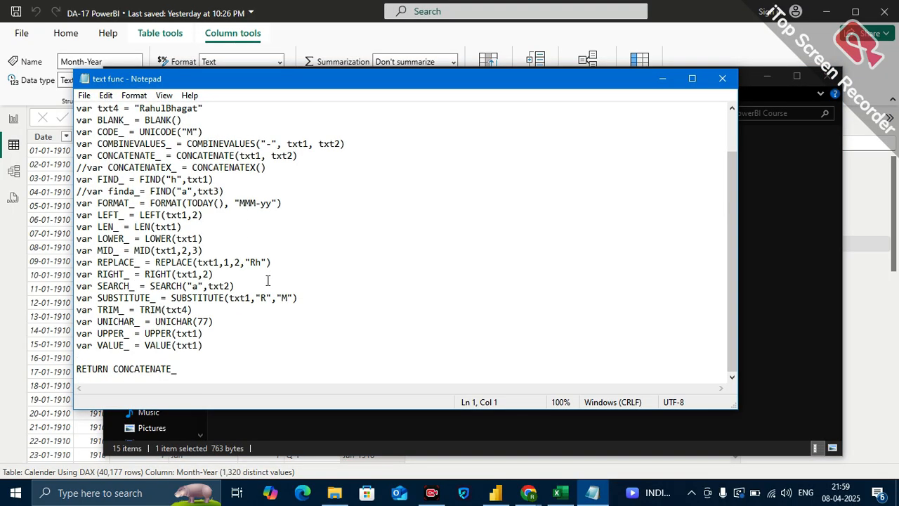
left_click_drag(200, 370, 3, 77)
key("ctrl+c")
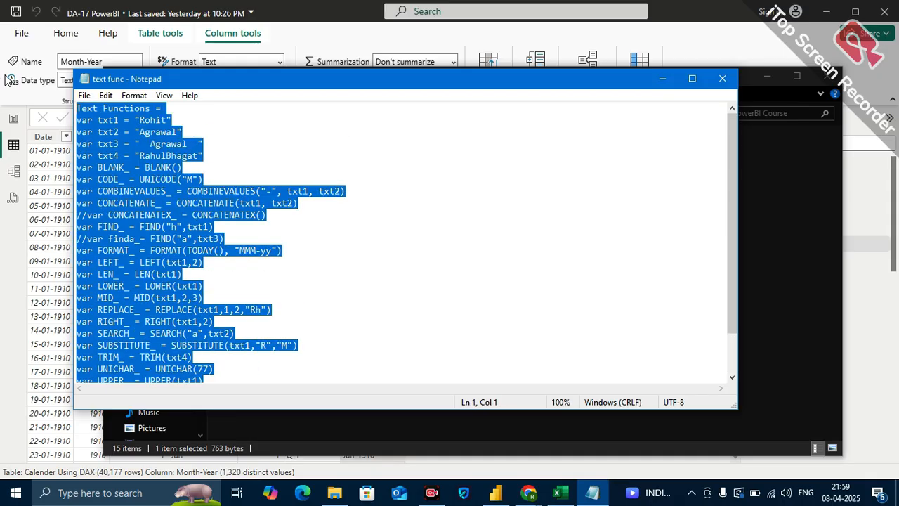
left_click(661, 76)
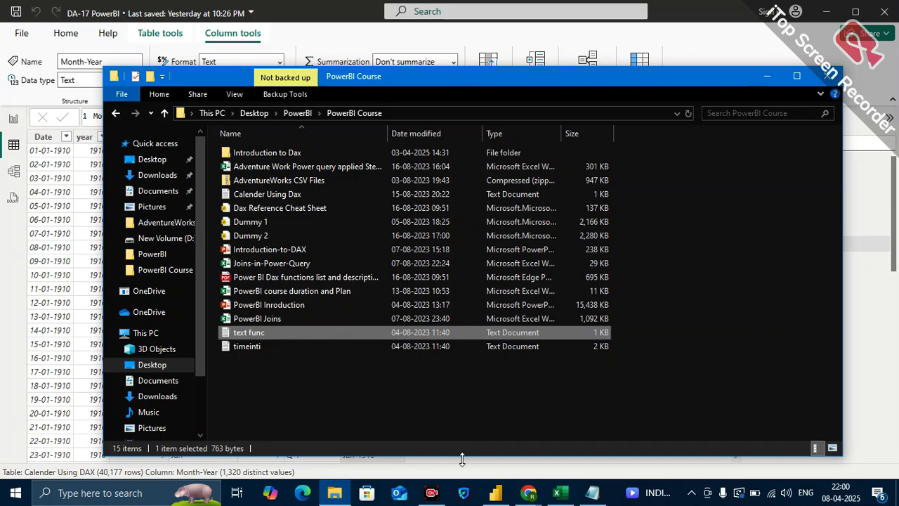
- Switch back to the DA-17 PowerBI file in Power BI with the Calender Using DAX table open
left_click(496, 492)
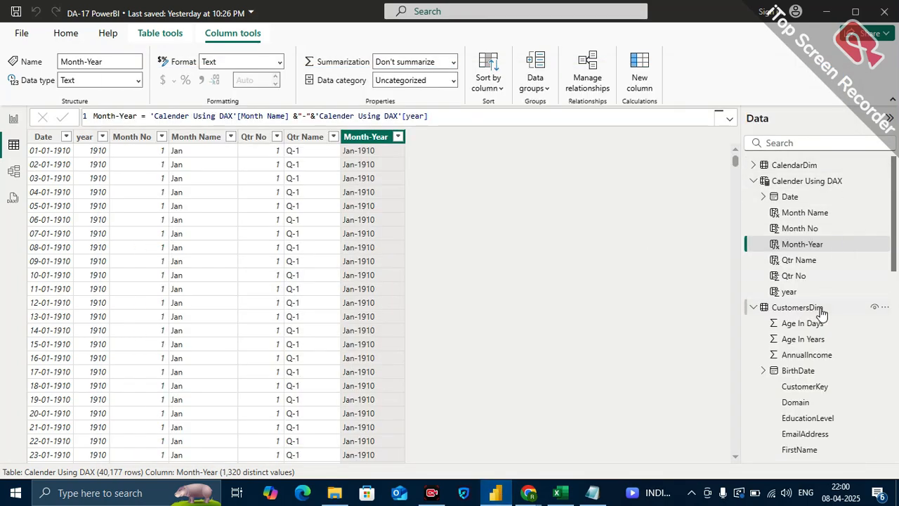
scroll(813, 366, "down", 1)
scroll(812, 366, "up", 1)
left_click(877, 184)
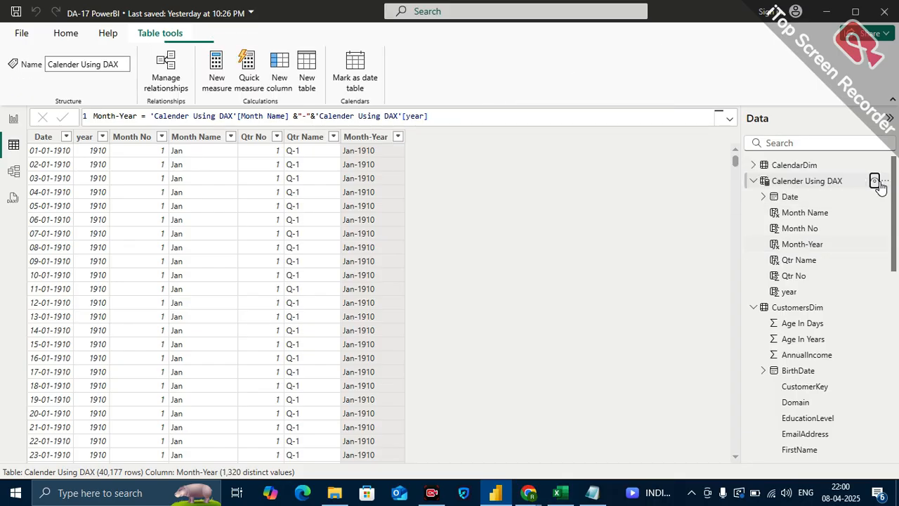
left_click(875, 181)
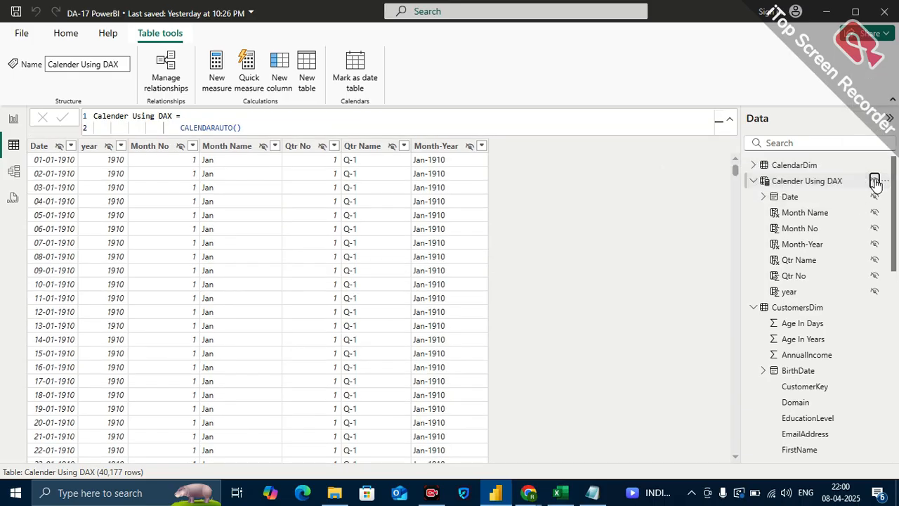
left_click(875, 181)
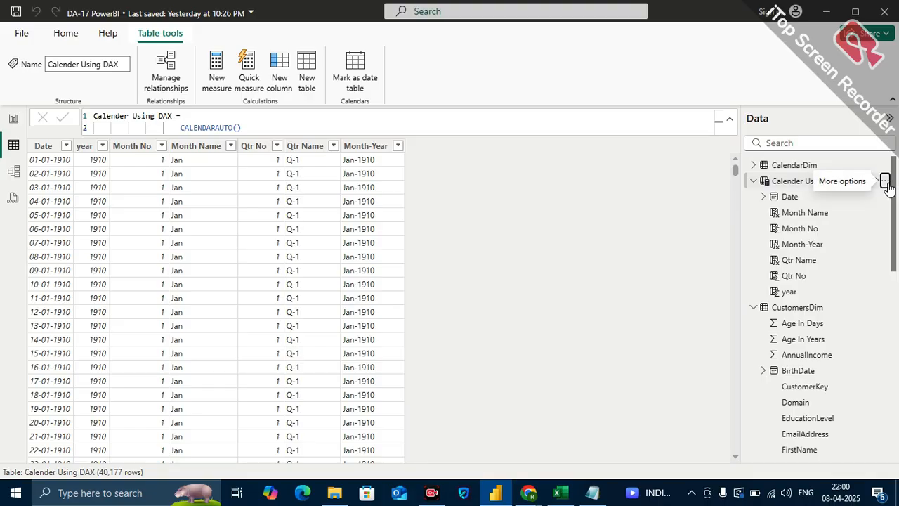
- Create a measure in the Calender Using DAX table from the copied Text Functions code and review its variables and RETURN line
left_click(884, 181)
left_click(834, 198)
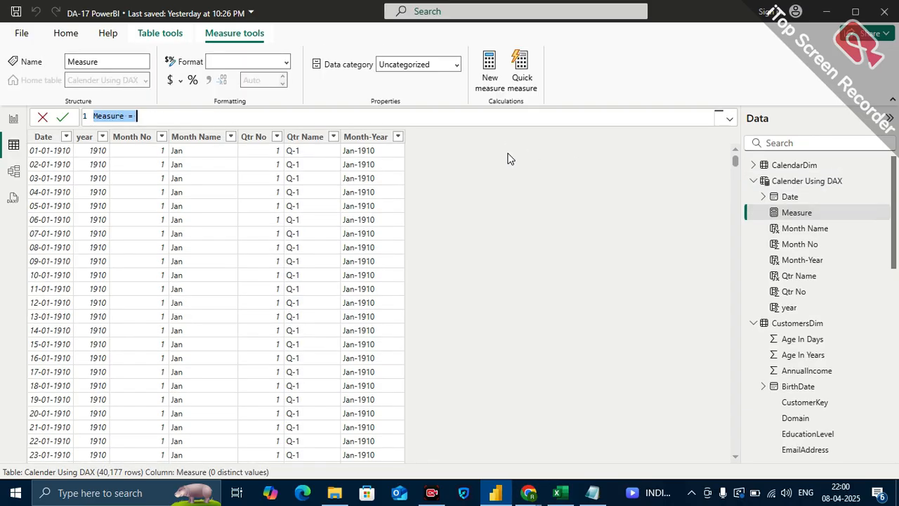
key("ctrl+v")
key("Return")
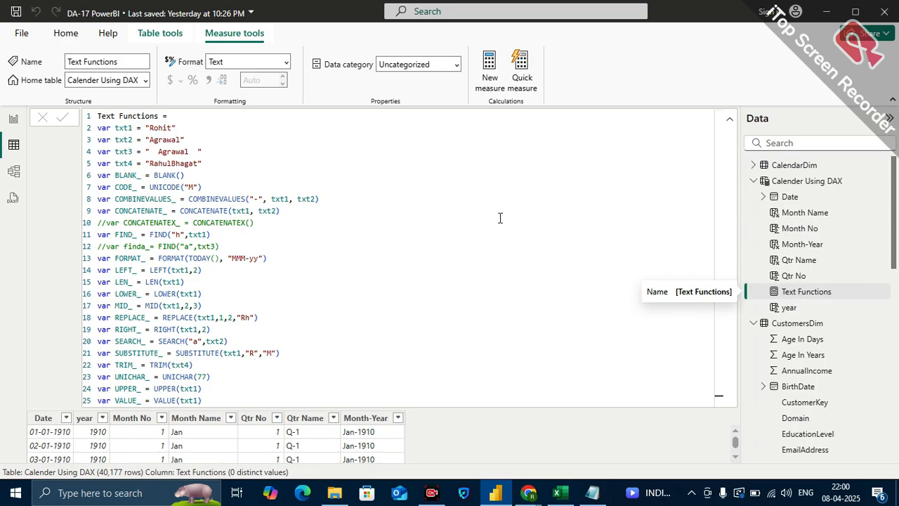
left_click(811, 298)
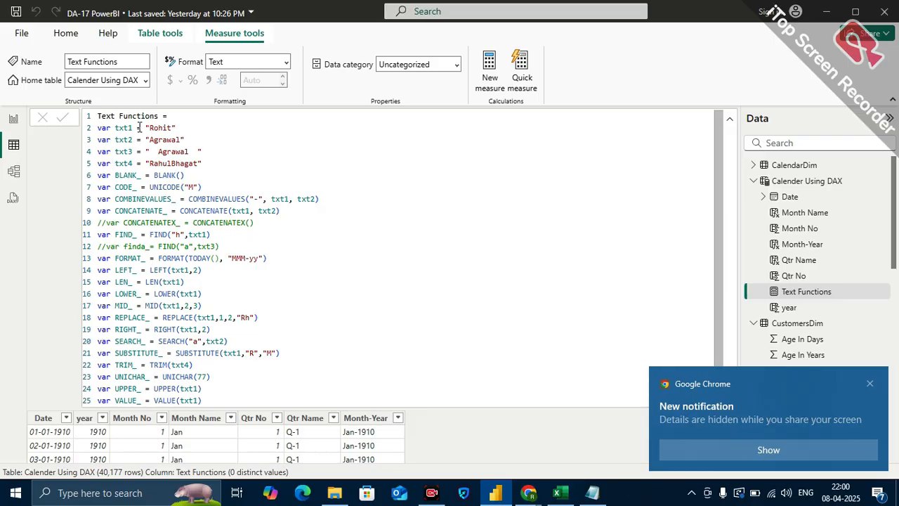
scroll(151, 257, "down", 1)
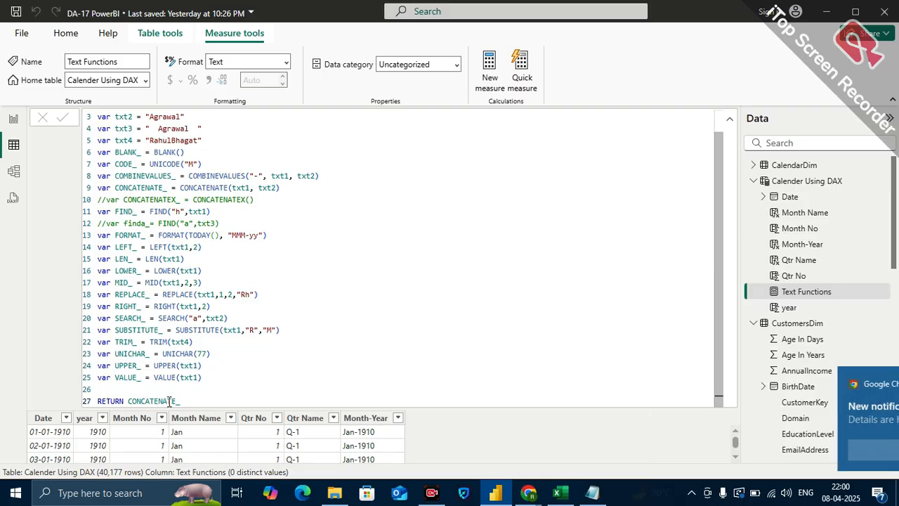
left_click_drag(180, 401, 130, 402)
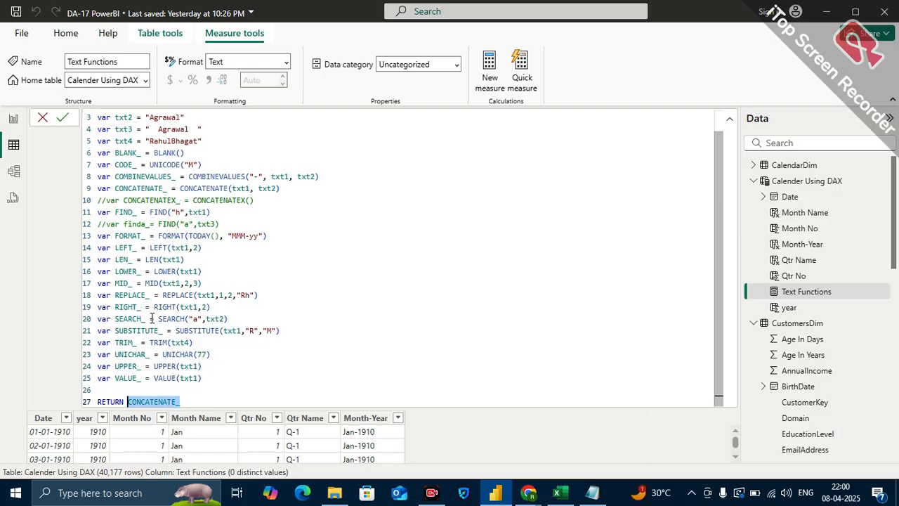
scroll(150, 320, "up", 1)
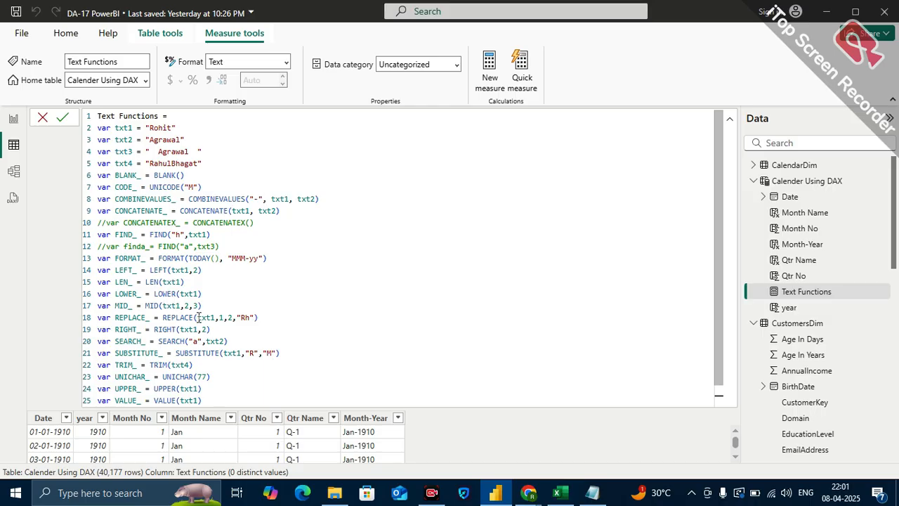
left_click(63, 119)
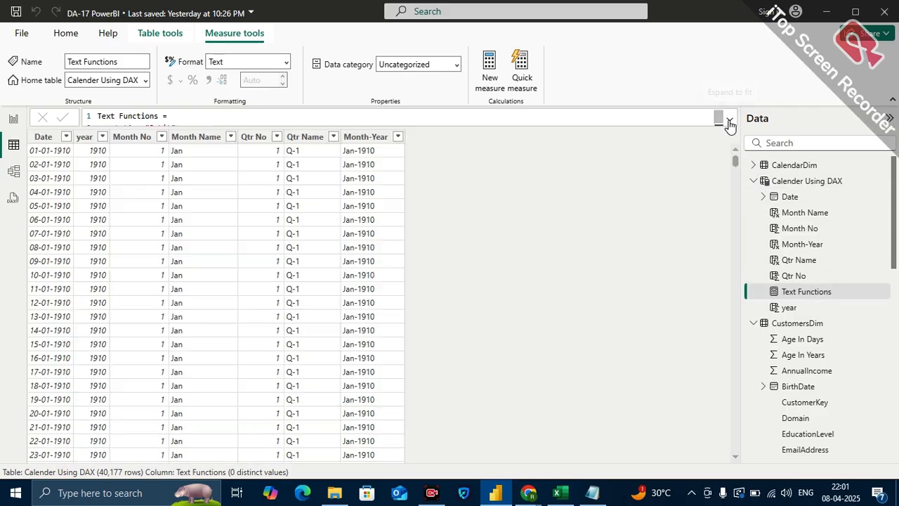
left_click(730, 125)
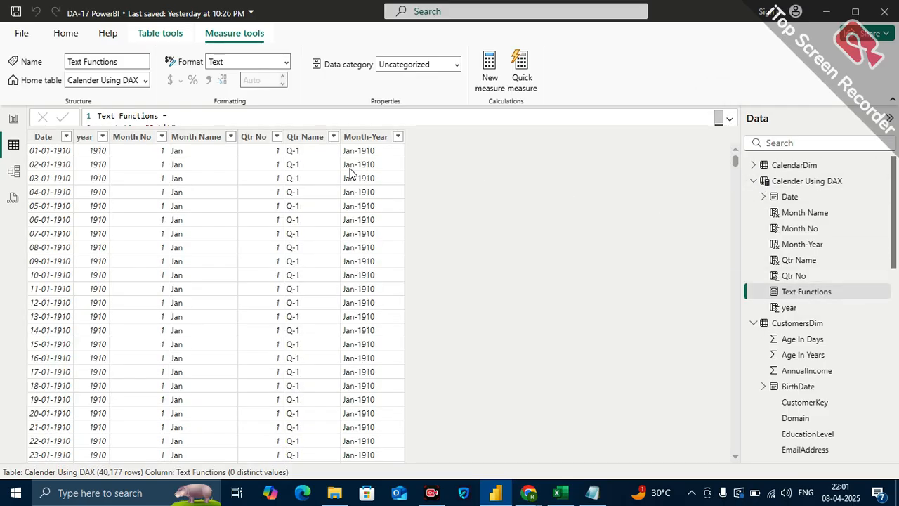
- On report Page 2, add a card visual showing the Text Functions measure and widen it to fit the full text
left_click(15, 121)
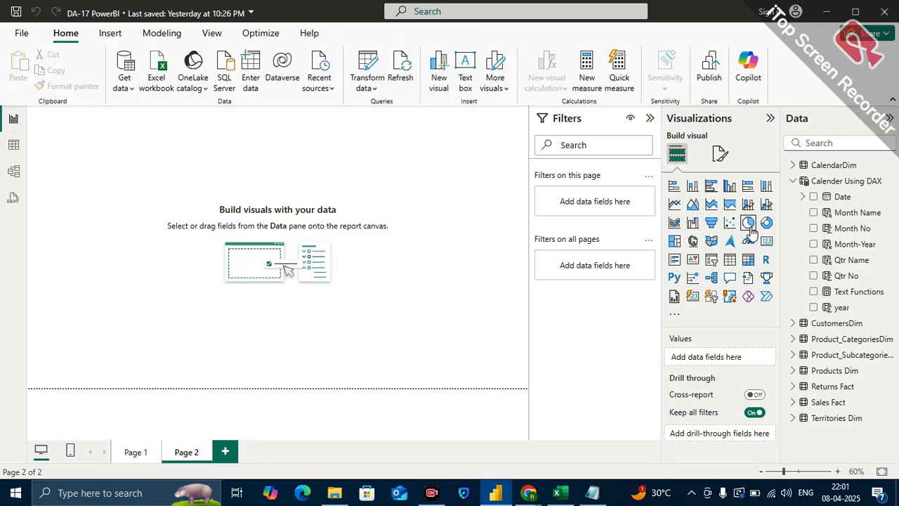
left_click(766, 242)
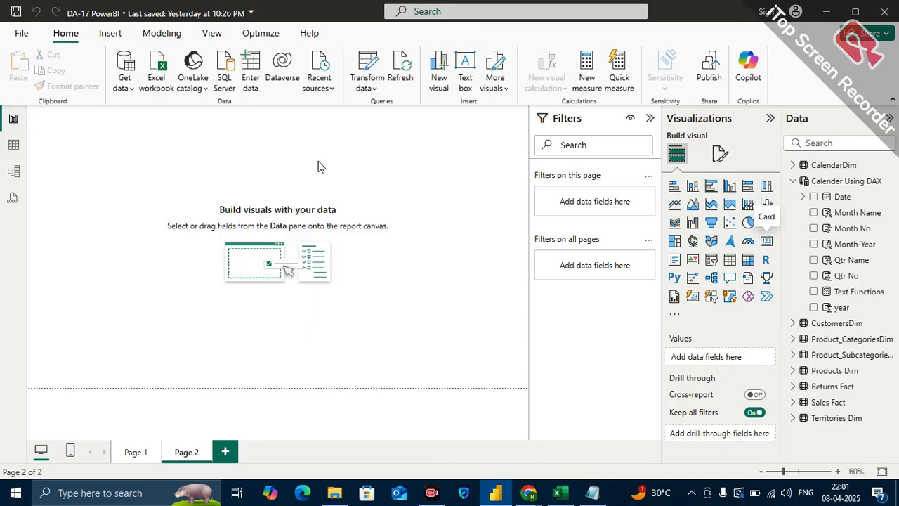
left_click_drag(124, 157, 300, 207)
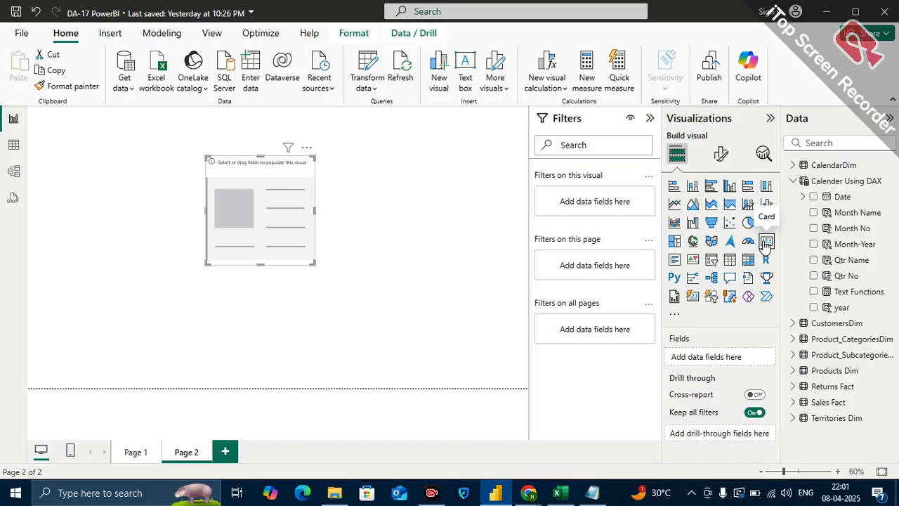
left_click_drag(854, 293, 746, 359)
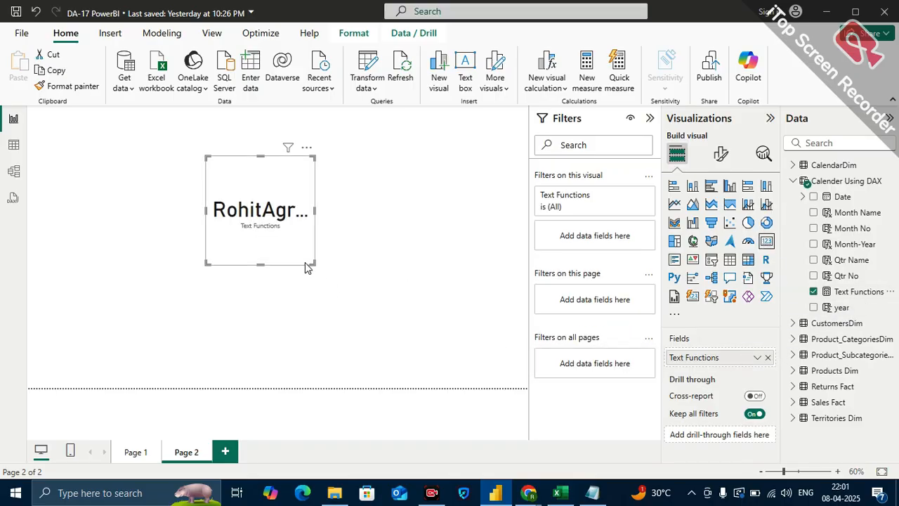
left_click_drag(314, 264, 424, 245)
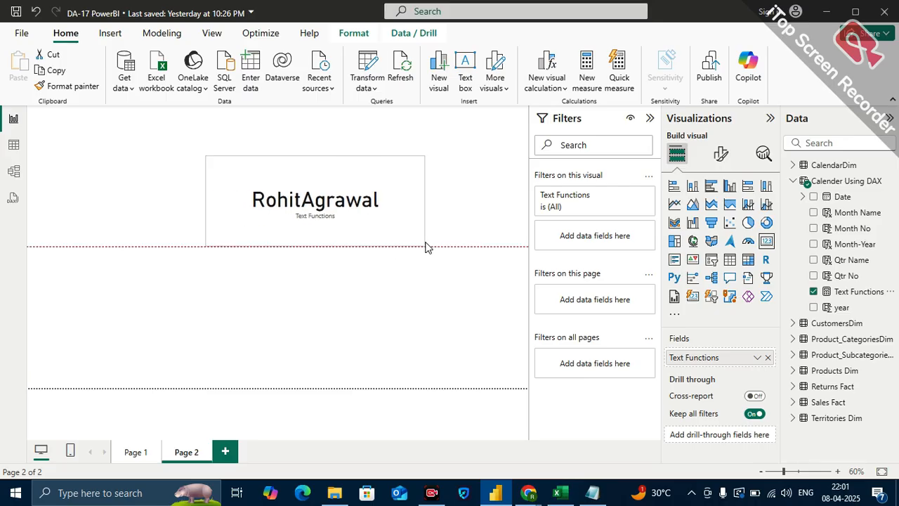
- Open the Text Functions measure's formula on the report page and compare its returned CONCATENATE_ variable with the card's text
left_click(856, 293)
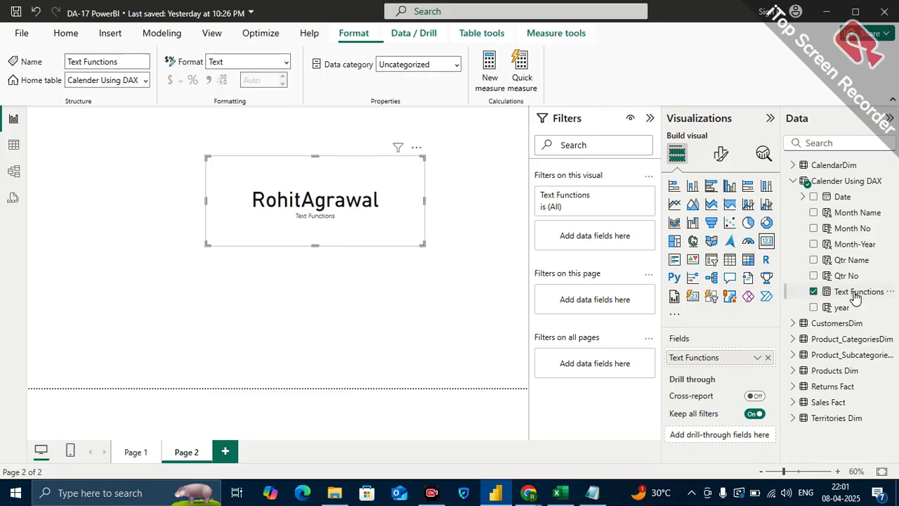
scroll(169, 338, "down", 1)
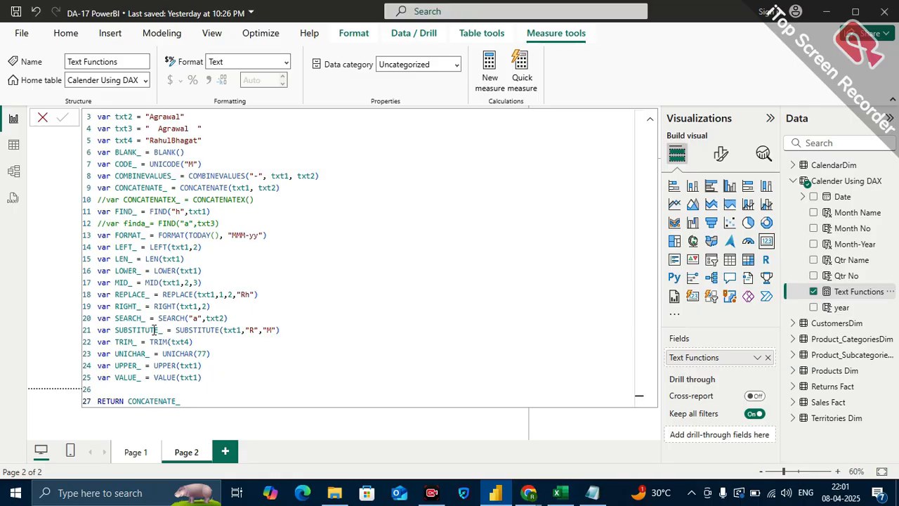
scroll(140, 281, "up", 1)
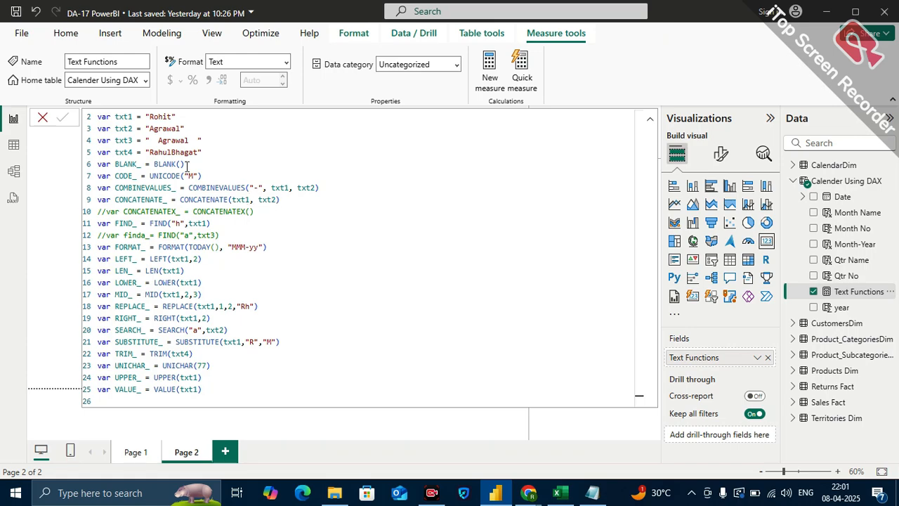
scroll(186, 167, "up", 1)
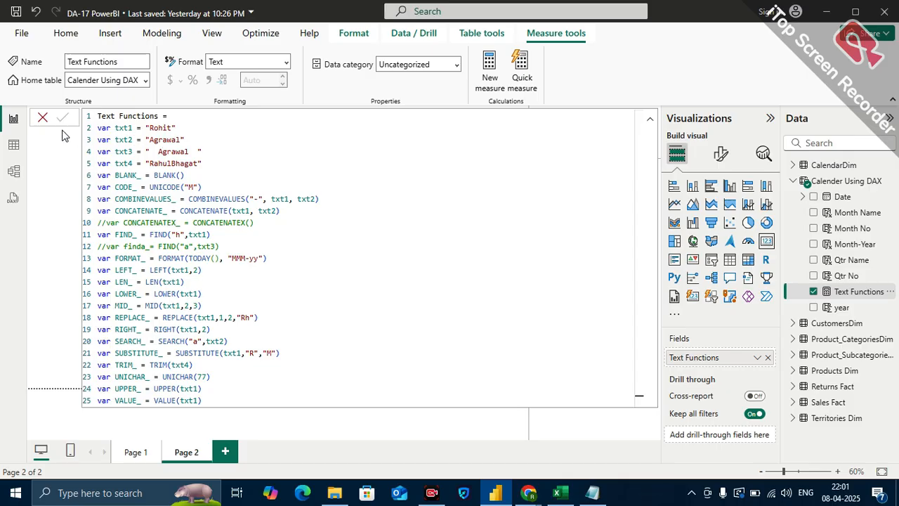
left_click(647, 121)
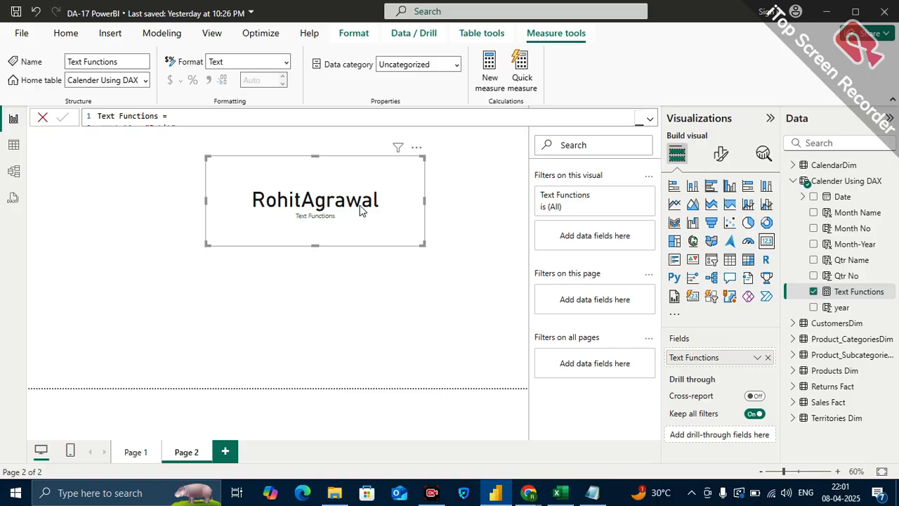
- Change the RETURN line of the Text Functions measure to COMBINEVALUES_, commit it and check the card
left_click(843, 307)
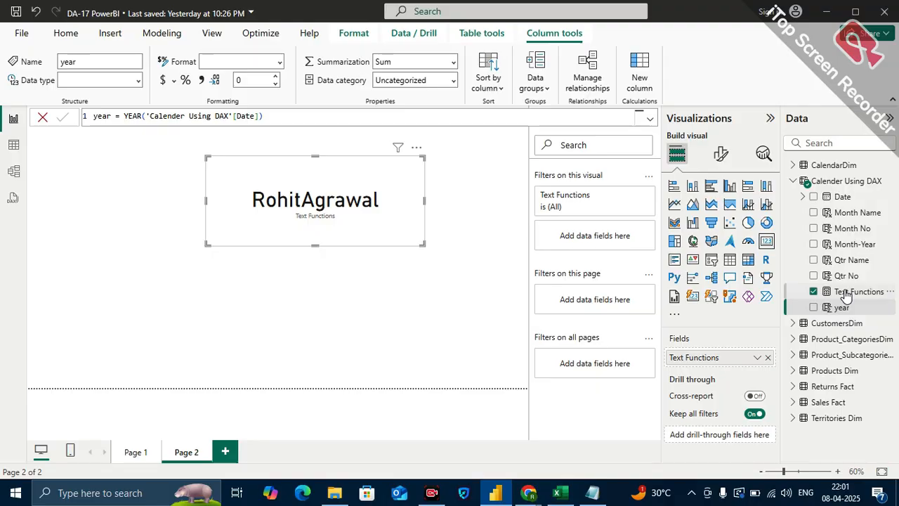
left_click(853, 292)
left_click(650, 118)
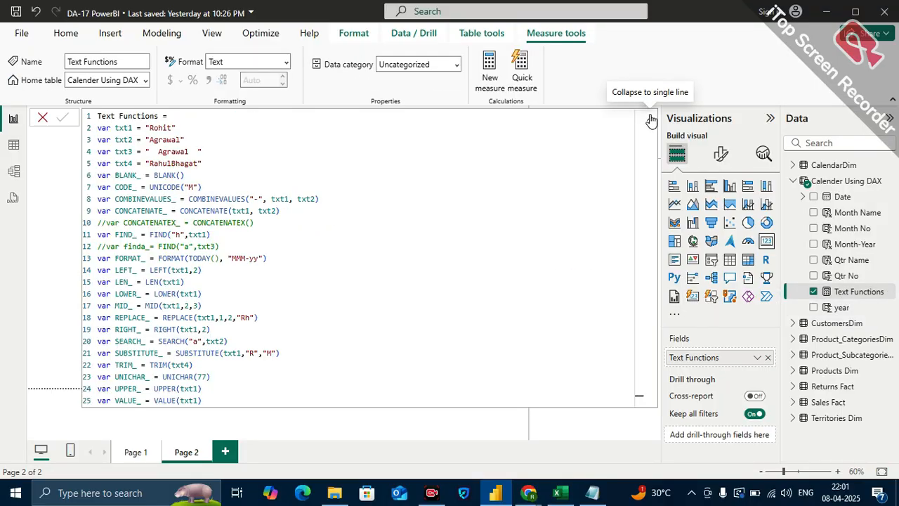
scroll(193, 370, "down", 1)
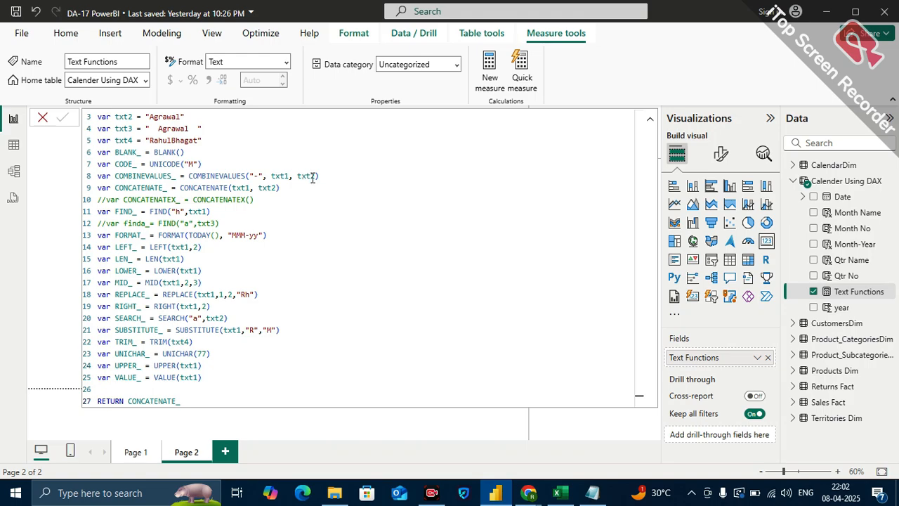
double_click(176, 174)
key("ctrl+c")
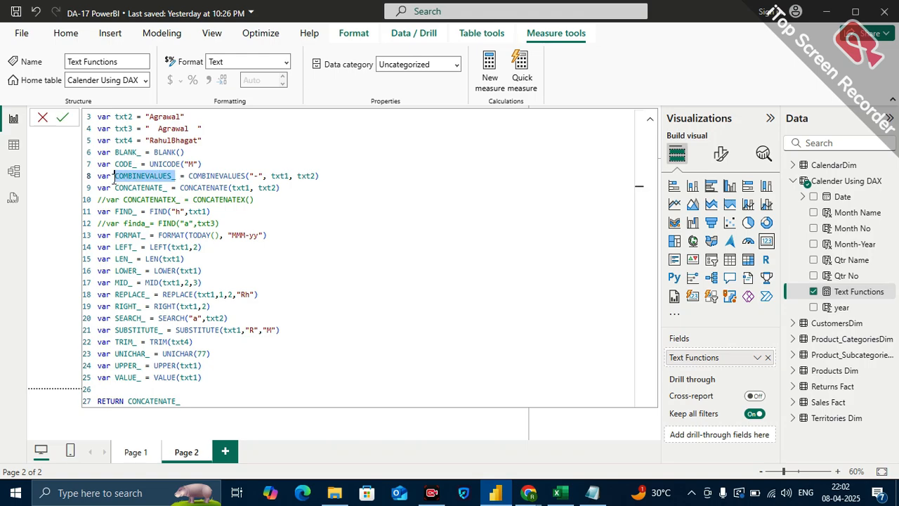
double_click(181, 401)
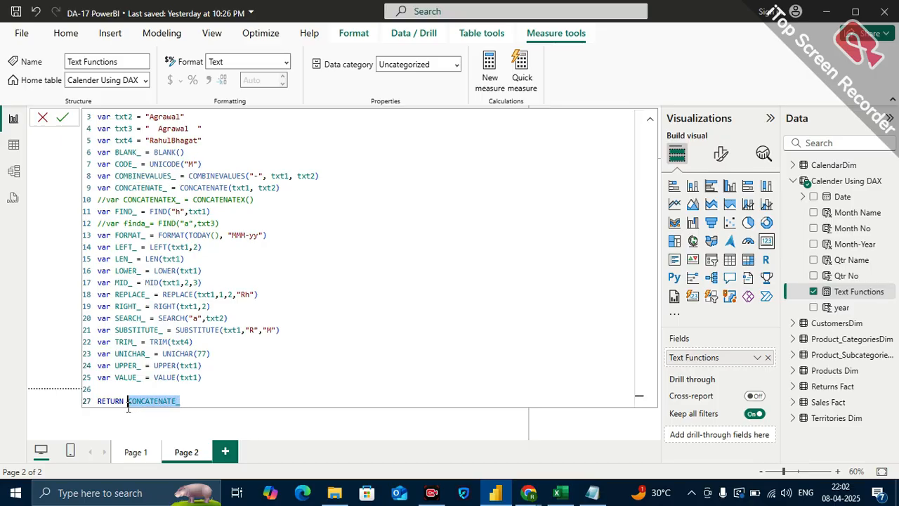
key("ctrl+v")
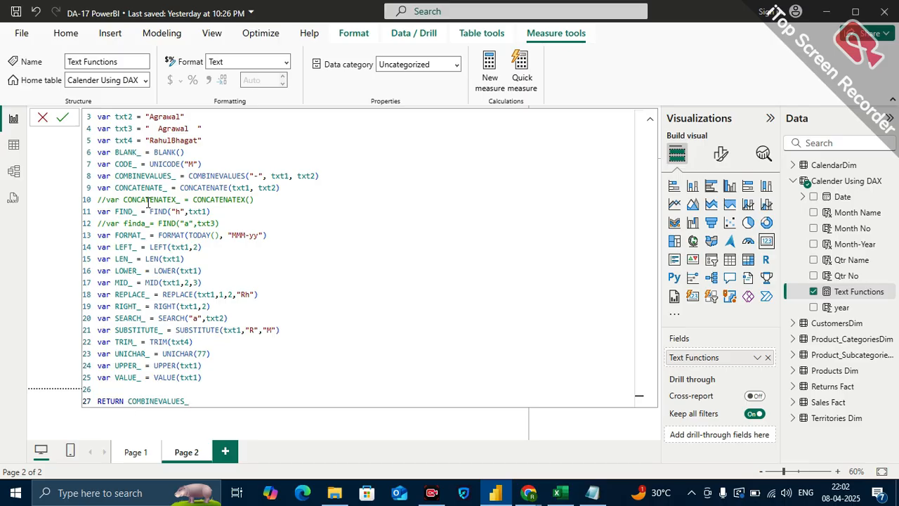
key("Return")
scroll(197, 145, "up", 1)
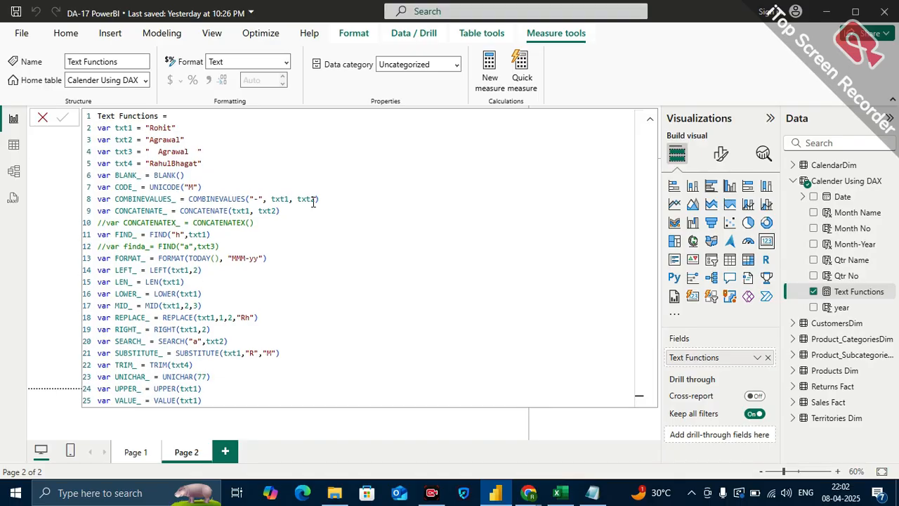
left_click(42, 117)
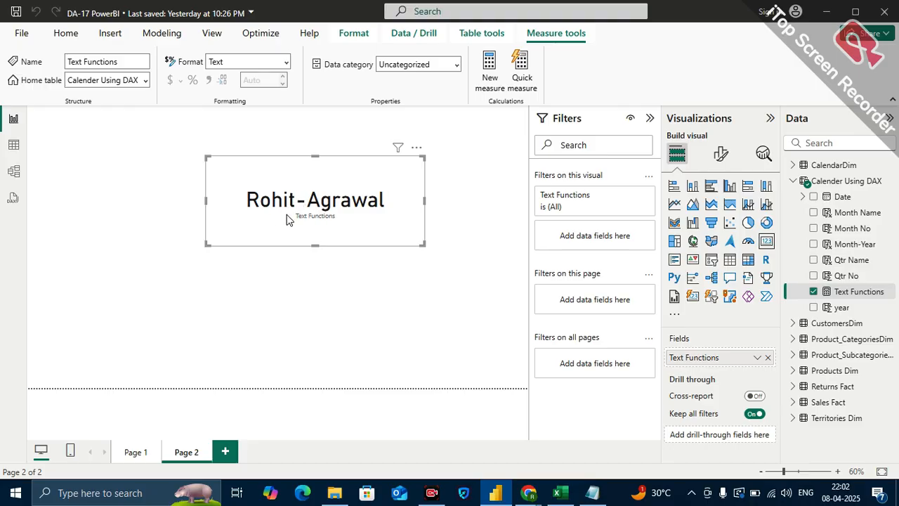
- Reopen the Text Functions measure's formula, examine its text variables and the CONCATENATE_ and COMBINEVALUES_ lines, and close it without changes
left_click(846, 309)
left_click(421, 232)
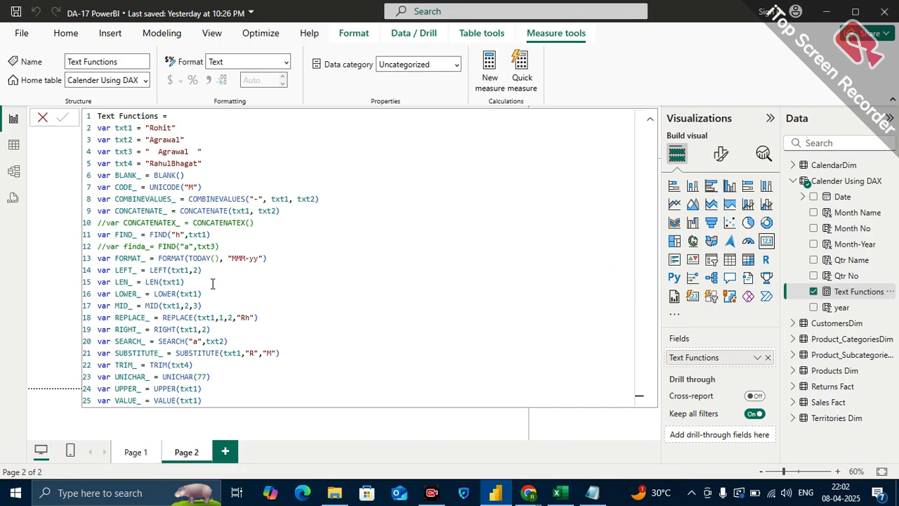
scroll(212, 283, "down", 1)
scroll(213, 283, "up", 1)
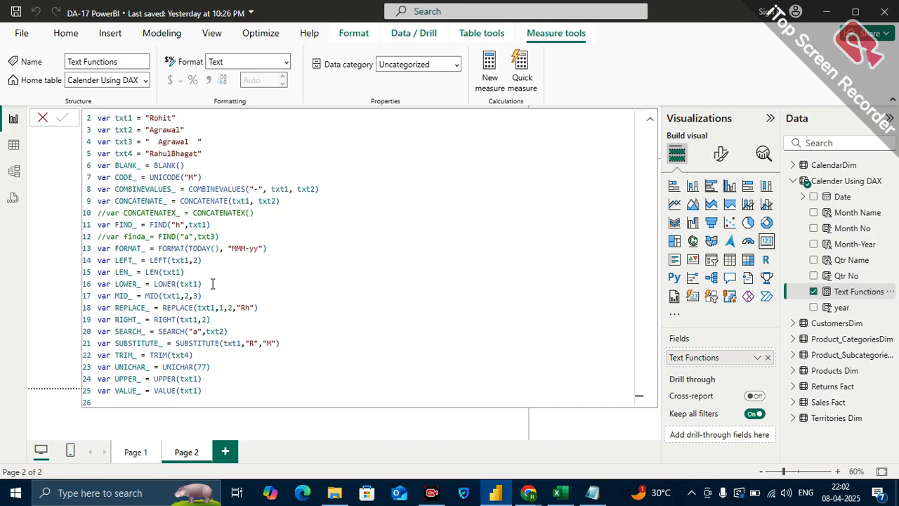
scroll(140, 393, "down", 1)
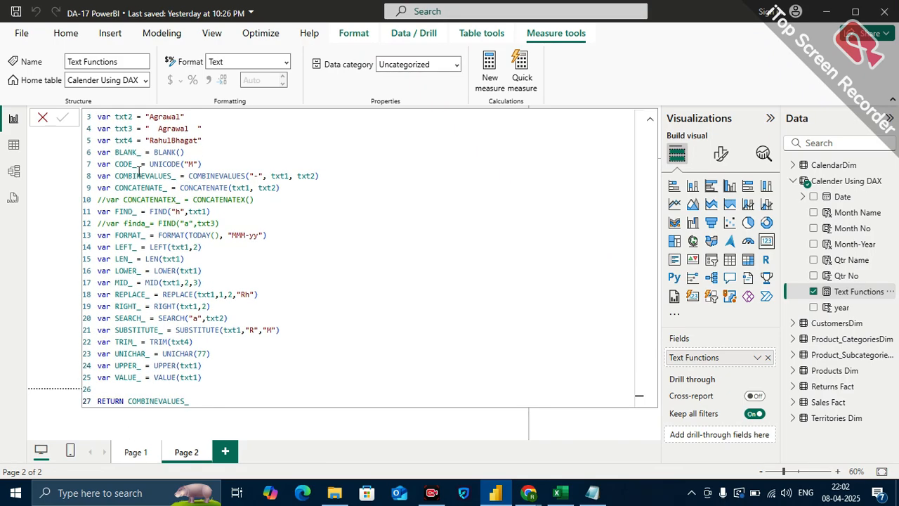
scroll(142, 188, "up", 1)
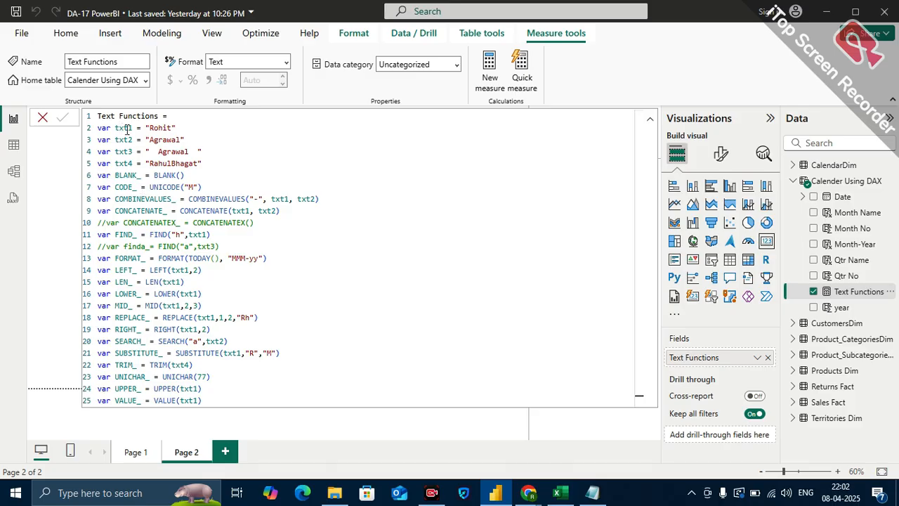
scroll(171, 276, "down", 1)
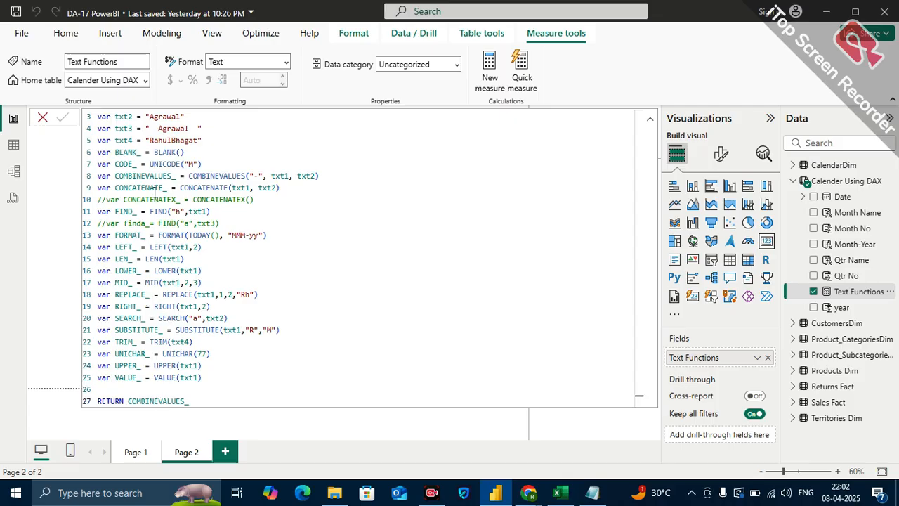
scroll(156, 229, "up", 1)
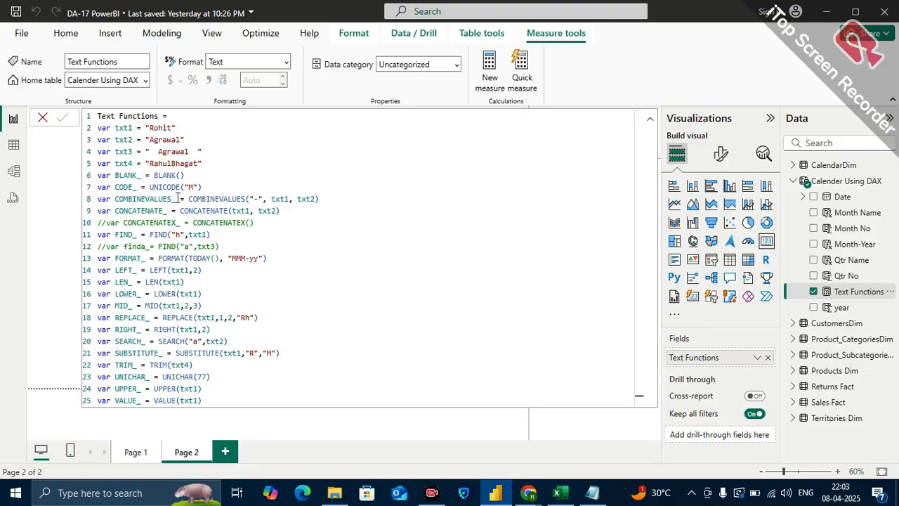
left_click(42, 118)
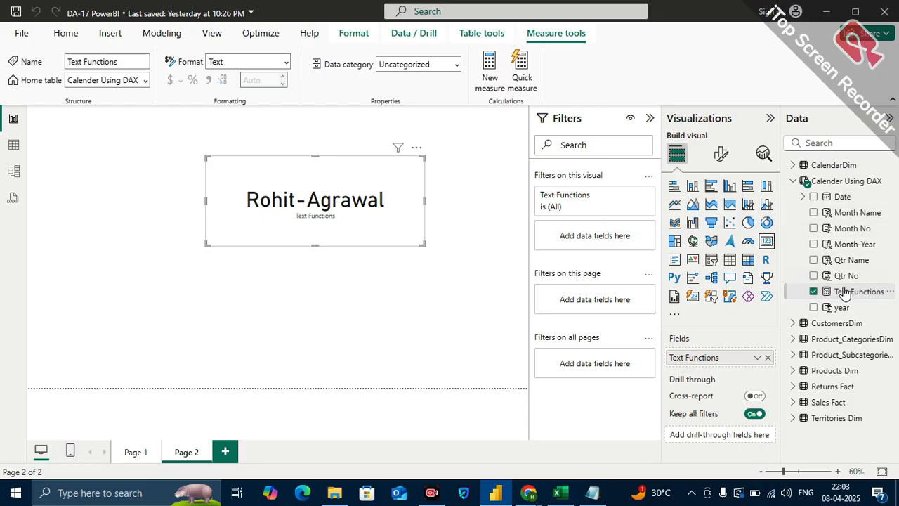
- In the data table view of Calender Using DAX, add a calculated column named Month Year Sort and begin its formula with FORMAT
left_click(847, 181)
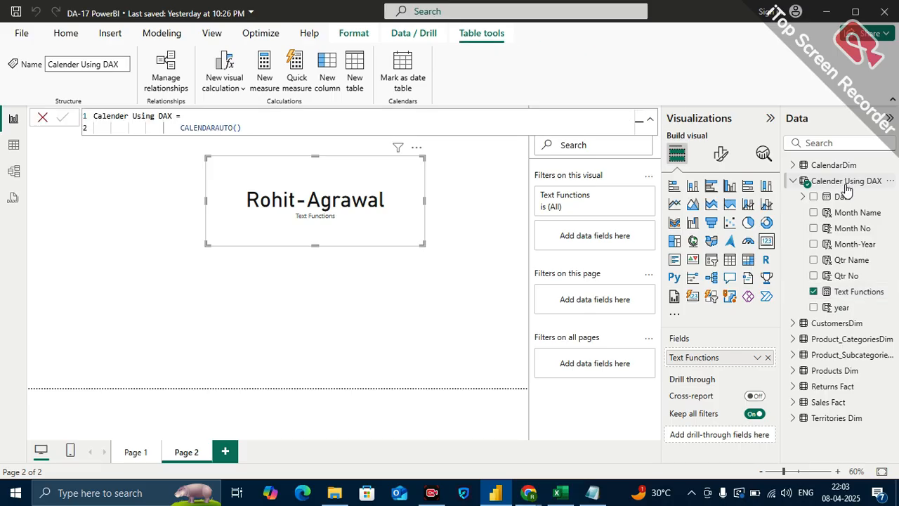
left_click(14, 146)
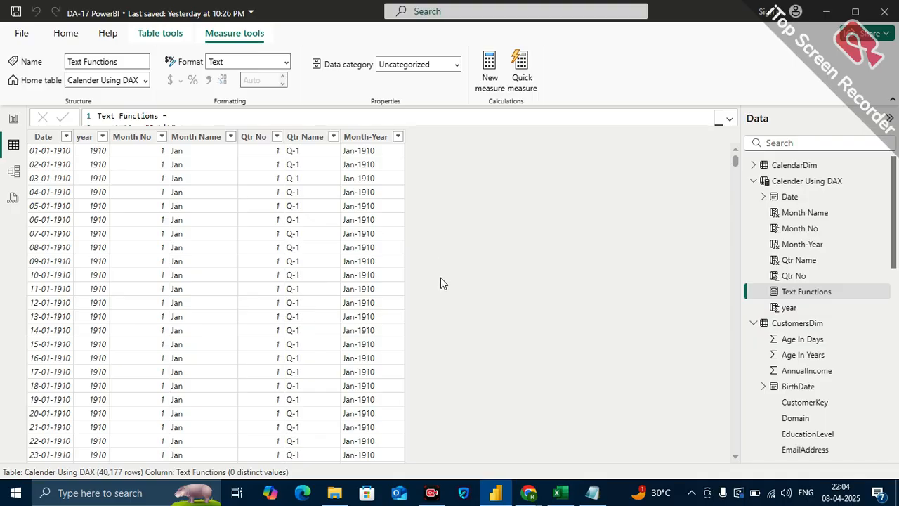
left_click(69, 37)
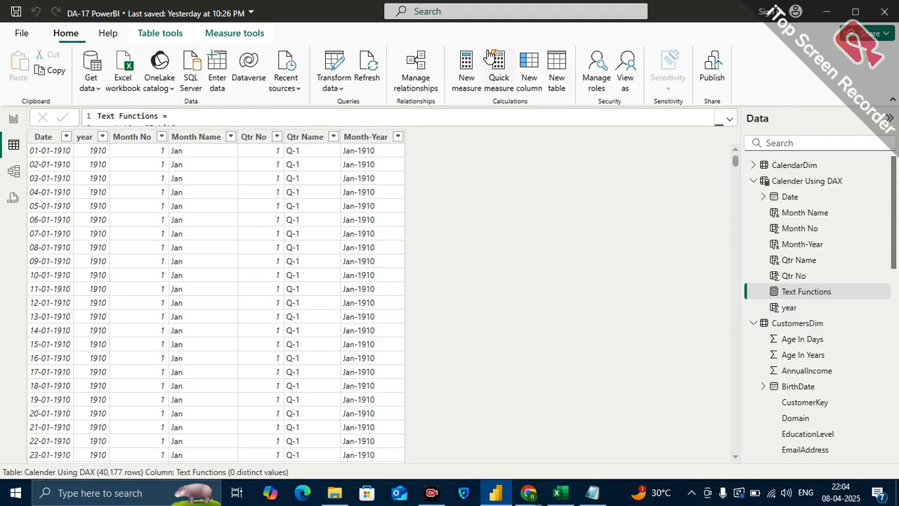
left_click(536, 87)
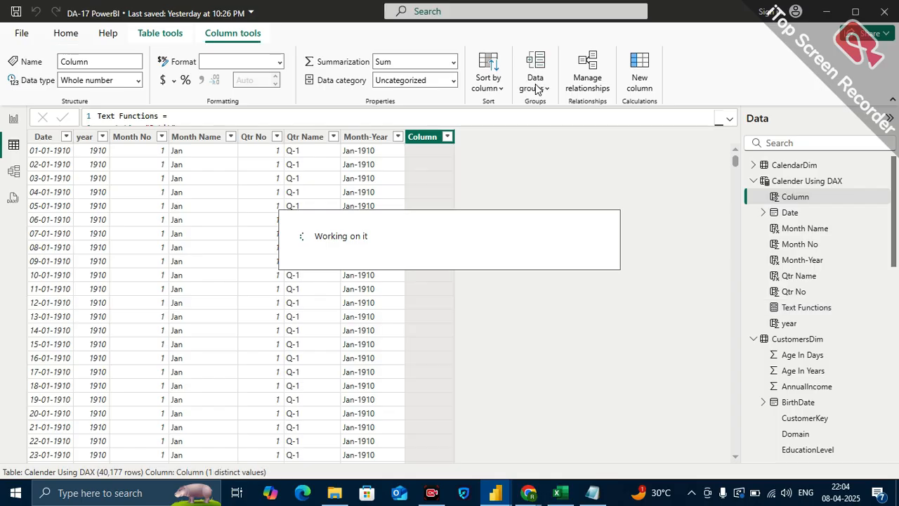
type("t")
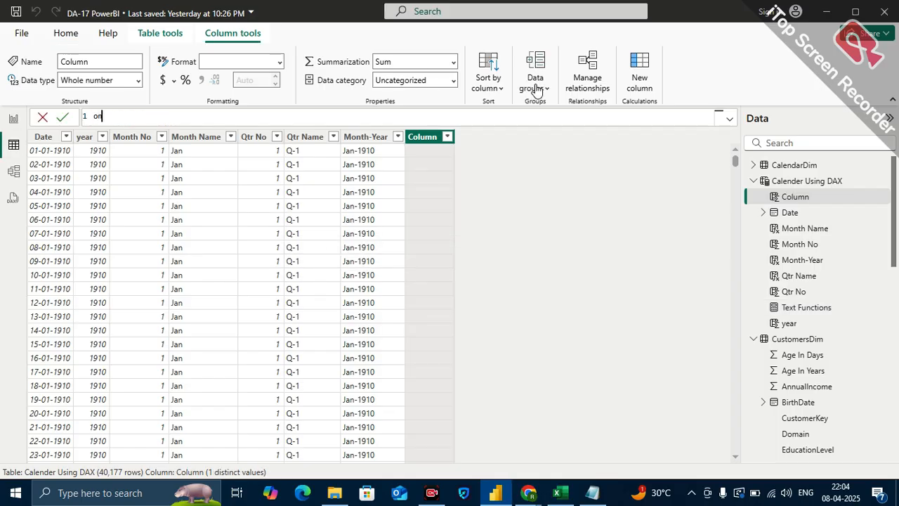
key("BackSpace")
key("BackSpace")
key("BackSpace")
type("Month Year S")
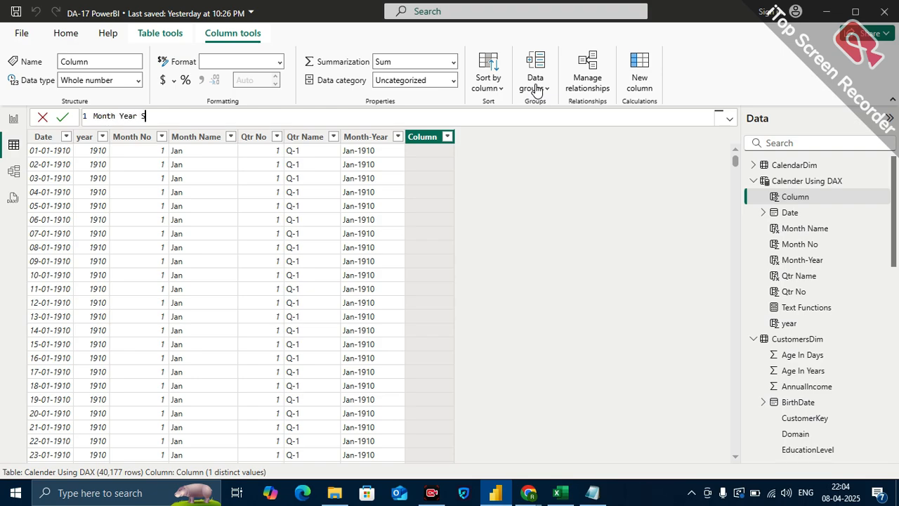
type("ort = forma")
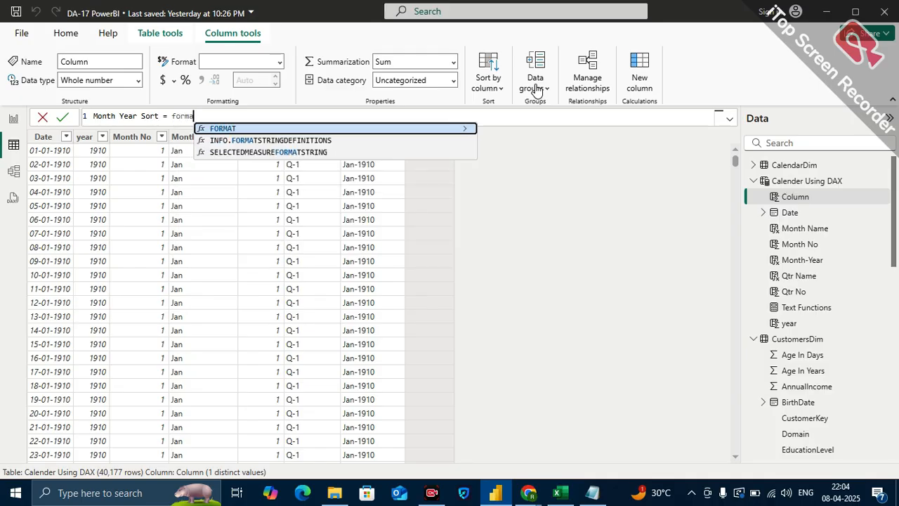
- Complete the Month Year Sort formula as FORMAT('Calender Using DAX'[Date],"YYYYMM") and commit it
key("Tab")
type("cale")
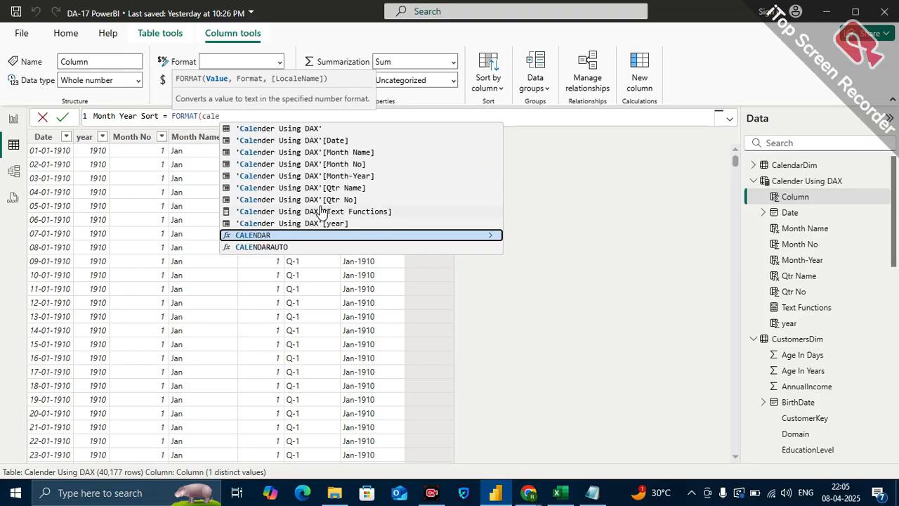
left_click(319, 142)
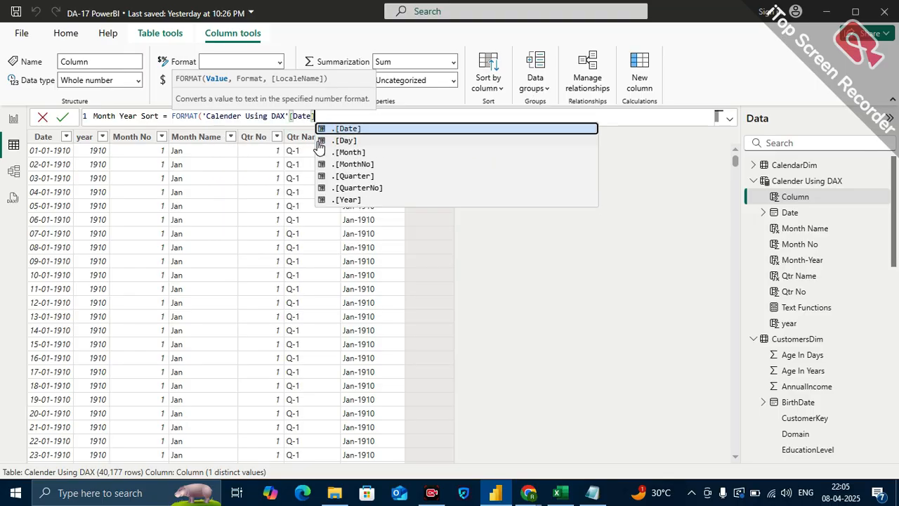
type(",")
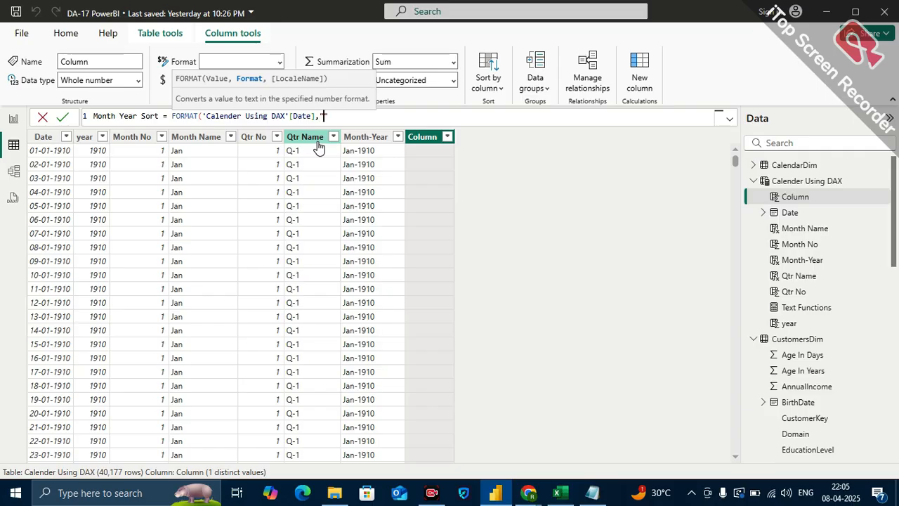
type("YYYY")
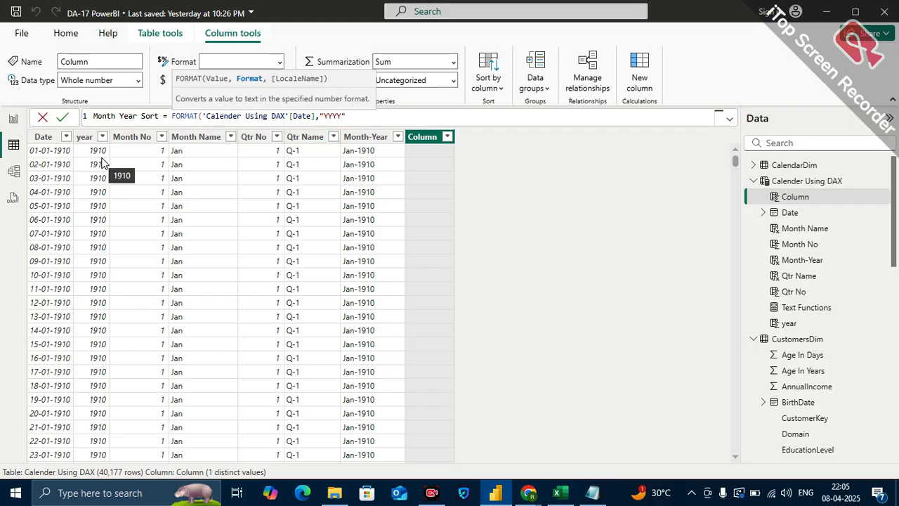
type("M")
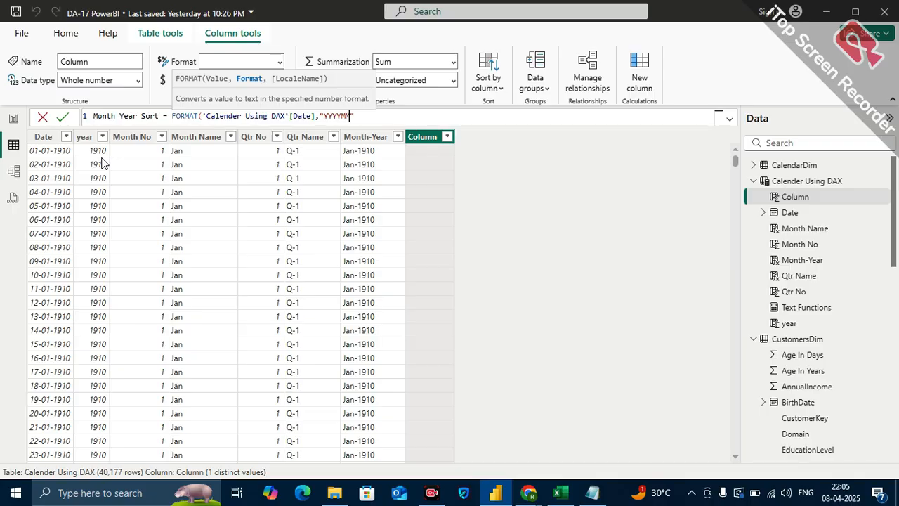
type("M\"")
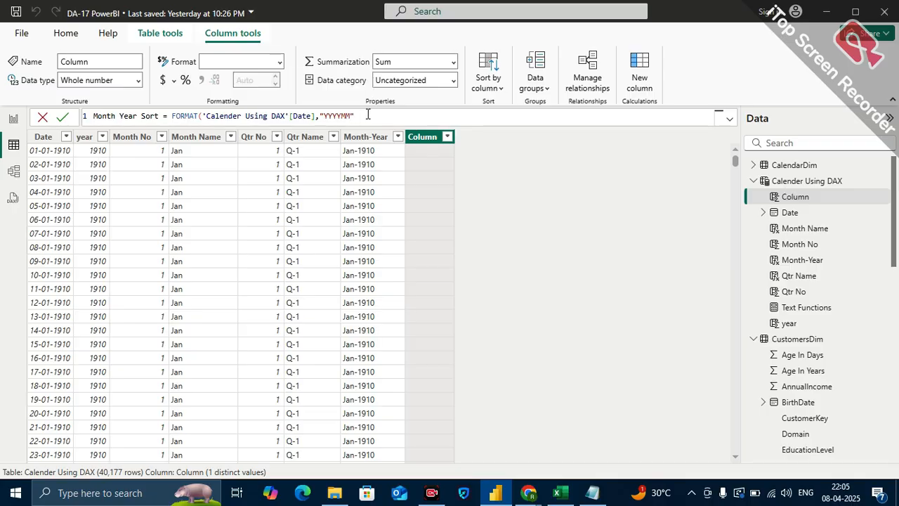
type(")")
key("Return")
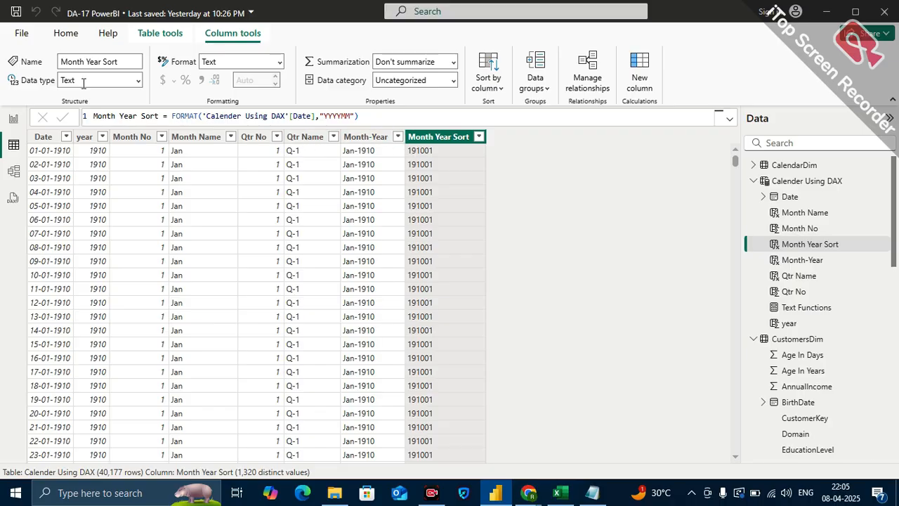
- Convert the Month Year Sort column's data type to Whole number and accept the data type change
left_click(138, 80)
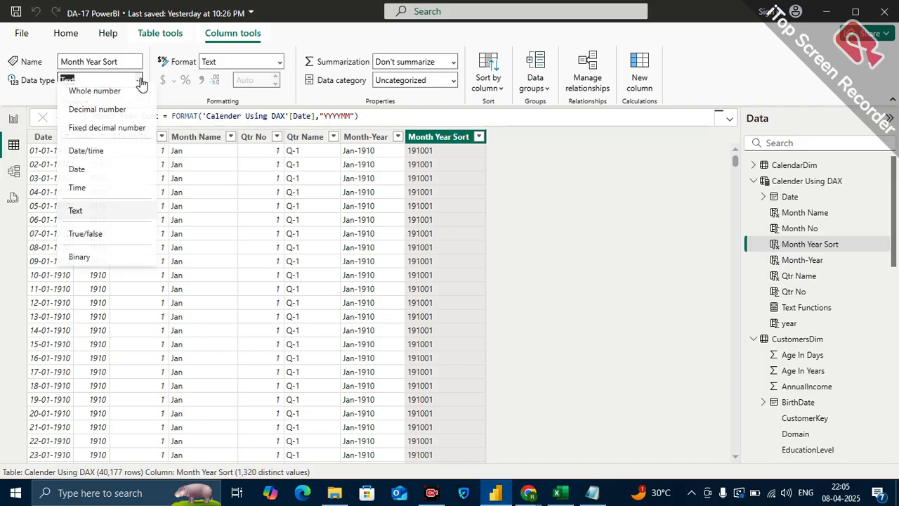
left_click(97, 98)
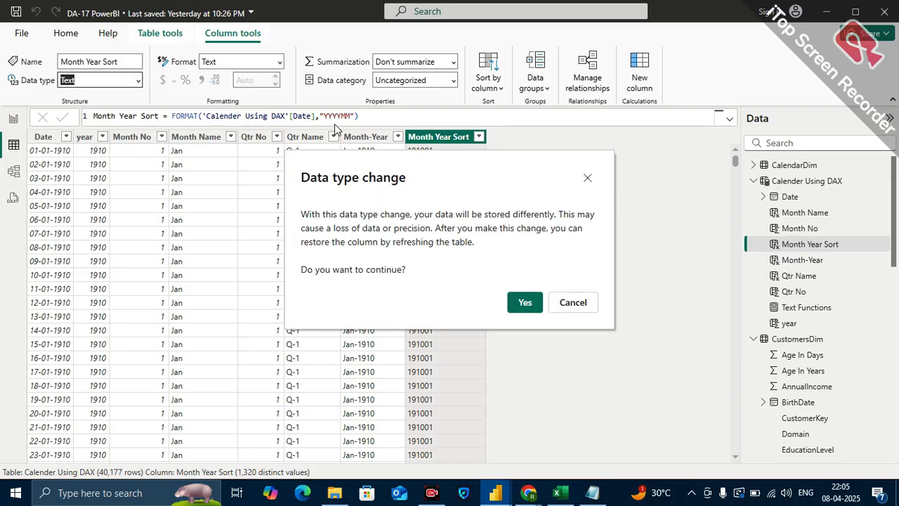
left_click(525, 302)
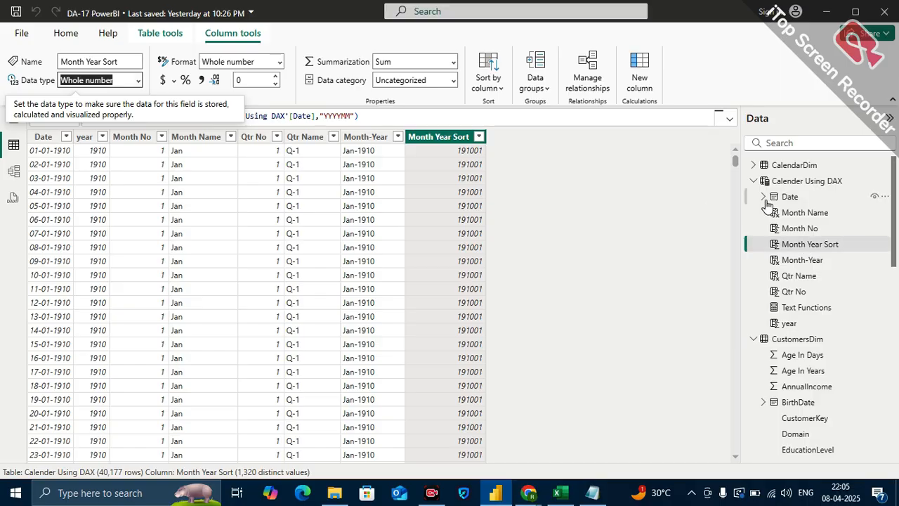
mouse_move(800, 188)
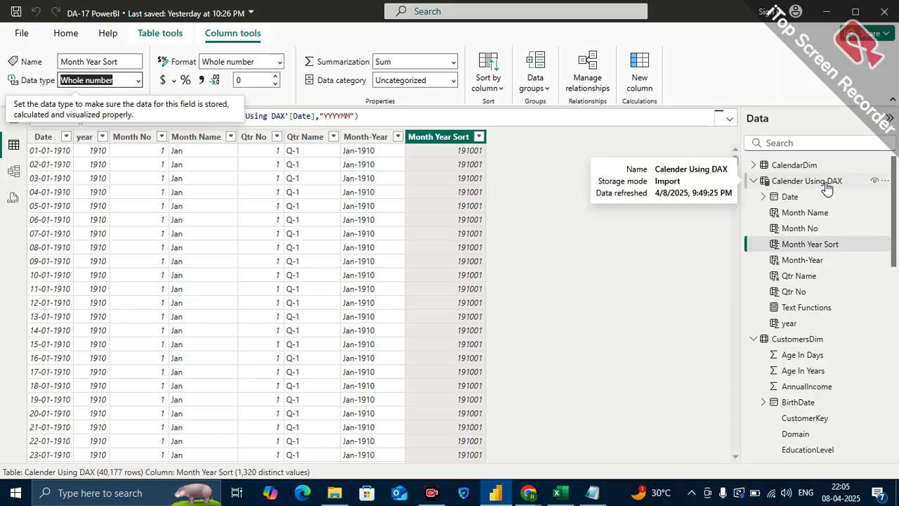
left_click(798, 309)
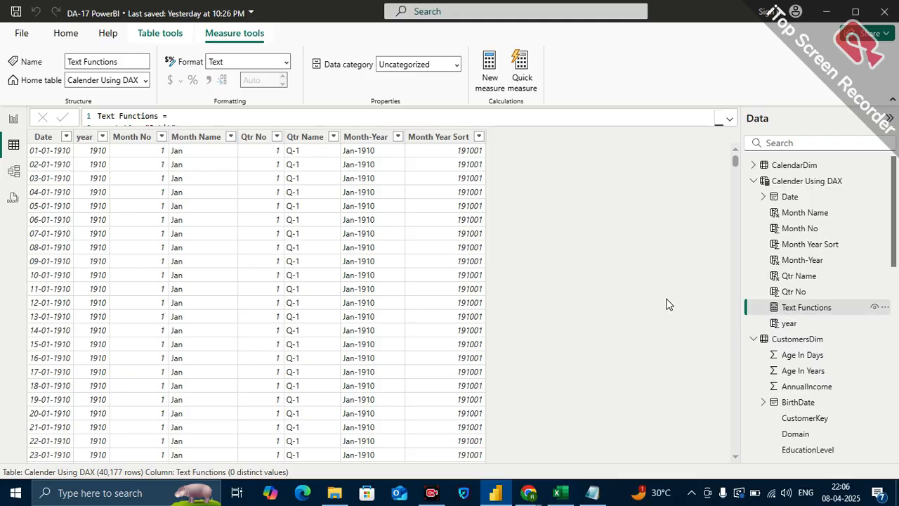
left_click(804, 308)
left_click(754, 181)
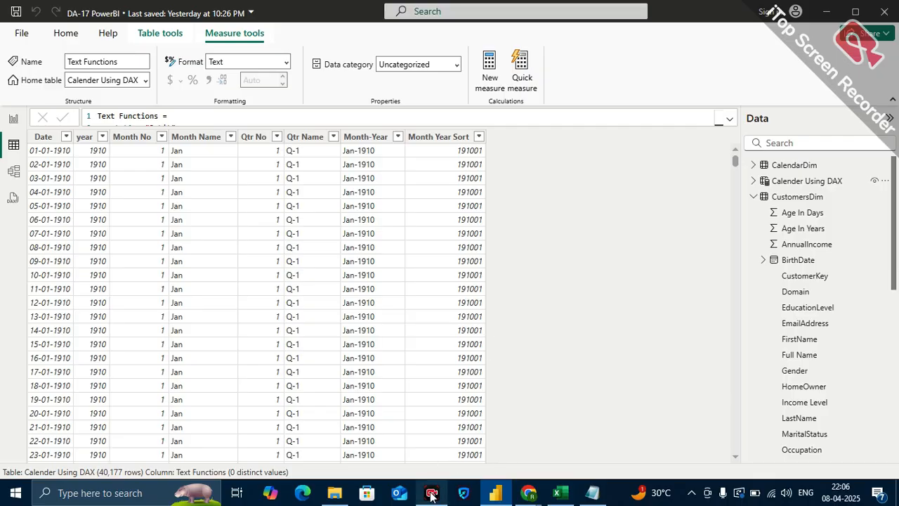
mouse_move(431, 495)
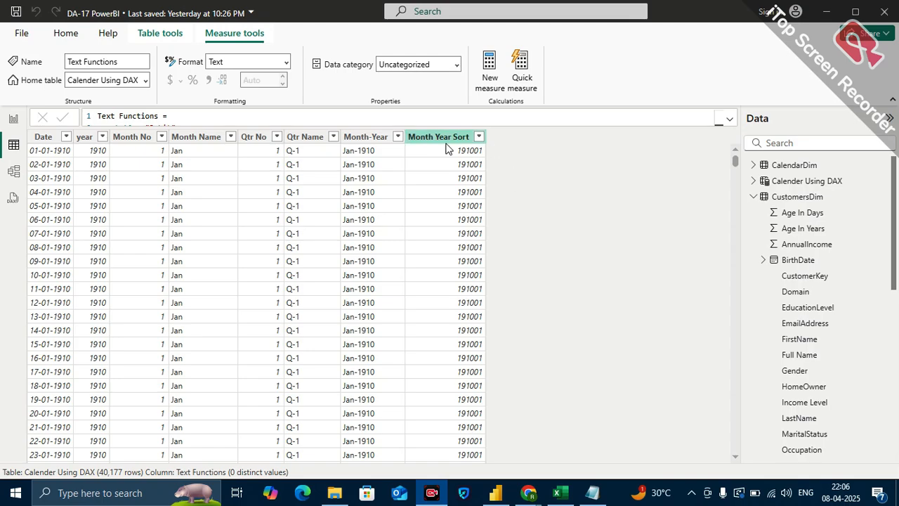
- Examine the Month Year Sort column's formula, highlighting its YYYYMM format string, and compare it with the column's values
left_click(441, 138)
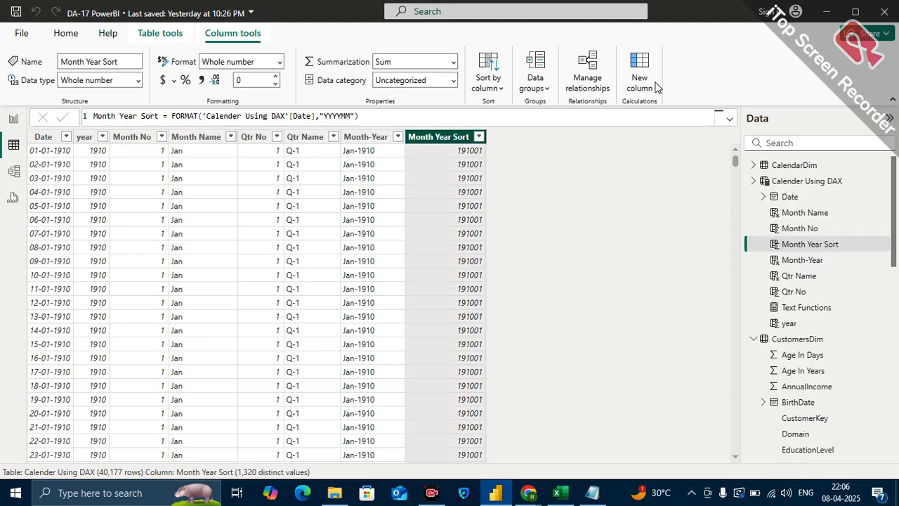
left_click(729, 118)
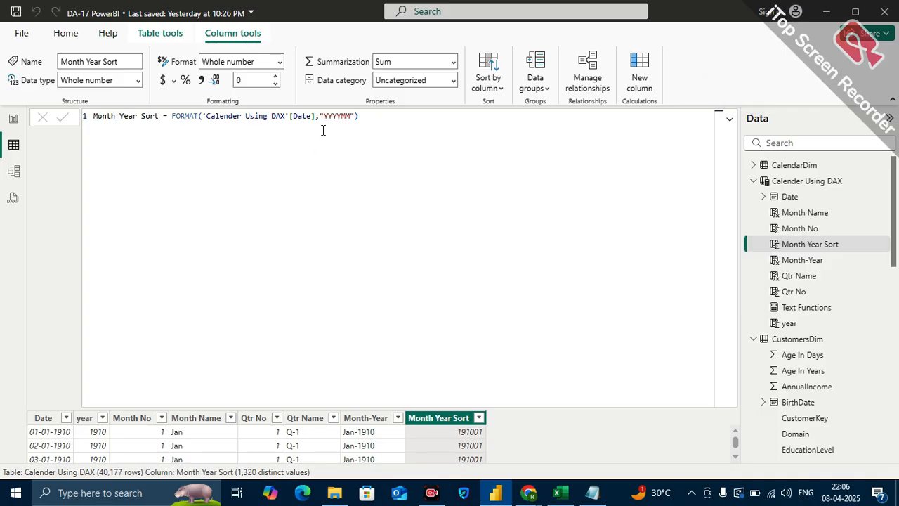
left_click(730, 119)
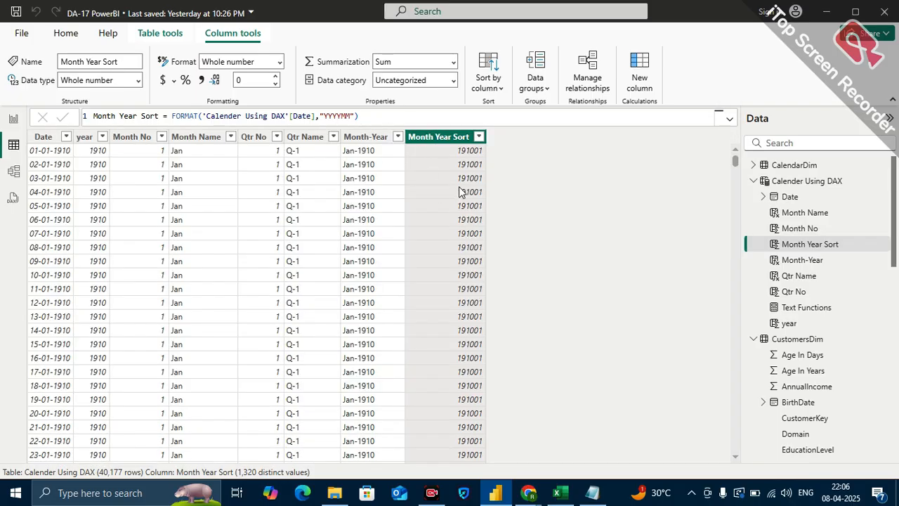
left_click(338, 116)
double_click(337, 116)
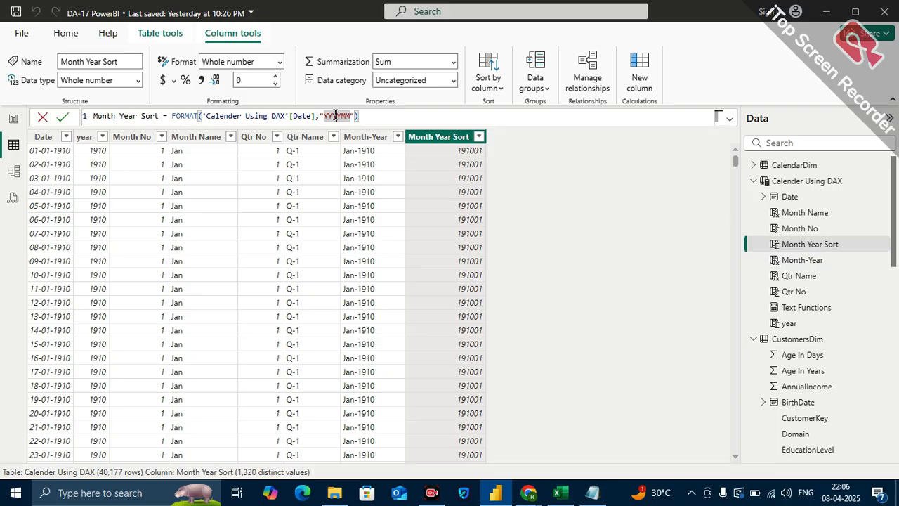